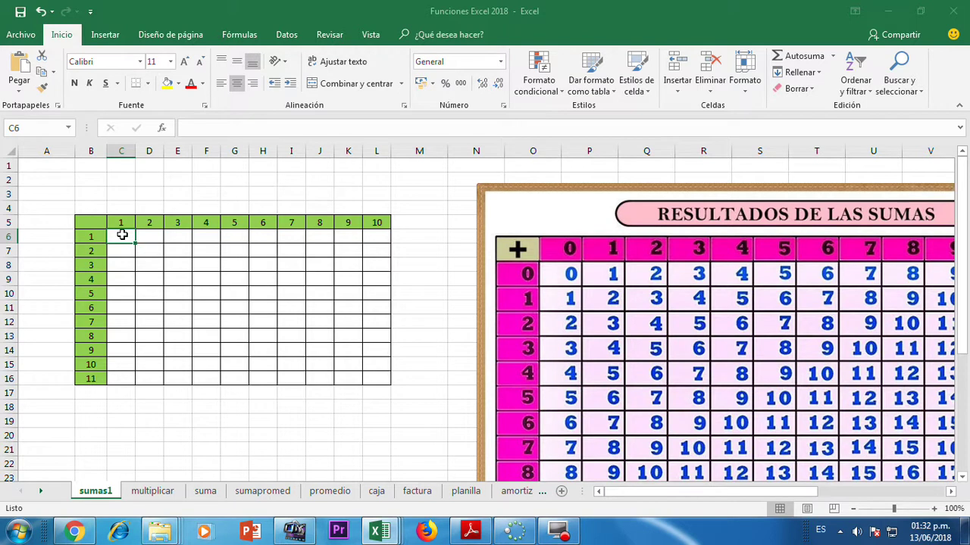
Enter the formula =H5+B12 in cell H12 to add column header 6 and row header 7.
left_click_drag(122, 234, 372, 375)
left_click(260, 258)
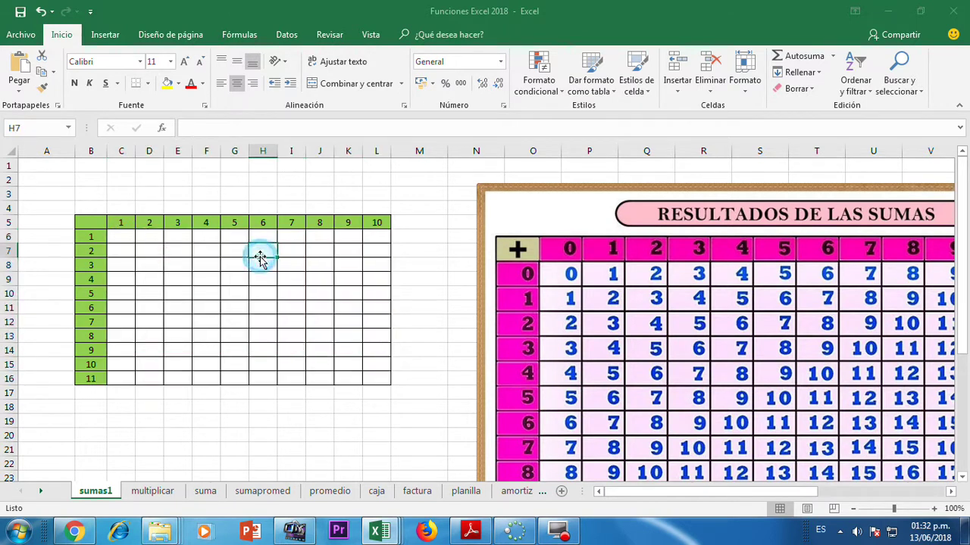
left_click(267, 323)
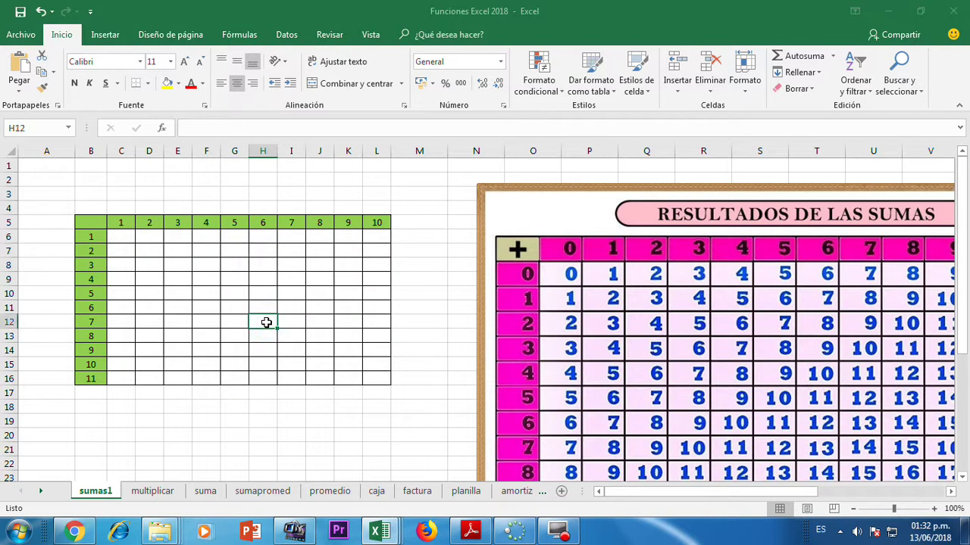
type("=")
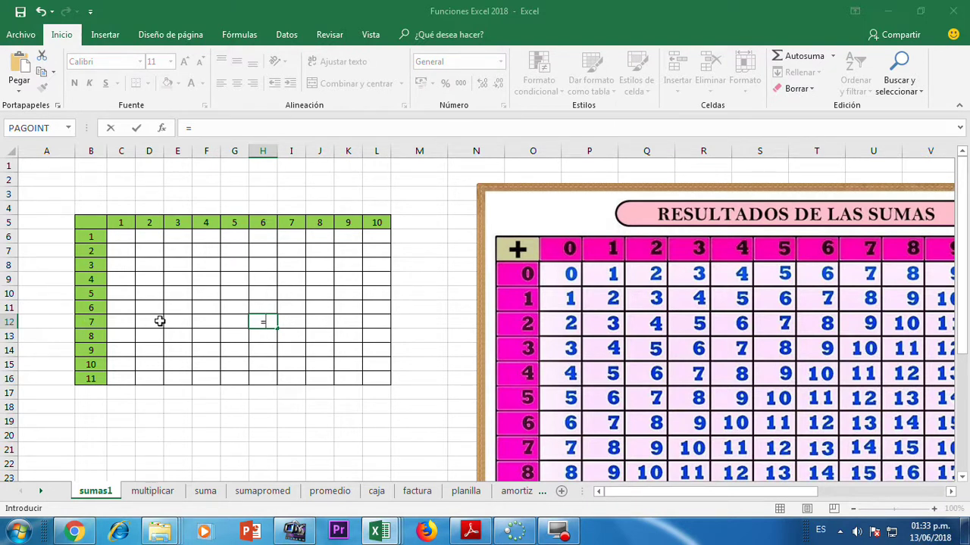
left_click(261, 223)
type("+")
left_click(90, 322)
key("Return")
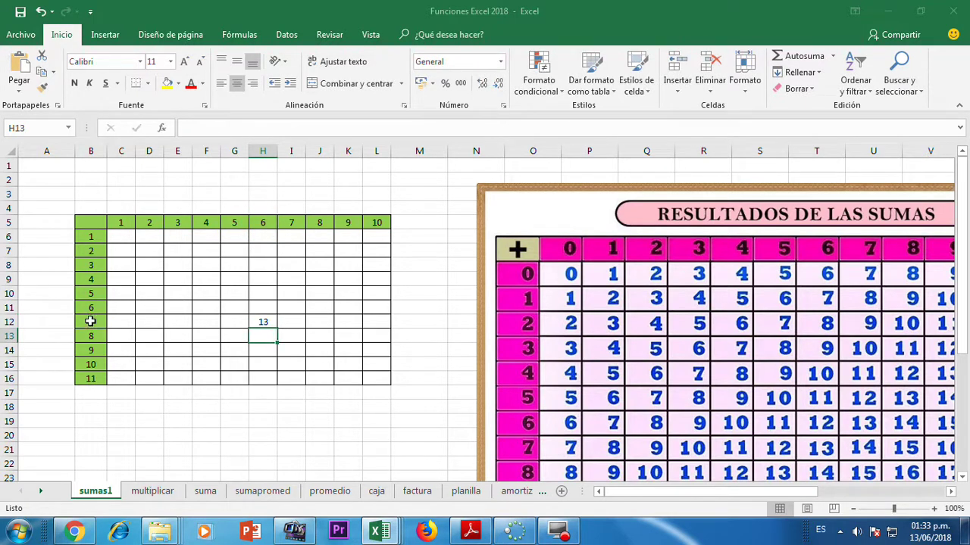
Enter the formula =J5+B15 in cell J15 to add column header 8 and row header 10.
left_click(323, 365)
type("=")
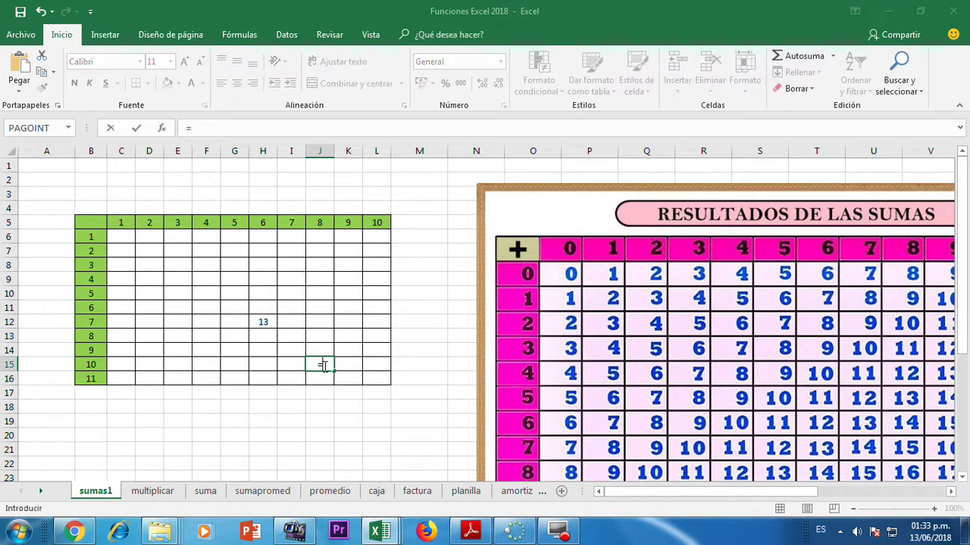
left_click(320, 222)
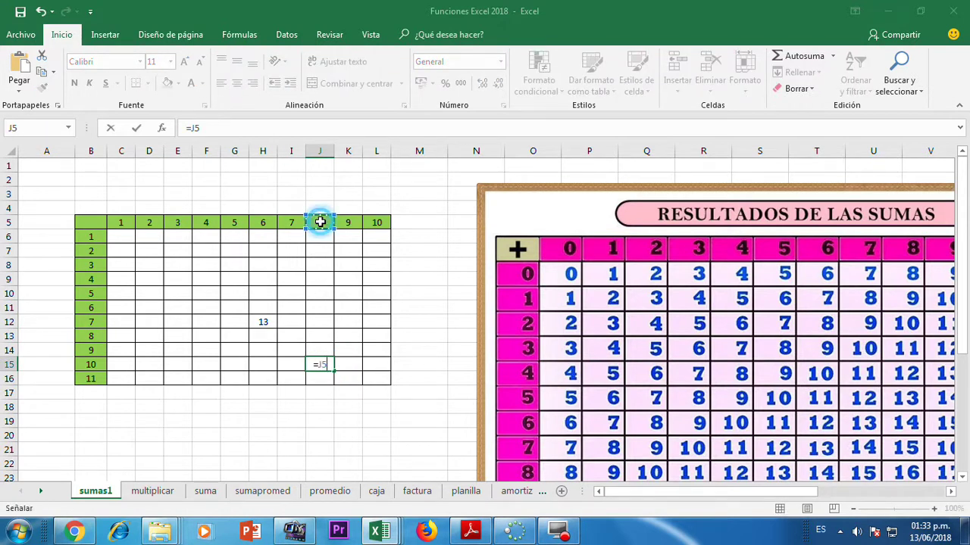
type("+")
left_click(89, 365)
key("Return")
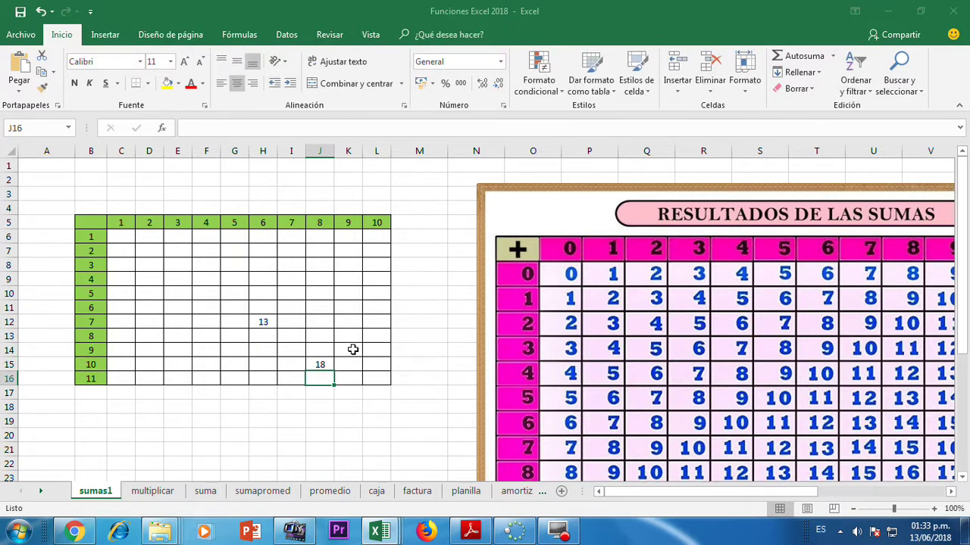
Enter the formula =C5+B6 in cell C6 and fill it across the row to L6.
left_click(126, 238)
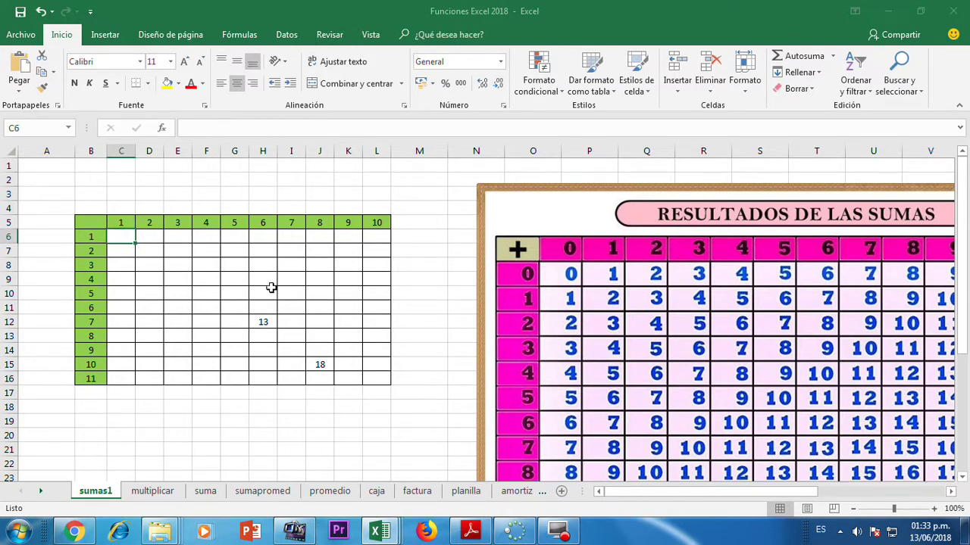
type("=")
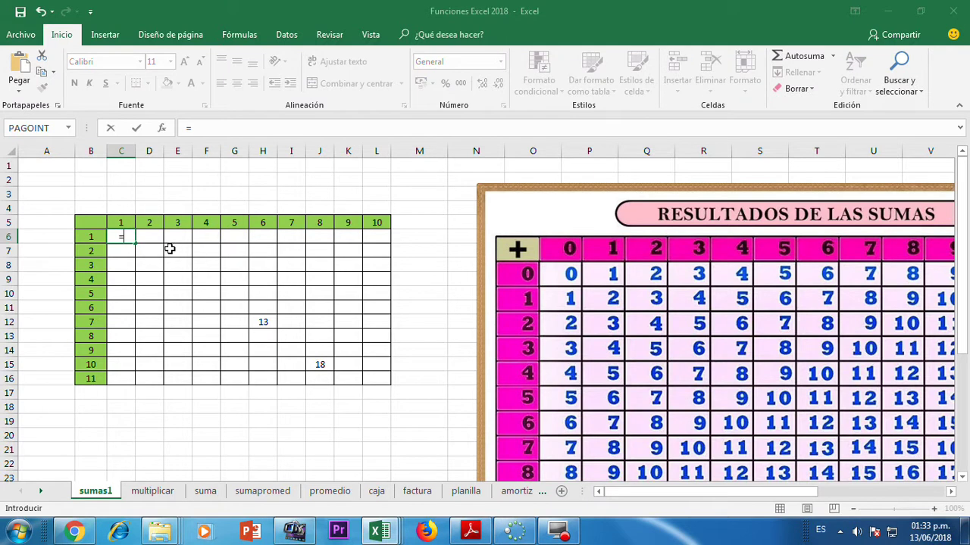
left_click(127, 220)
type("+")
left_click(88, 237)
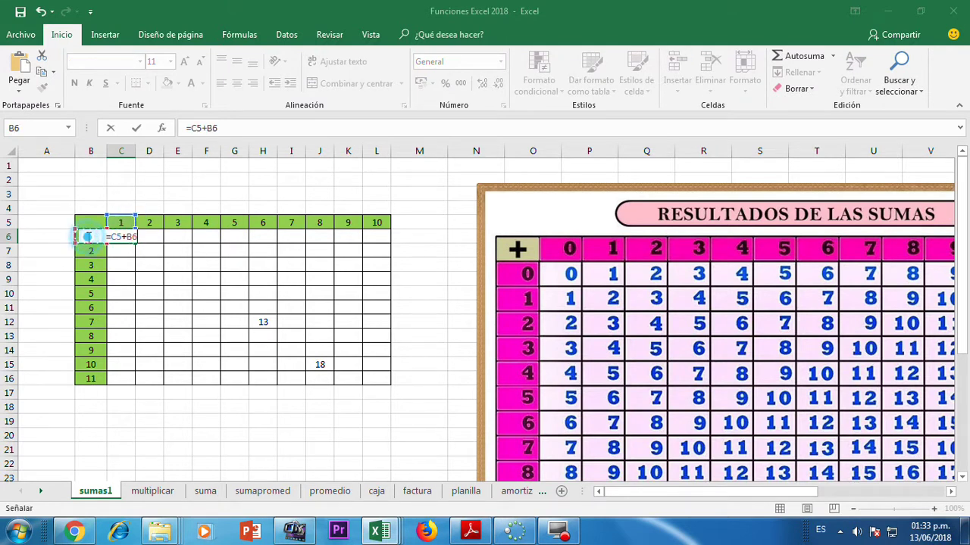
key("Return")
left_click(116, 235)
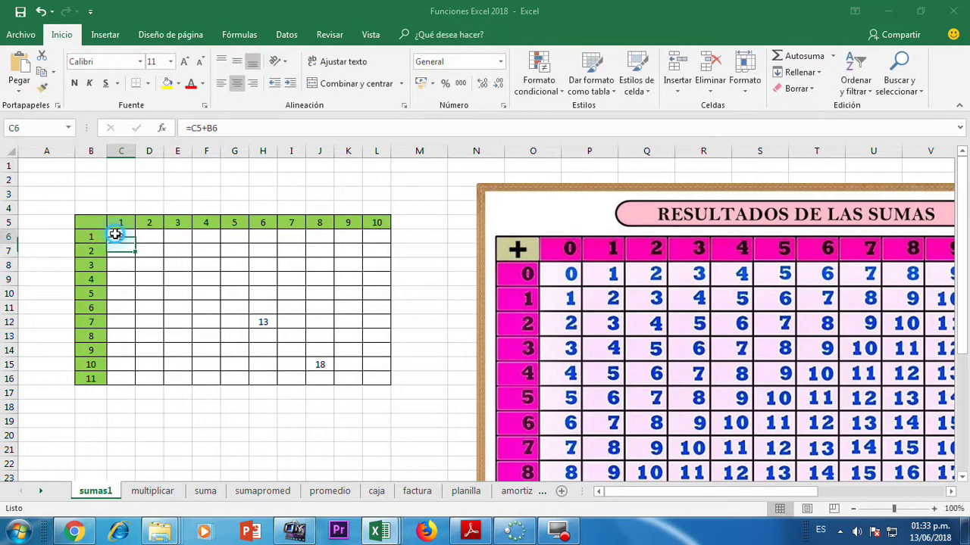
left_click_drag(137, 242, 387, 244)
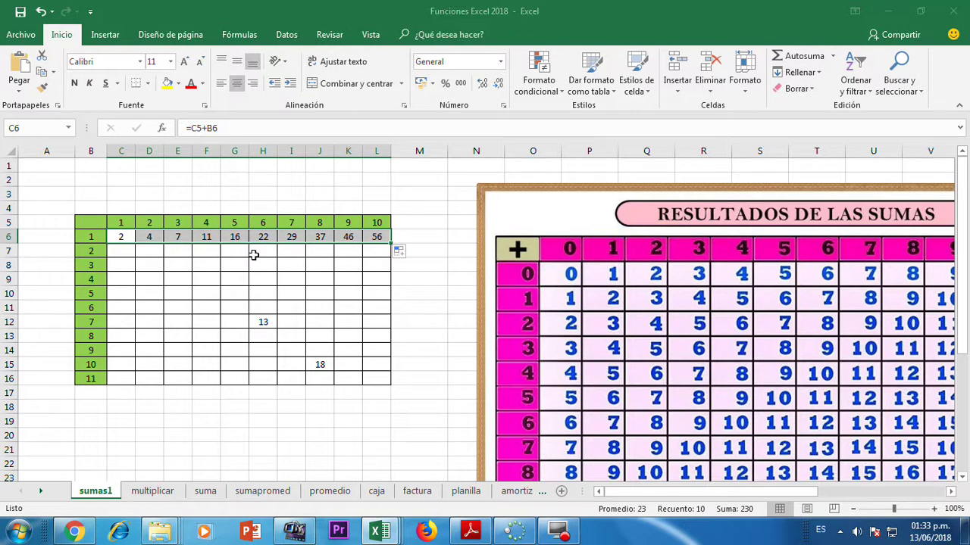
Examine the filled formulas in row 6, comparing the cells referenced by C6 and D6 with header cell B6.
left_click(376, 238)
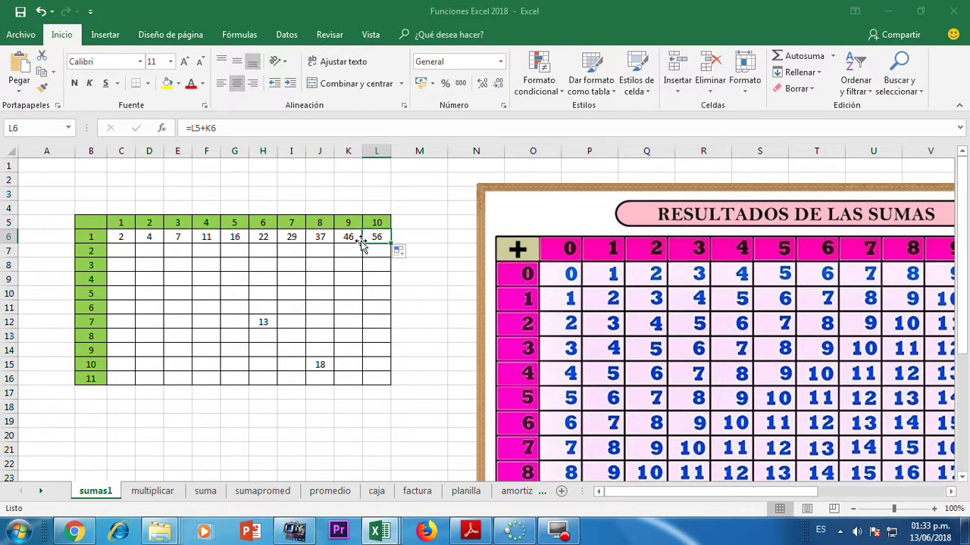
left_click(349, 238)
left_click(321, 239)
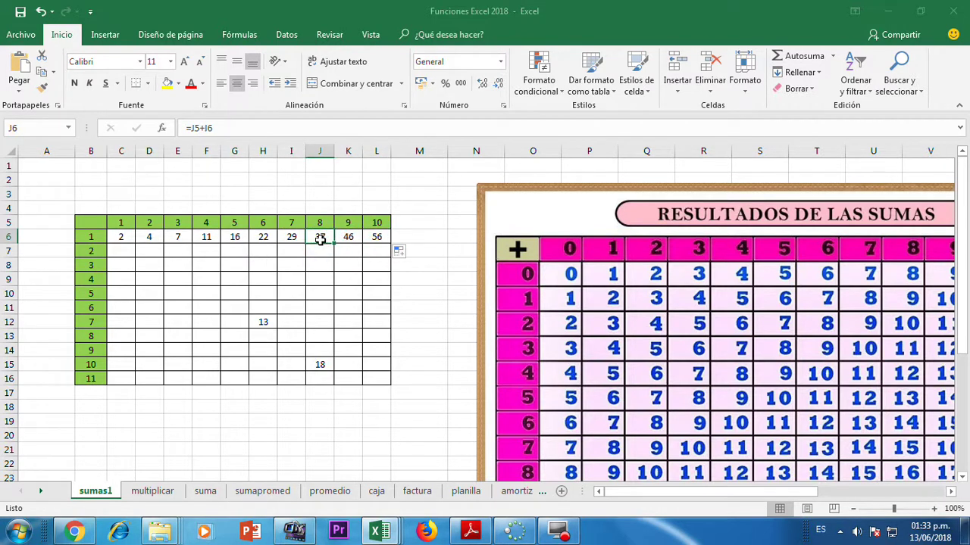
left_click(291, 237)
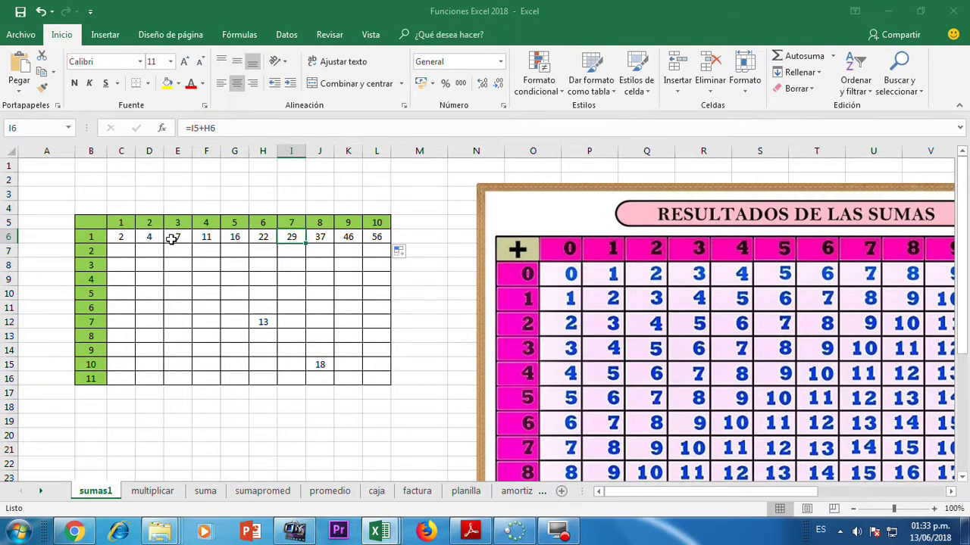
left_click(123, 237)
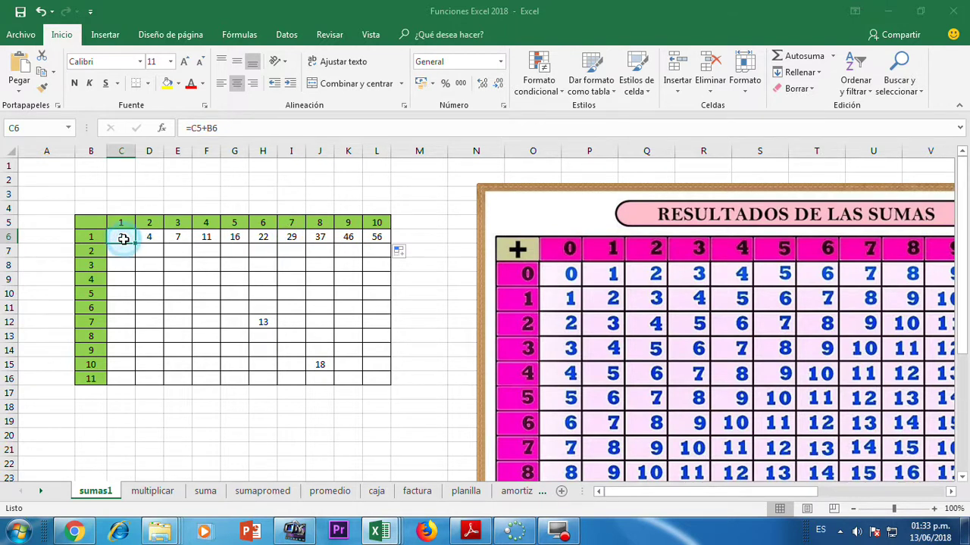
left_click(209, 129)
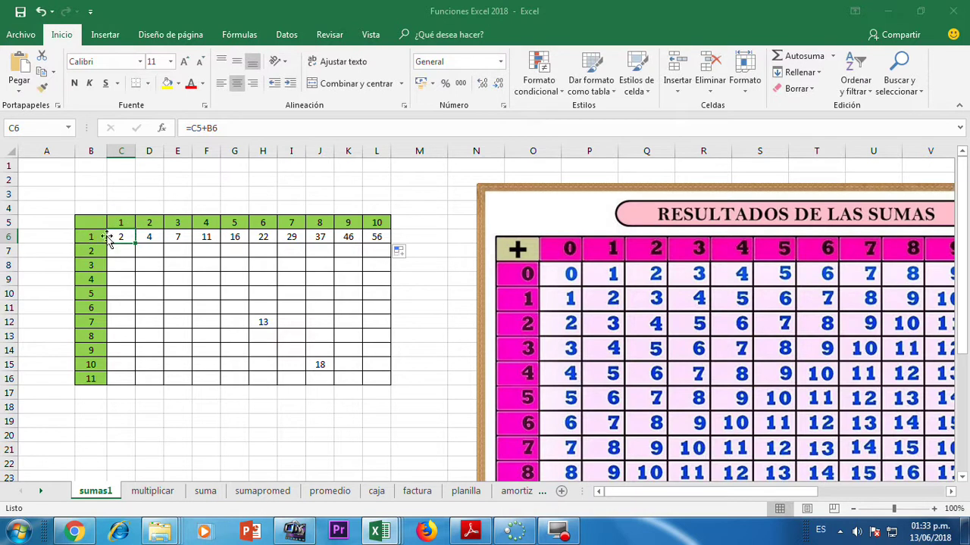
left_click(142, 236)
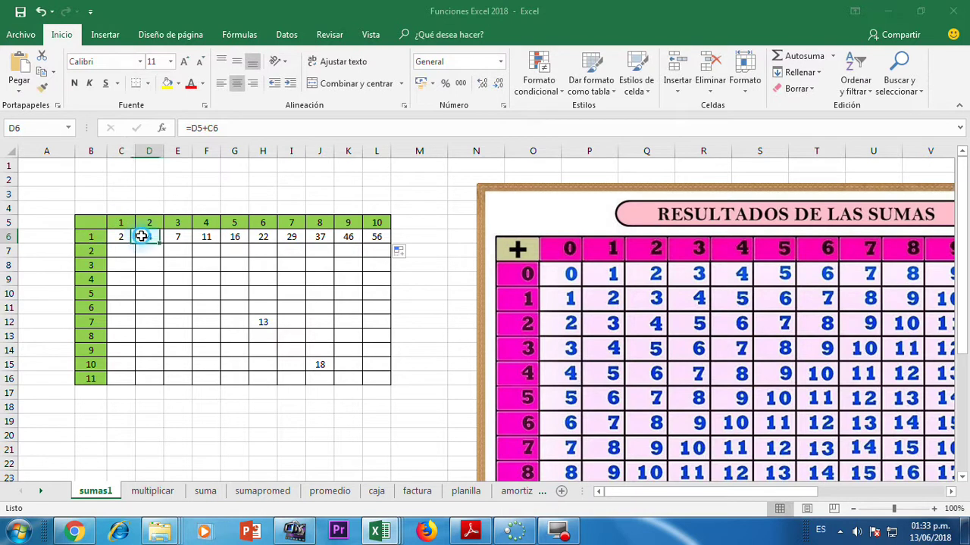
left_click(205, 128)
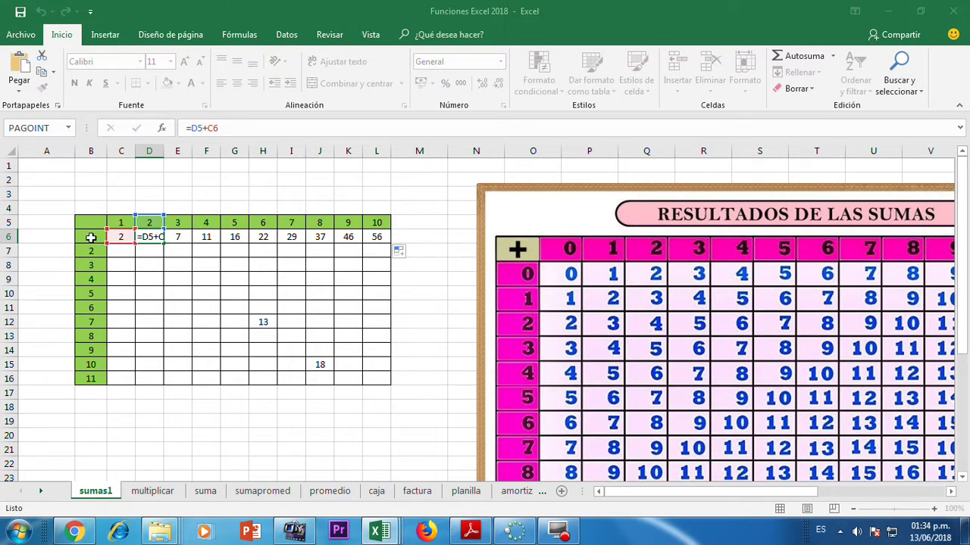
key("ctrl+Return")
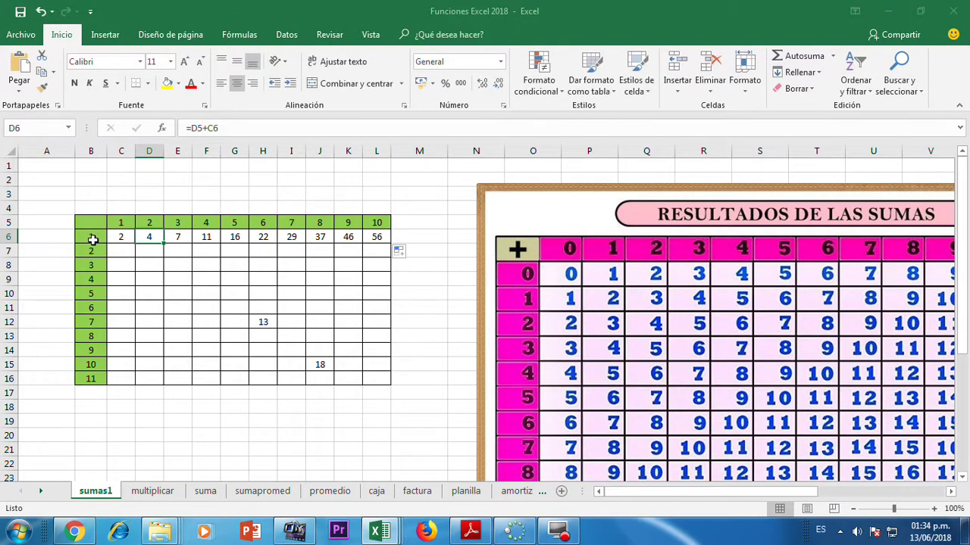
left_click(92, 236)
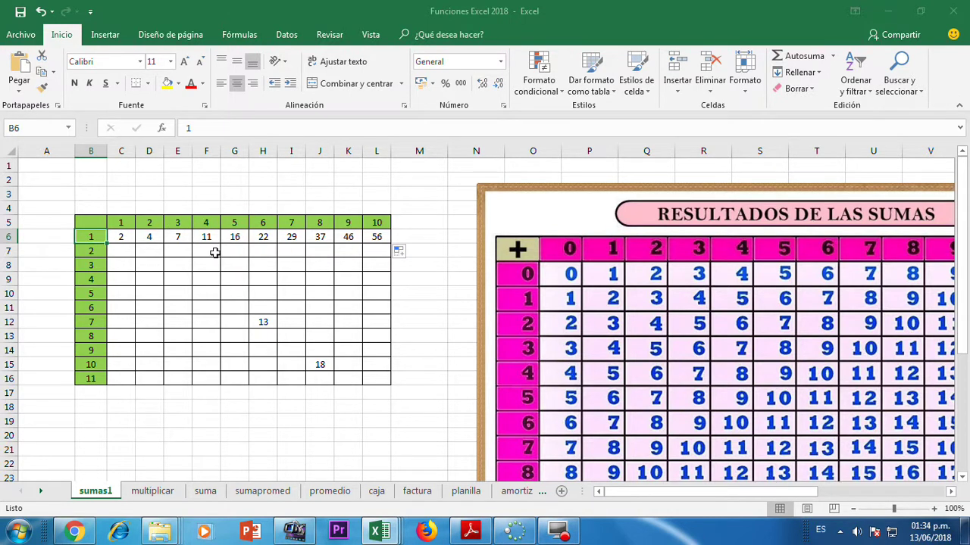
Make the B6 reference in cell C6 absolute, giving =C5+$B$6, and fill the formula across to L6.
left_click(125, 237)
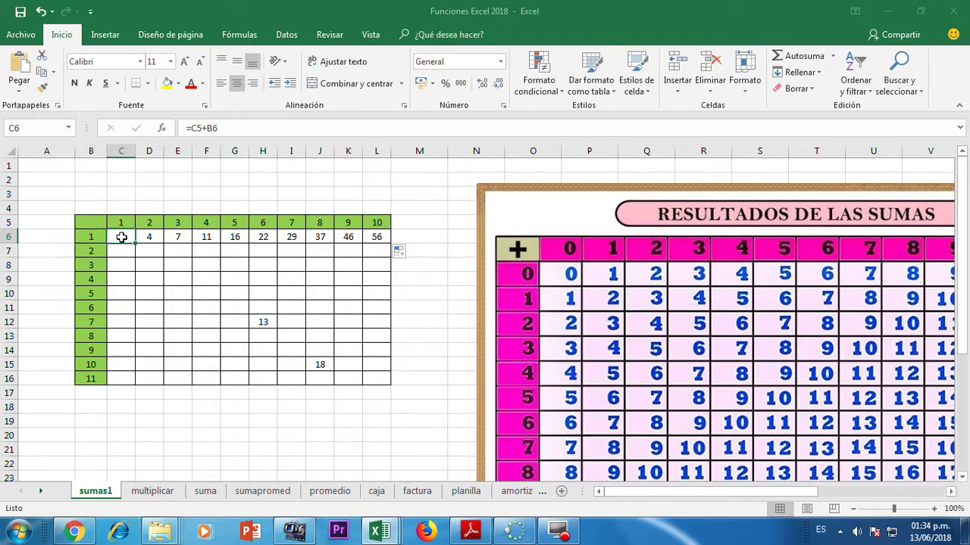
left_click(204, 128)
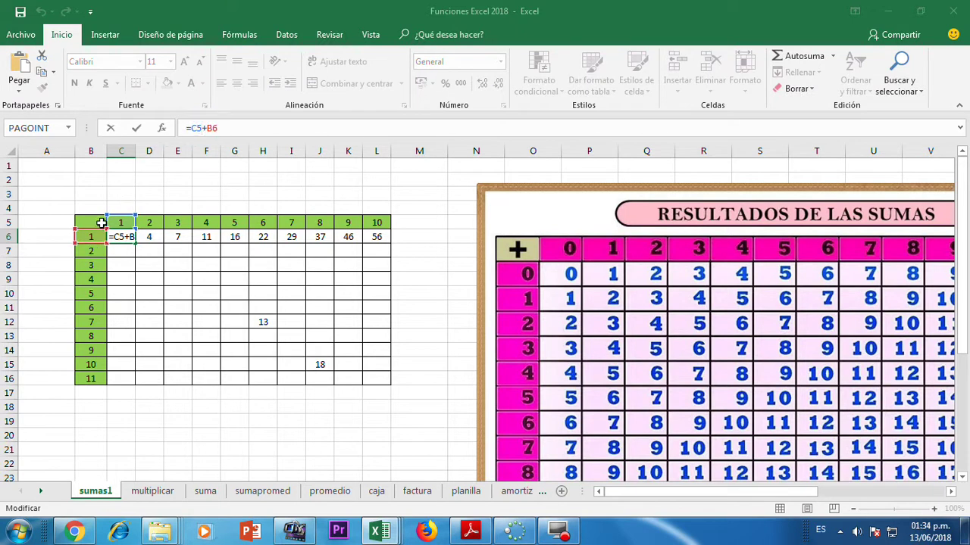
left_click(211, 128)
key("F4")
left_click(225, 128)
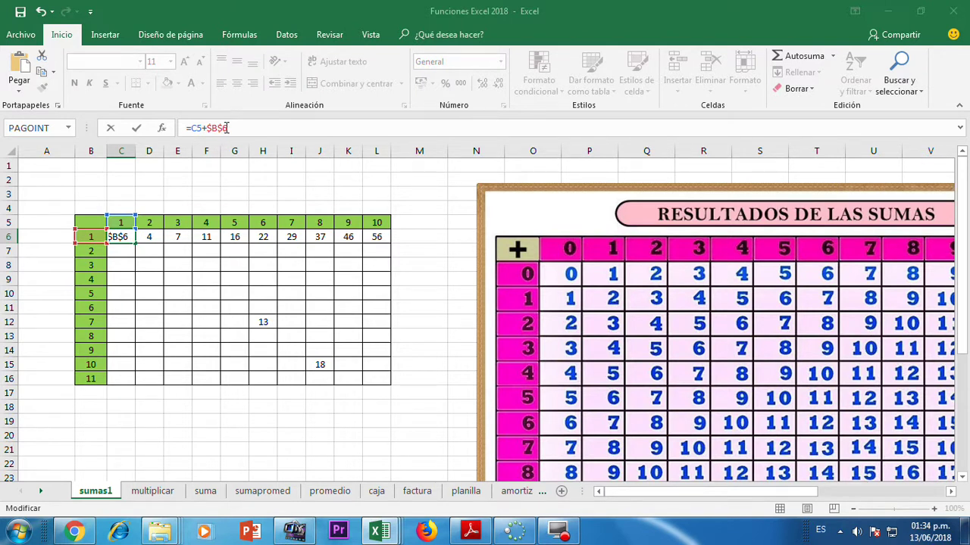
left_click_drag(229, 128, 217, 128)
key("Return")
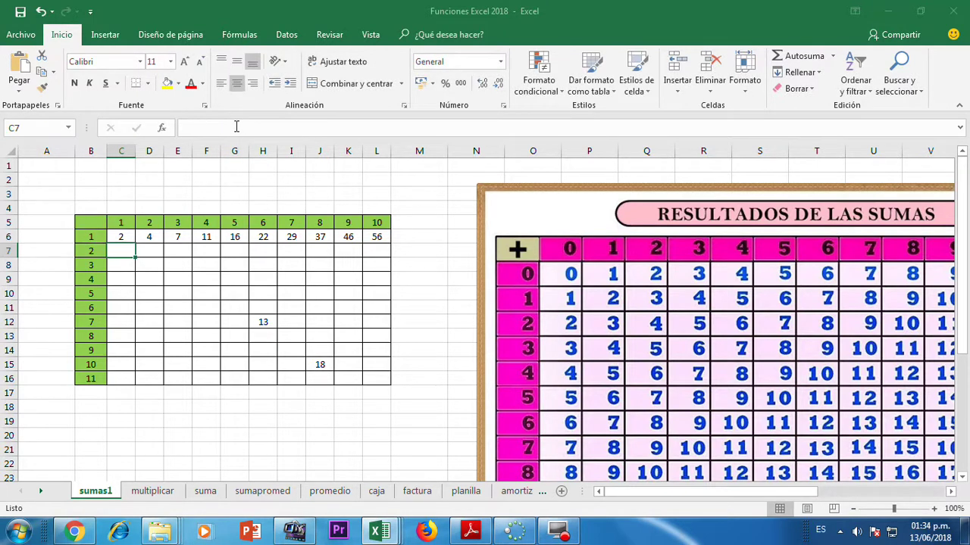
left_click(132, 240)
left_click_drag(136, 243, 391, 242)
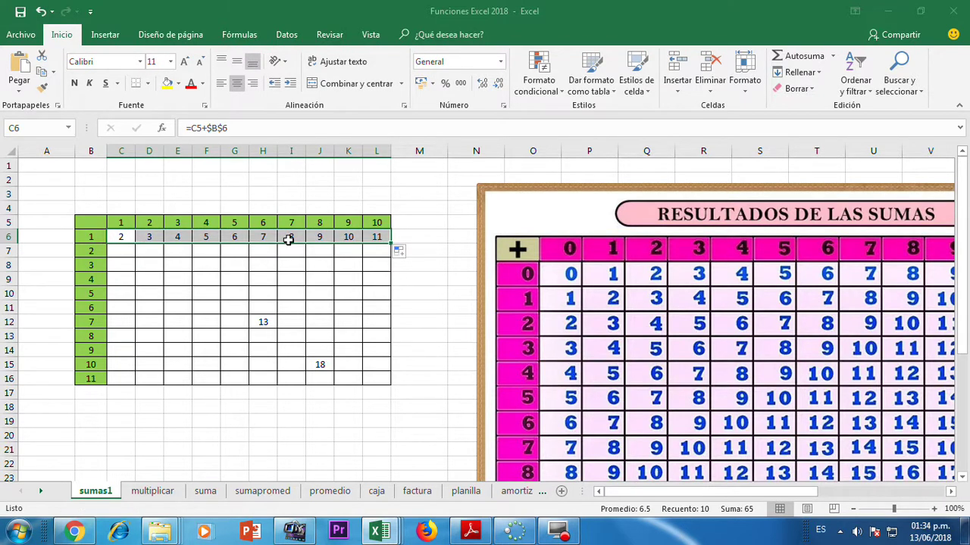
Check the cell references in the refilled row 6 formulas, inspecting L6, J6, G6 and E6.
left_click(379, 235)
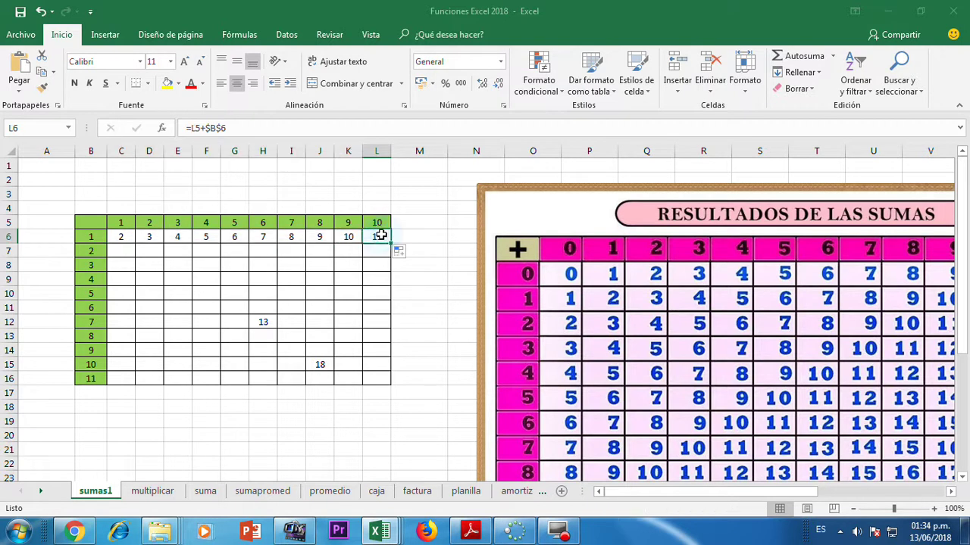
left_click(225, 131)
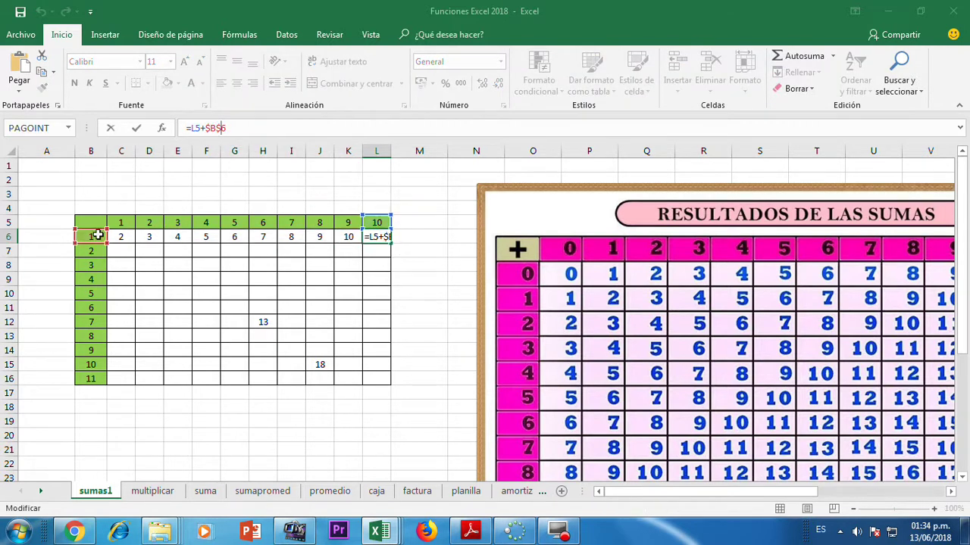
key("Escape")
left_click(319, 237)
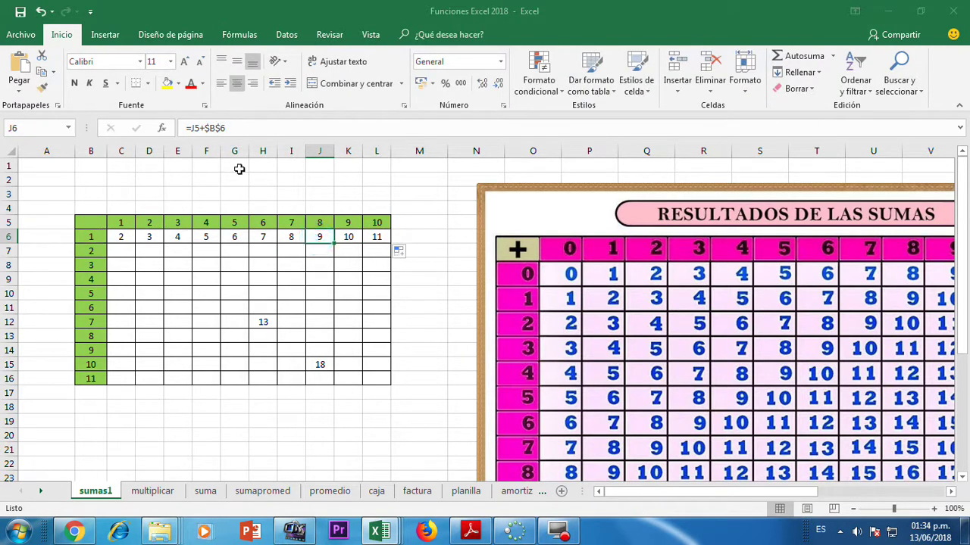
left_click(213, 127)
key("Escape")
left_click(234, 236)
left_click(225, 129)
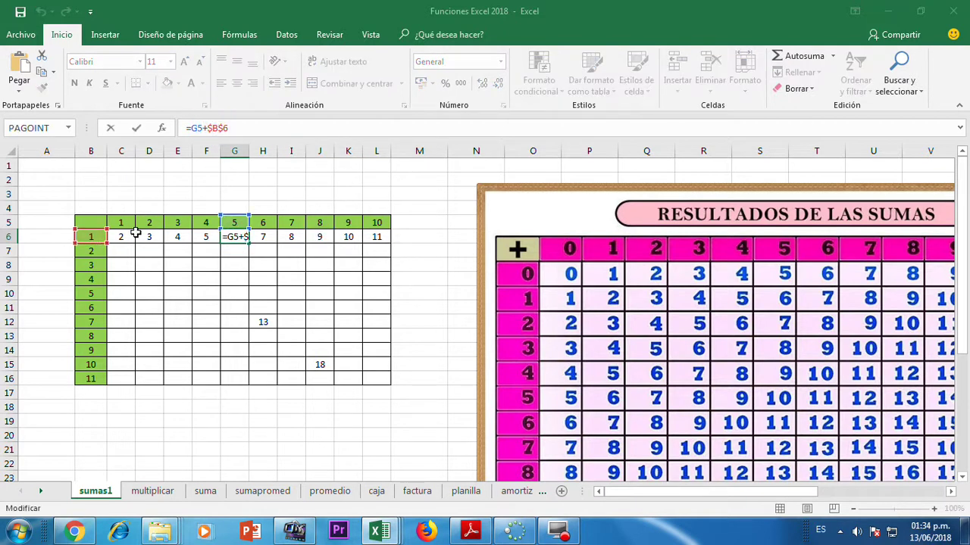
key("Escape")
left_click(179, 235)
left_click(213, 127)
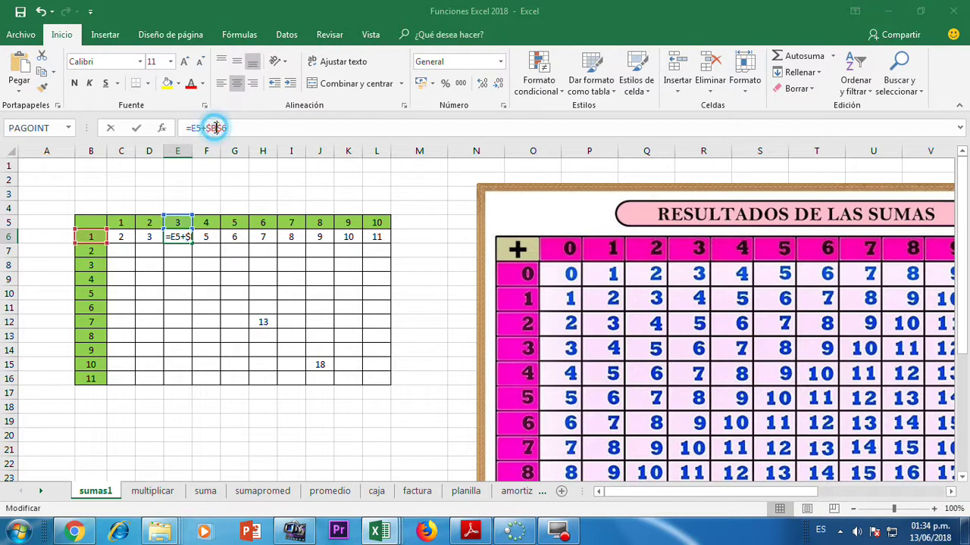
Enter the formula =C5+$B$7 in cell C7 and fill it across the row to L7.
left_click(129, 251)
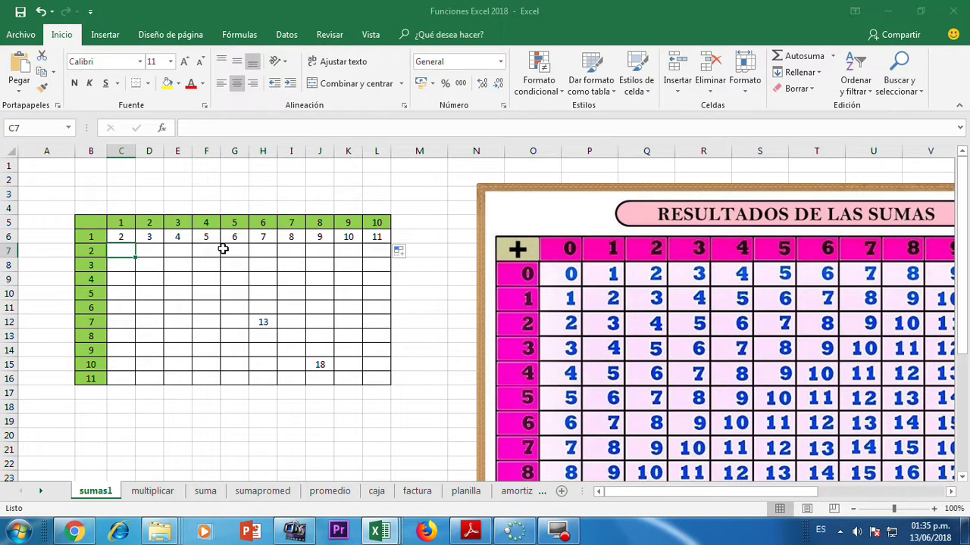
type("=")
left_click(125, 223)
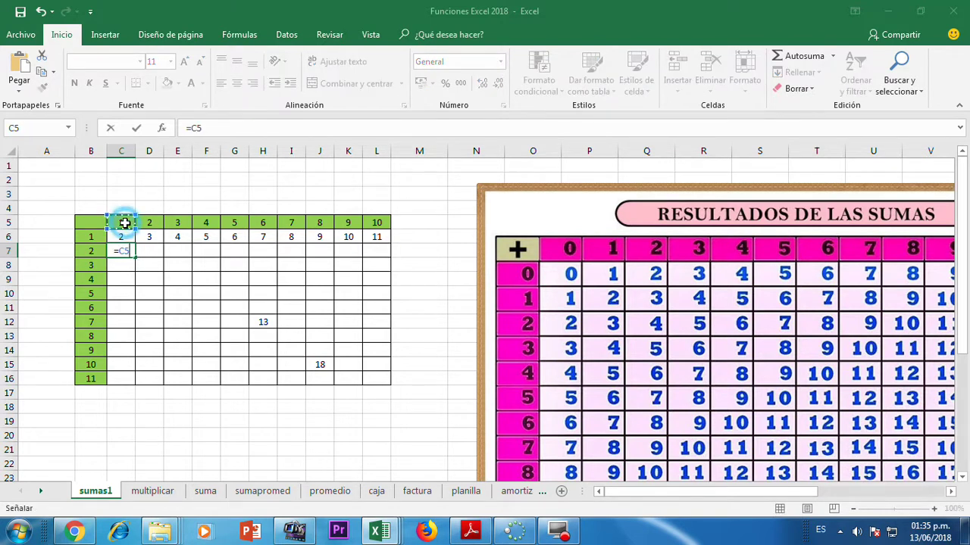
type("+")
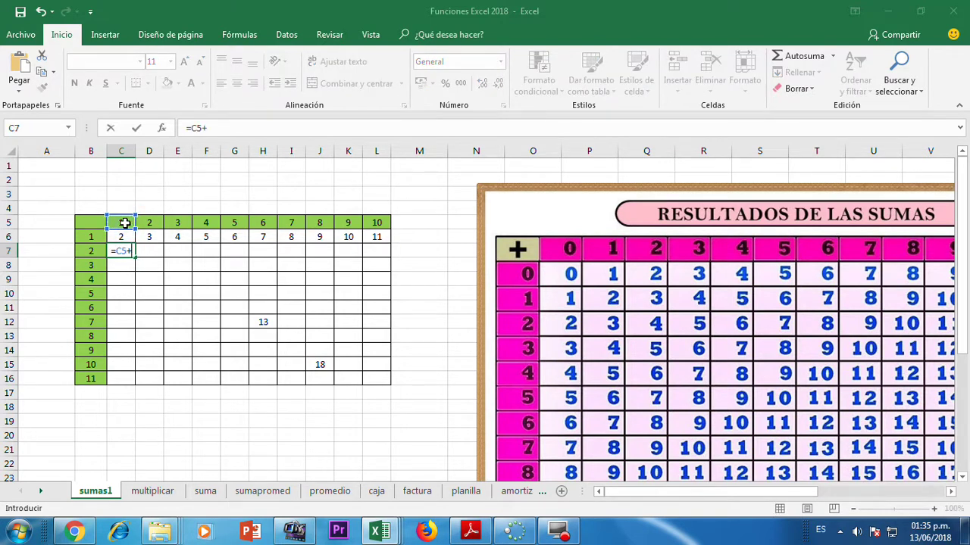
left_click(91, 251)
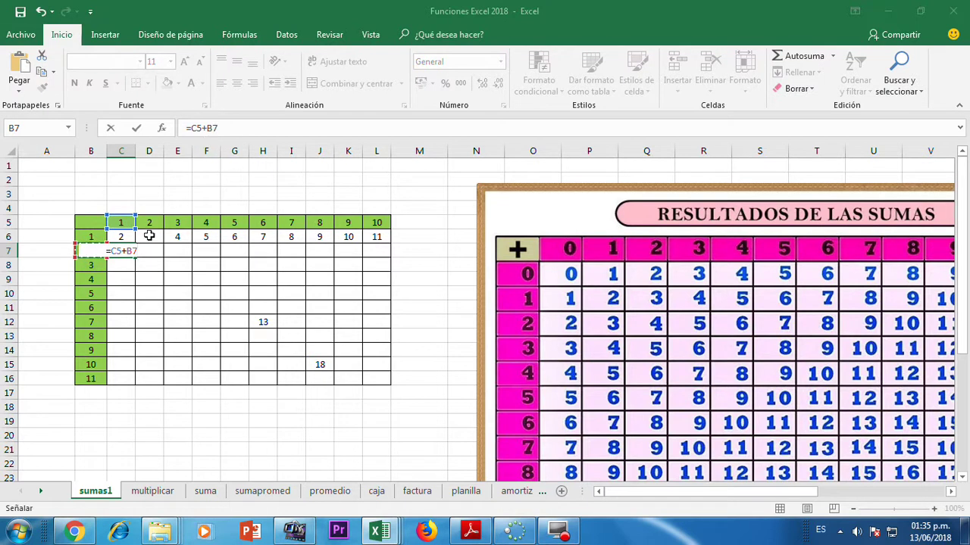
left_click(129, 250)
key("F4")
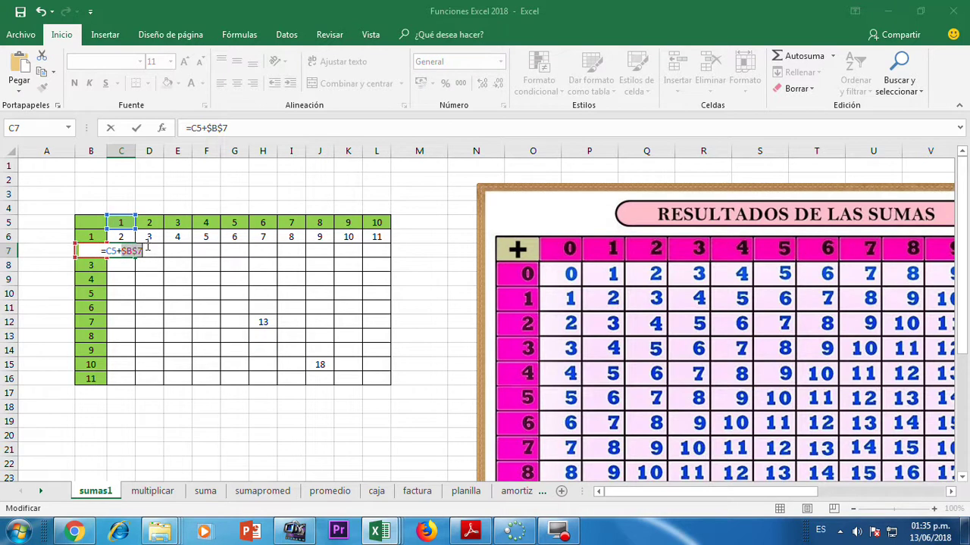
key("Return")
left_click(130, 251)
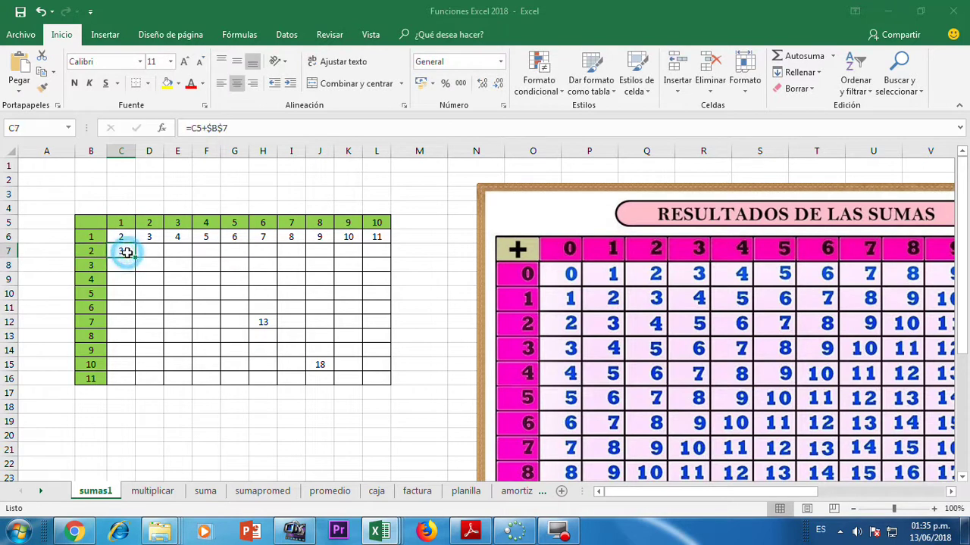
left_click_drag(134, 258, 379, 257)
left_click(119, 259)
Enter the formula =C5+$B$12 in cell C12, with the row header absolute, and fill it across to L12.
left_click(125, 321)
type("=")
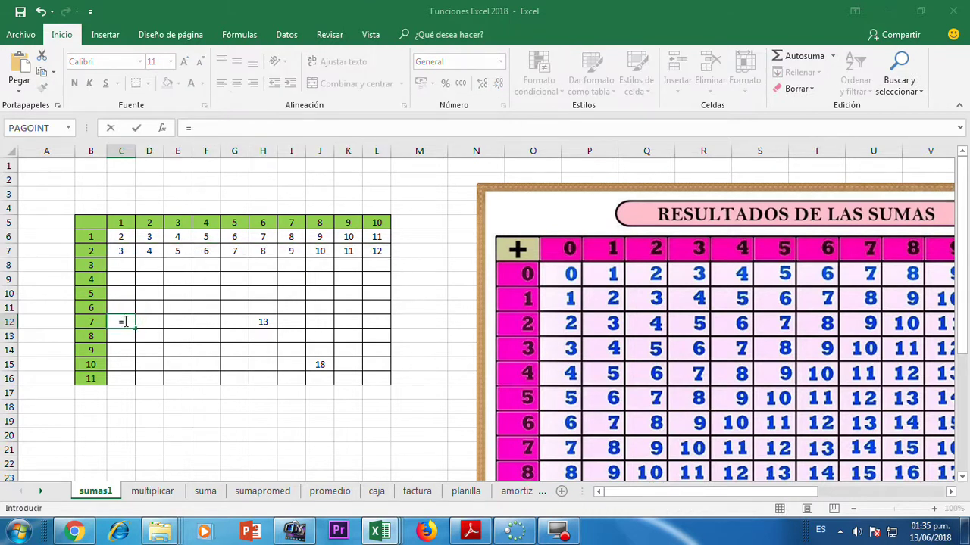
left_click(126, 221)
type("+")
left_click(91, 320)
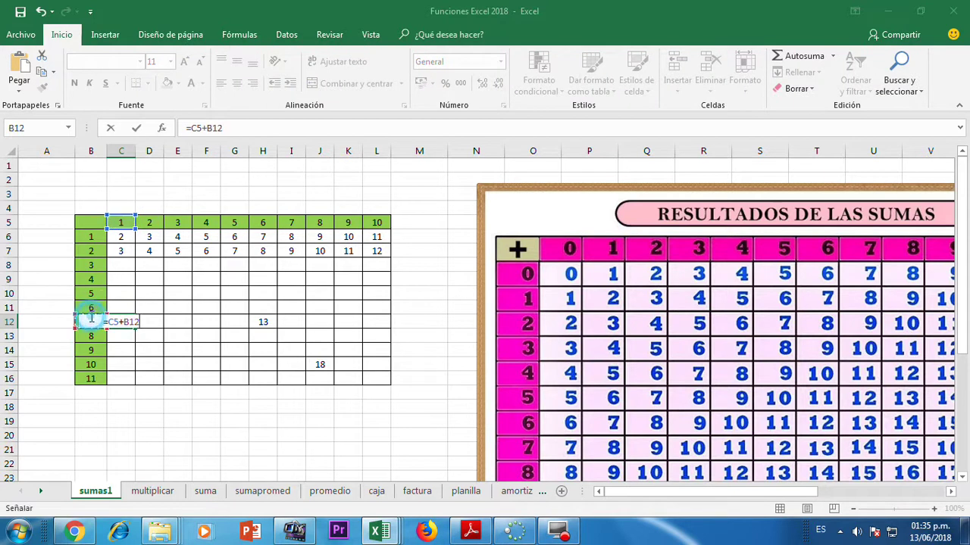
left_click(131, 322)
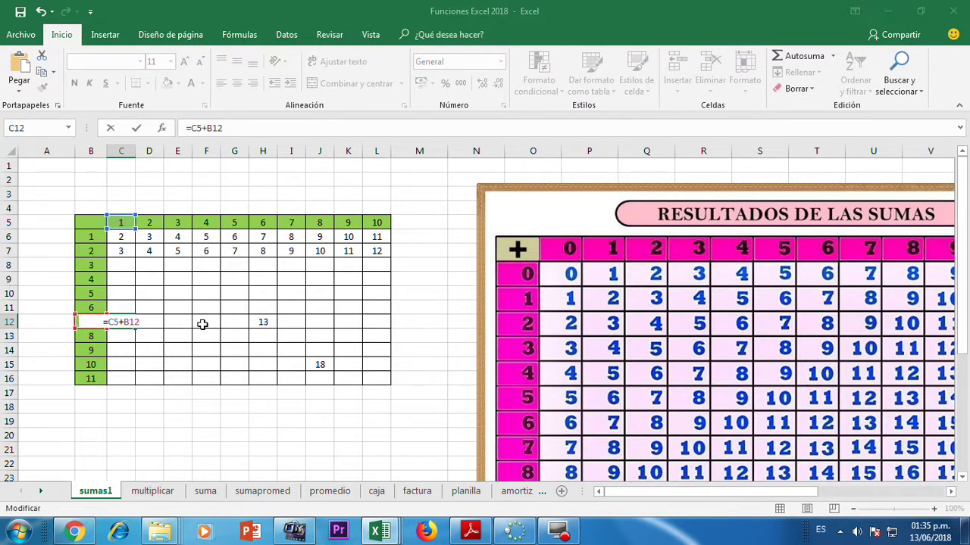
key("F4")
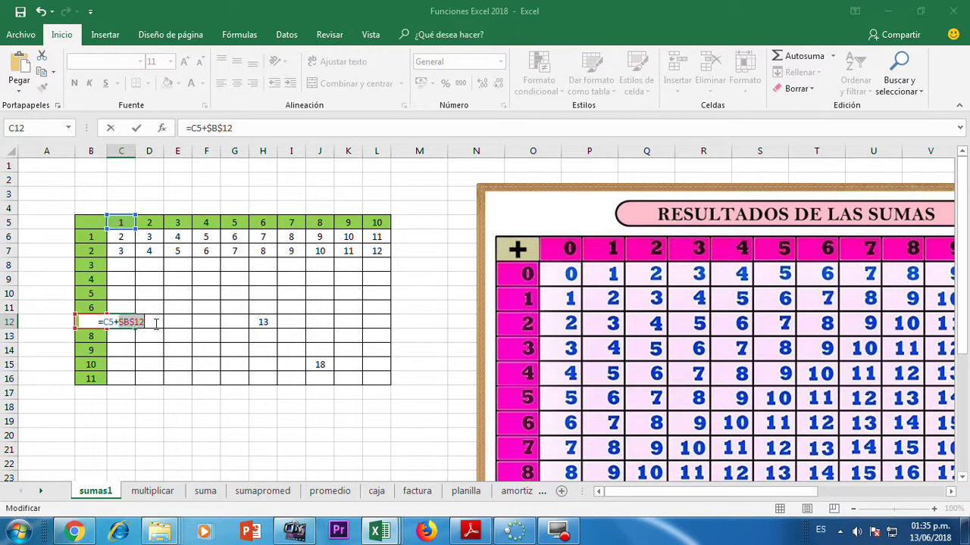
key("Return")
left_click(122, 321)
left_click_drag(137, 327, 379, 331)
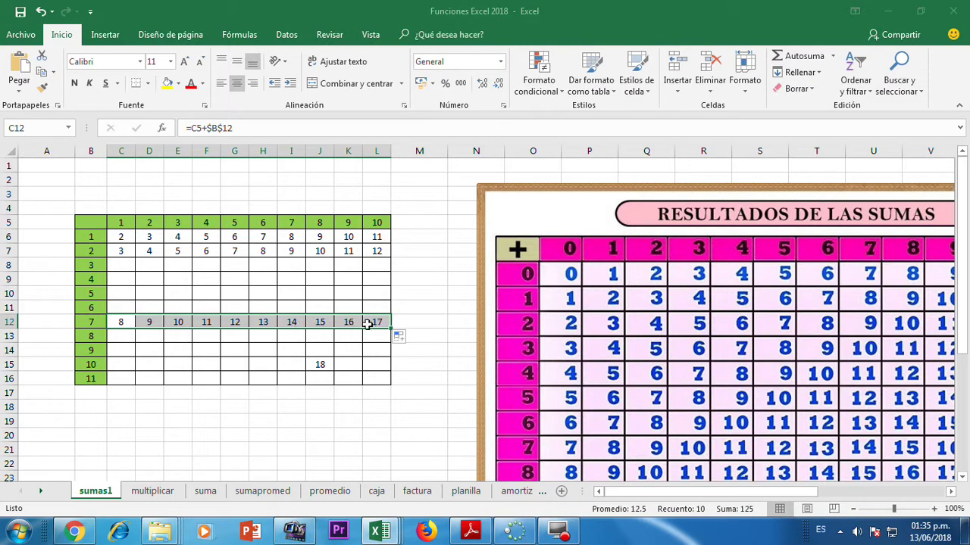
left_click(371, 322)
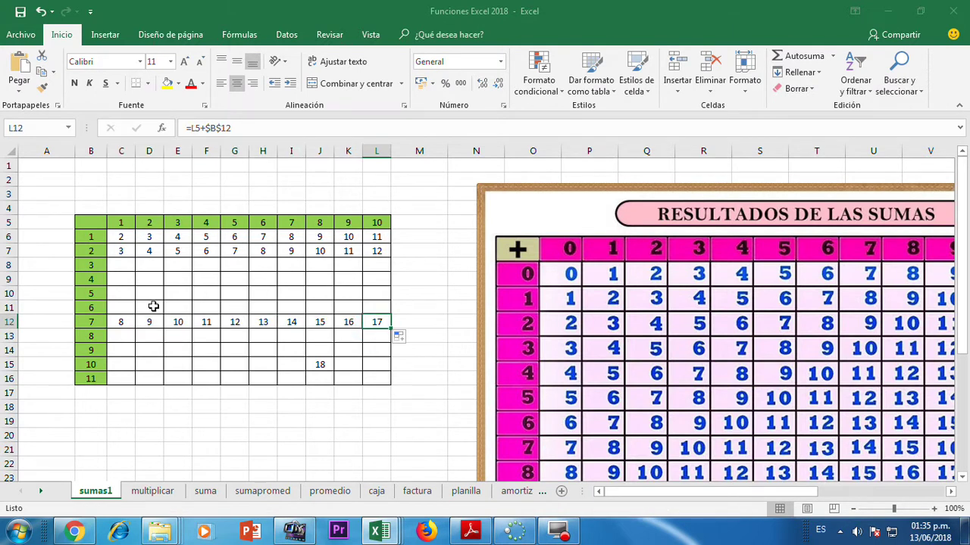
On the multiplicar sheet, enter the formula =H5*B12 in cell H12 to multiply its column and row headers.
left_click(149, 491)
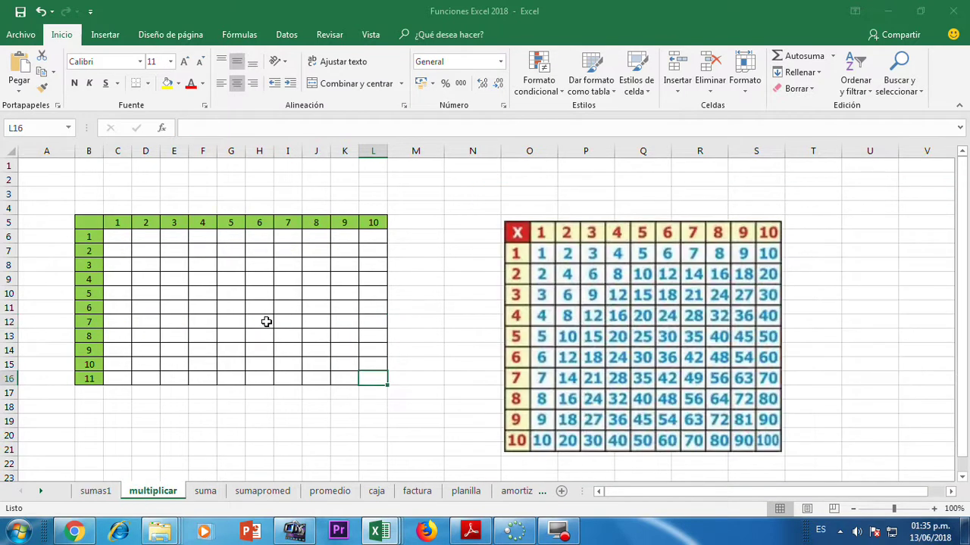
left_click(265, 321)
type("=")
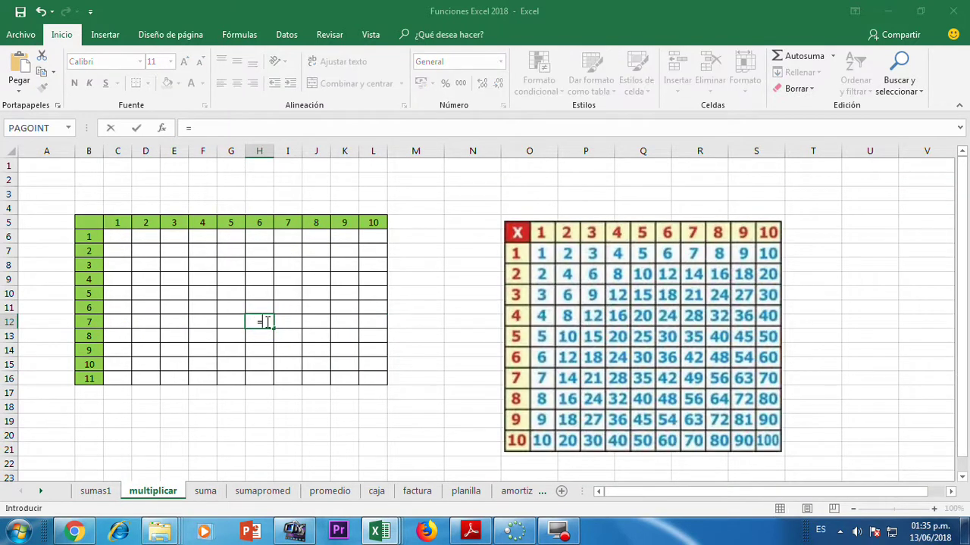
left_click(257, 224)
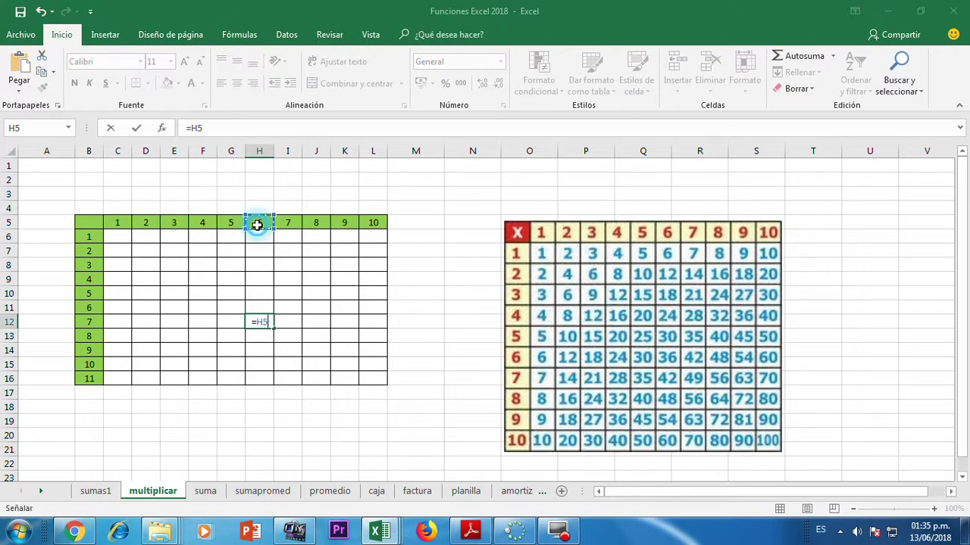
type("*")
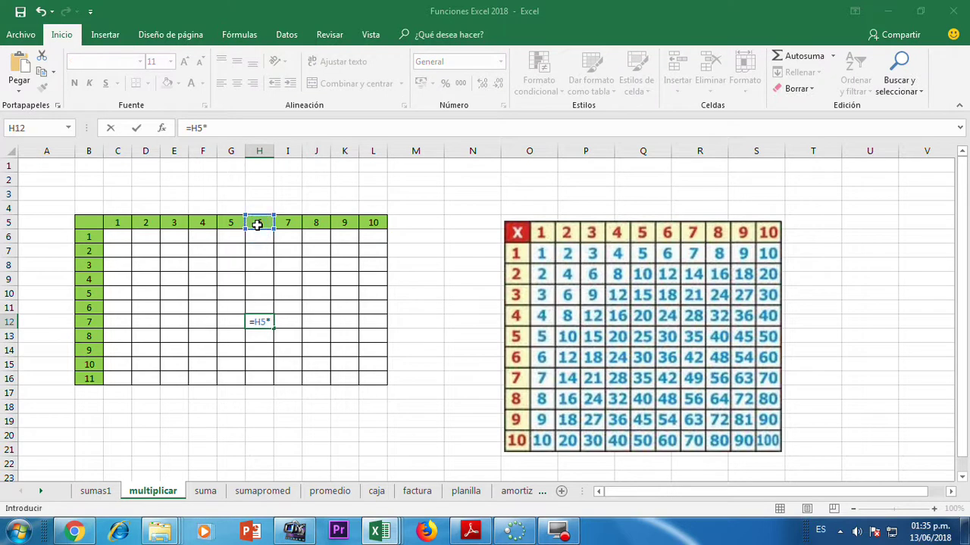
left_click(85, 322)
key("Return")
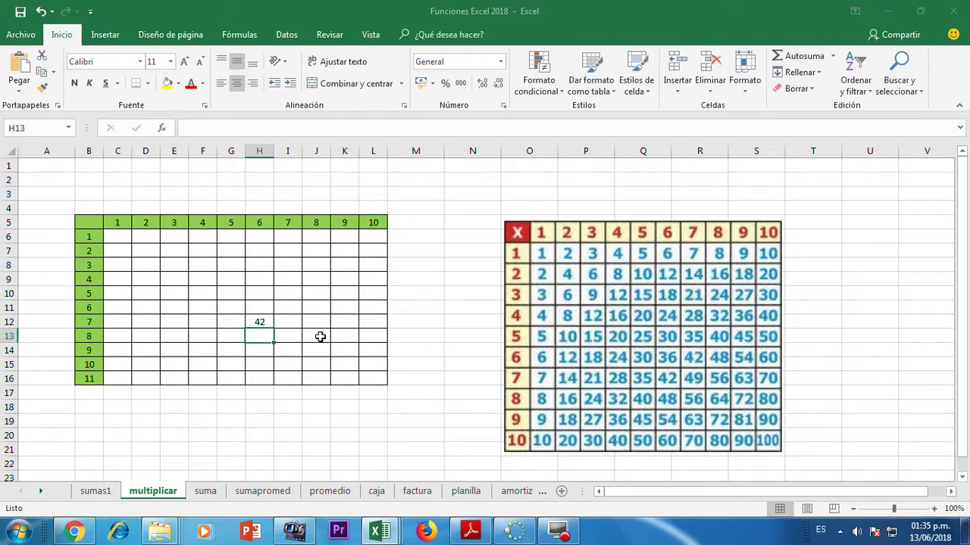
Enter the formula =C5*$B$6 in cell C6 of the multiplication table and fill it across to L6.
left_click(117, 237)
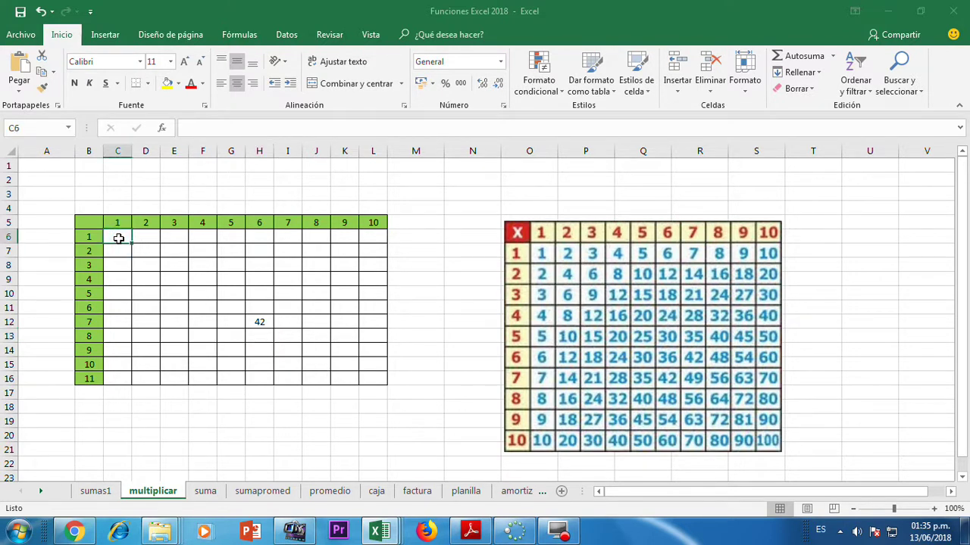
type("=")
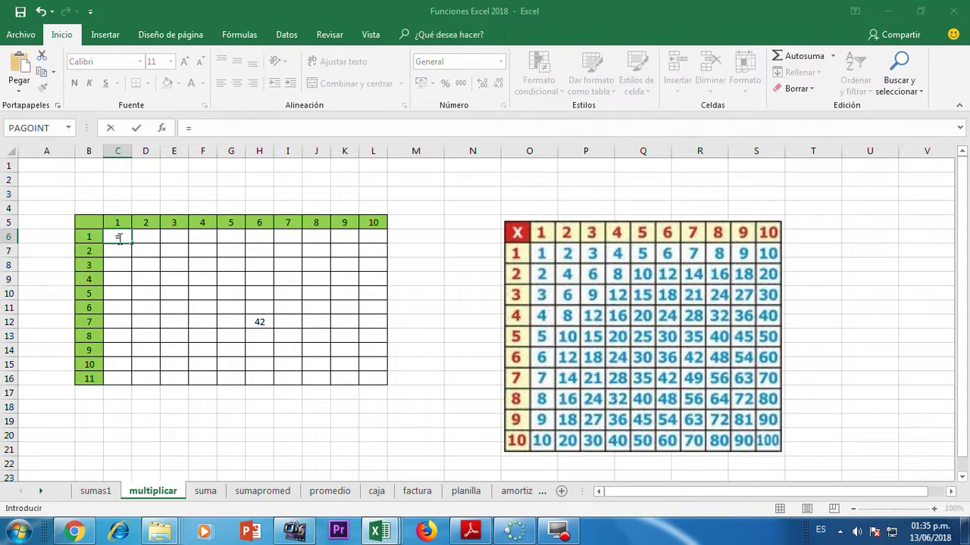
left_click(117, 221)
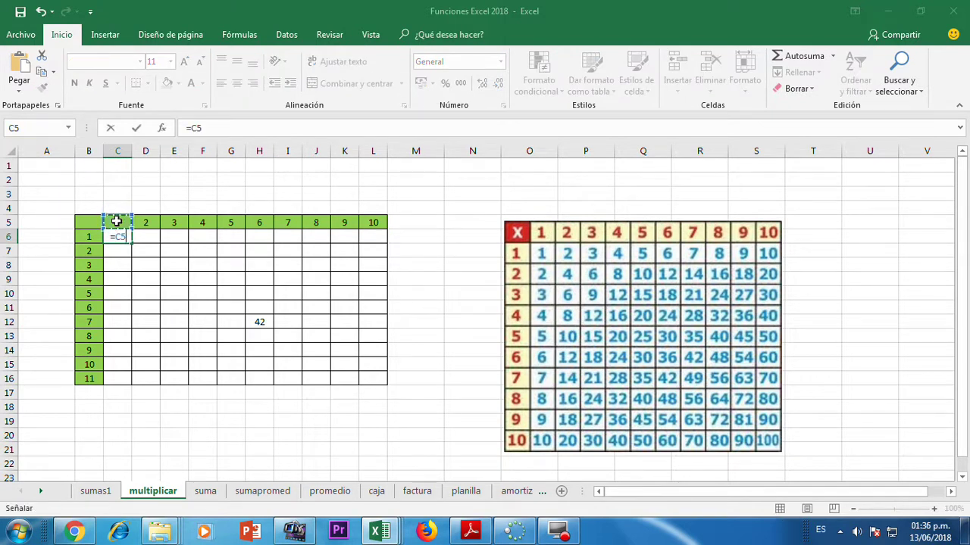
type("*")
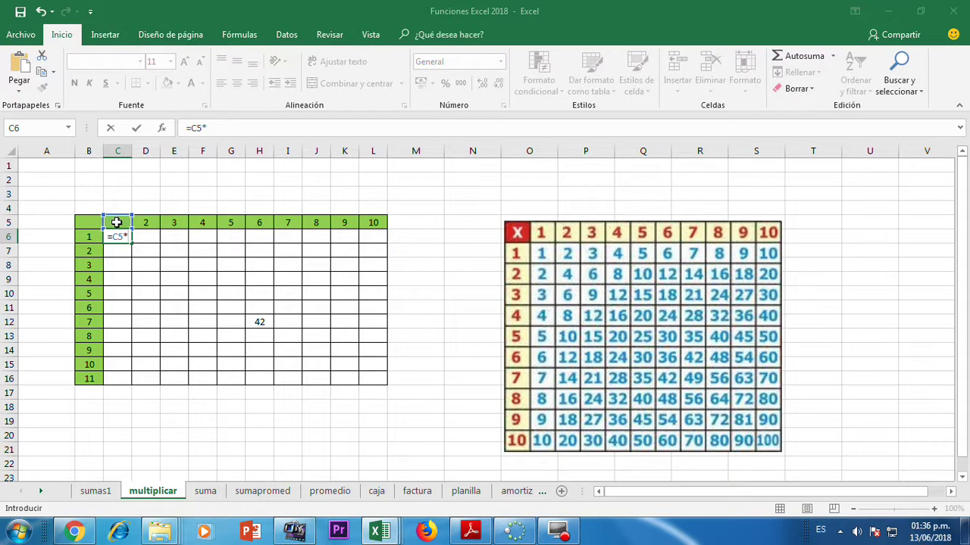
left_click(88, 235)
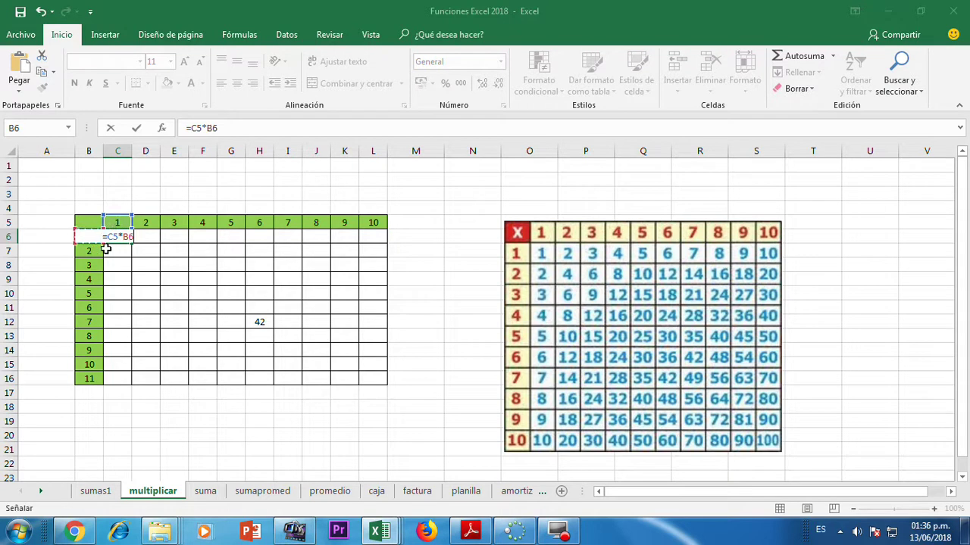
left_click(129, 236)
key("F4")
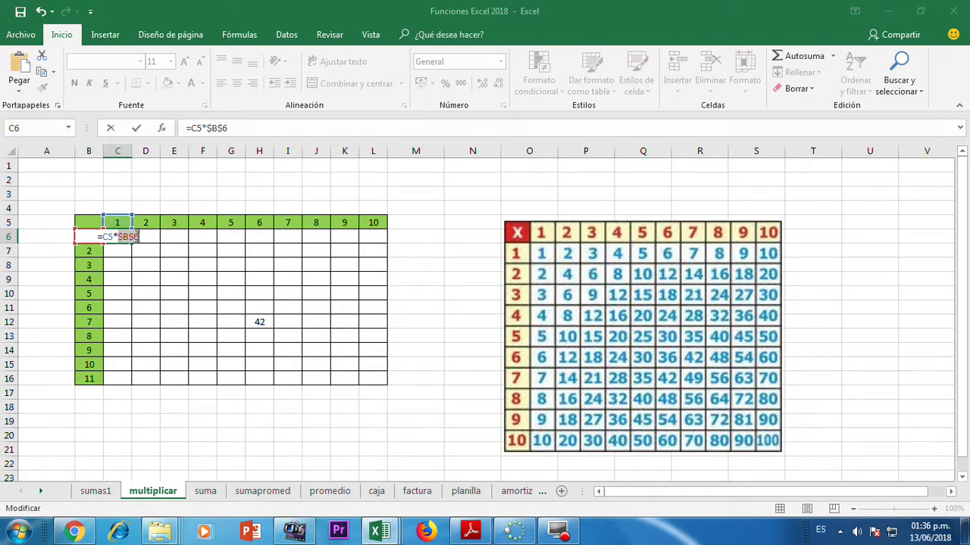
key("Return")
left_click(123, 237)
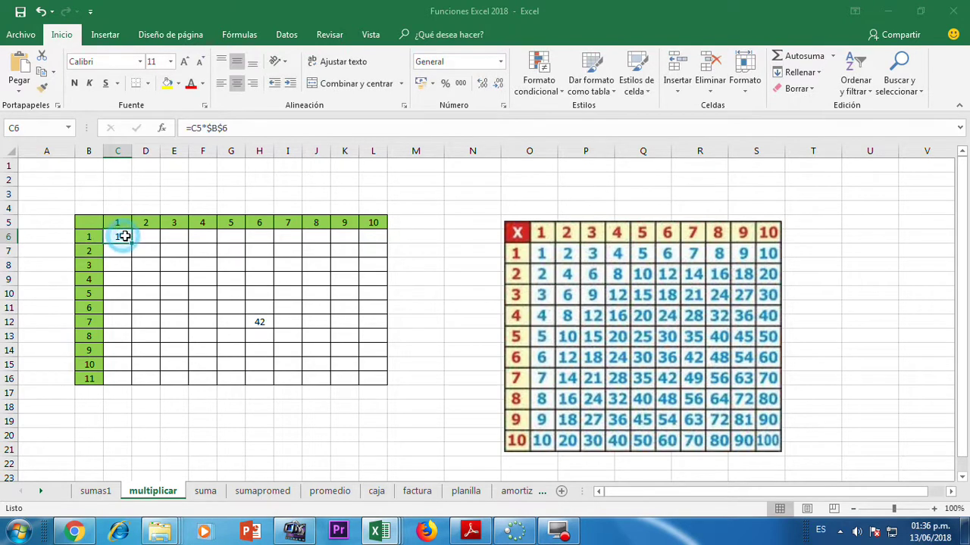
left_click_drag(132, 244, 383, 240)
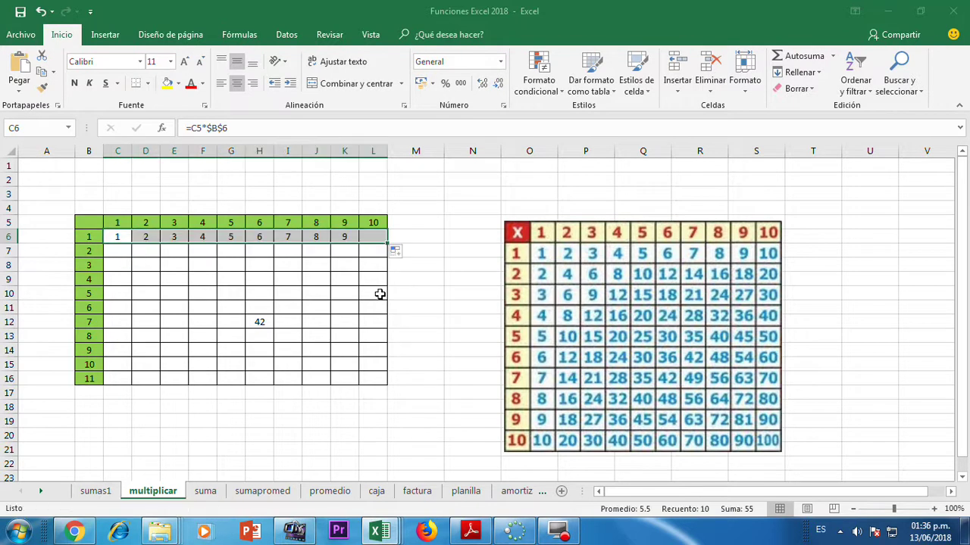
Enter the formula =C5*$B$7 in cell C7 and fill it across the row to L7.
left_click(114, 251)
type("=")
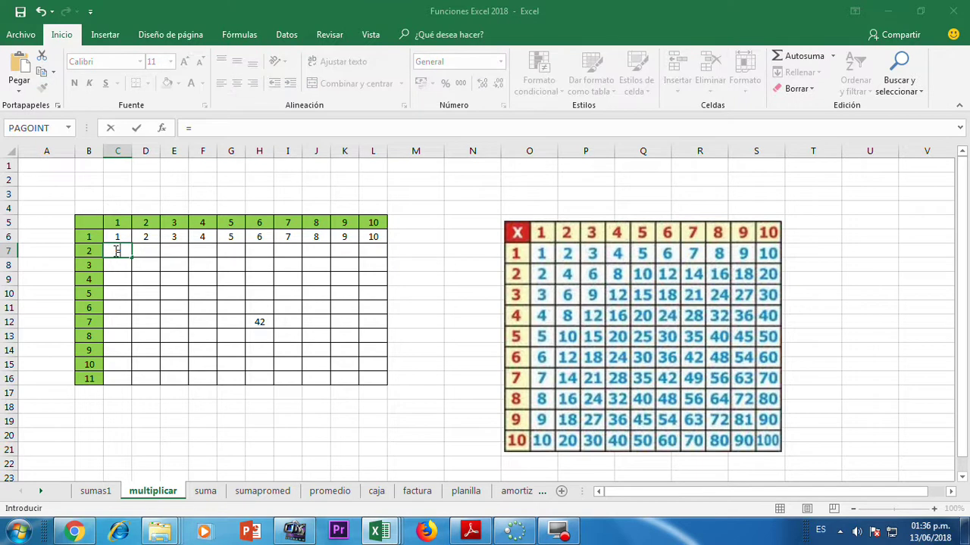
left_click(114, 224)
type("*")
left_click(91, 250)
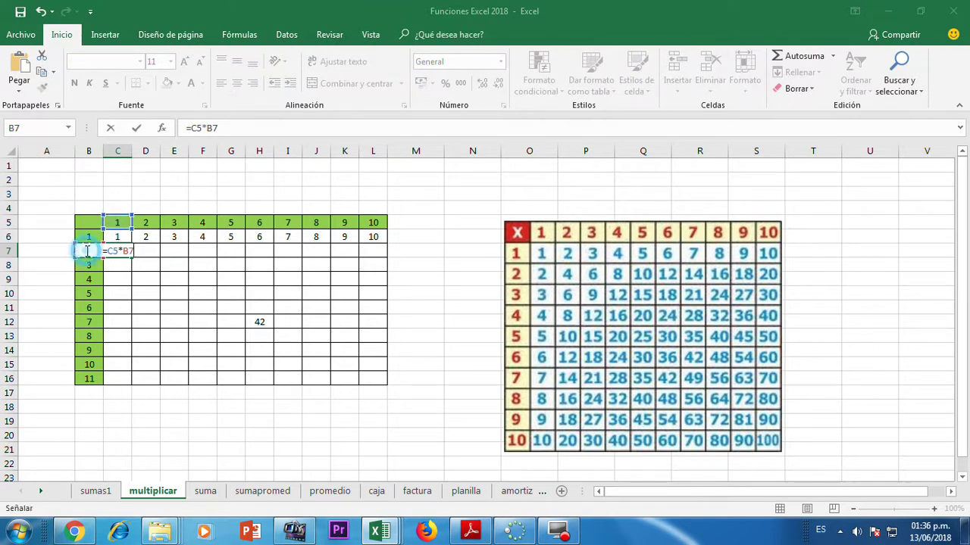
left_click(140, 251)
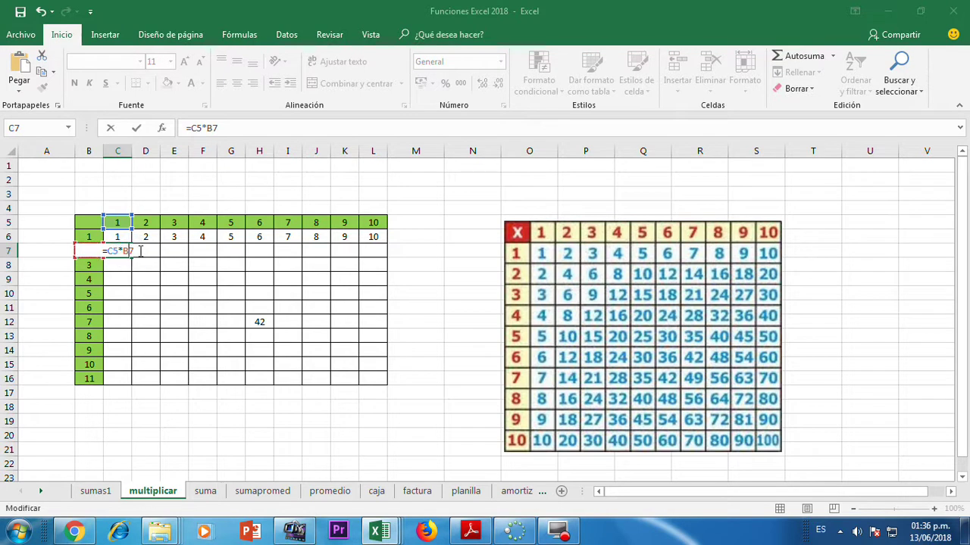
key("F4")
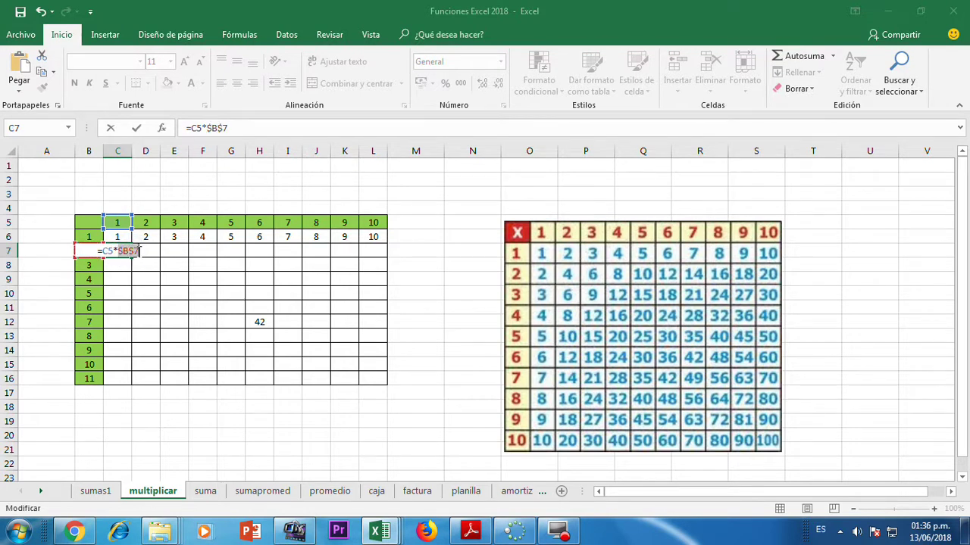
key("Return")
left_click(123, 252)
left_click_drag(131, 257, 379, 259)
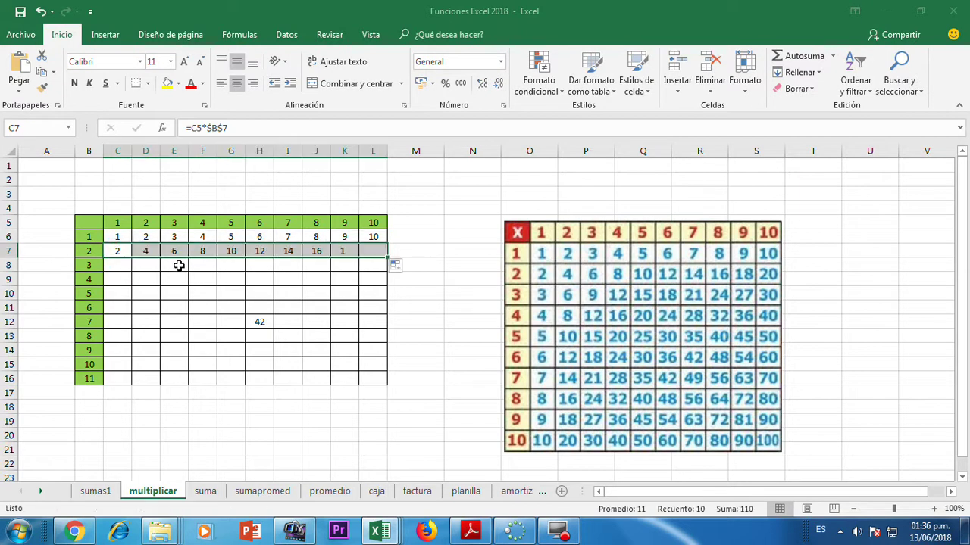
Enter the formula =C5*$B$11 in cell C11 and fill it across the row to L11.
left_click(119, 308)
type("=")
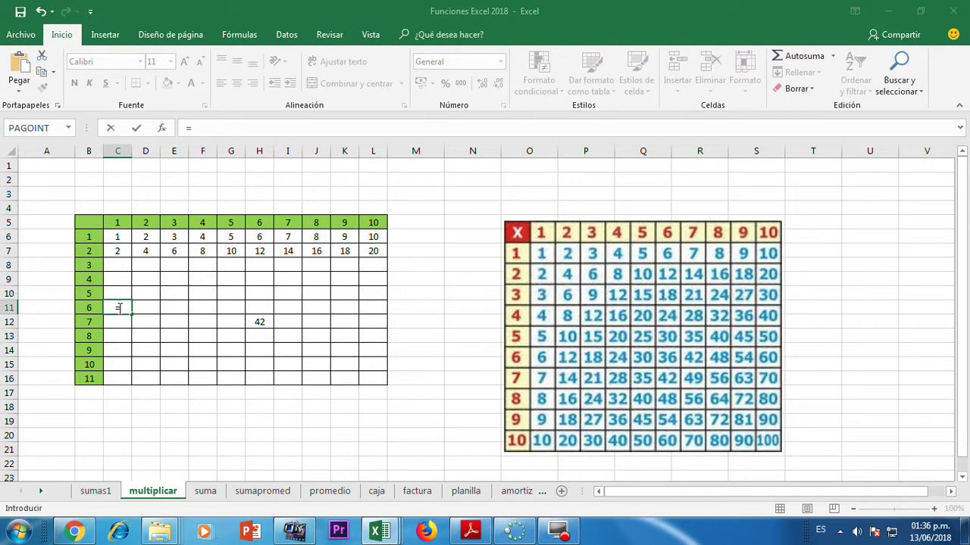
left_click(121, 222)
type("*")
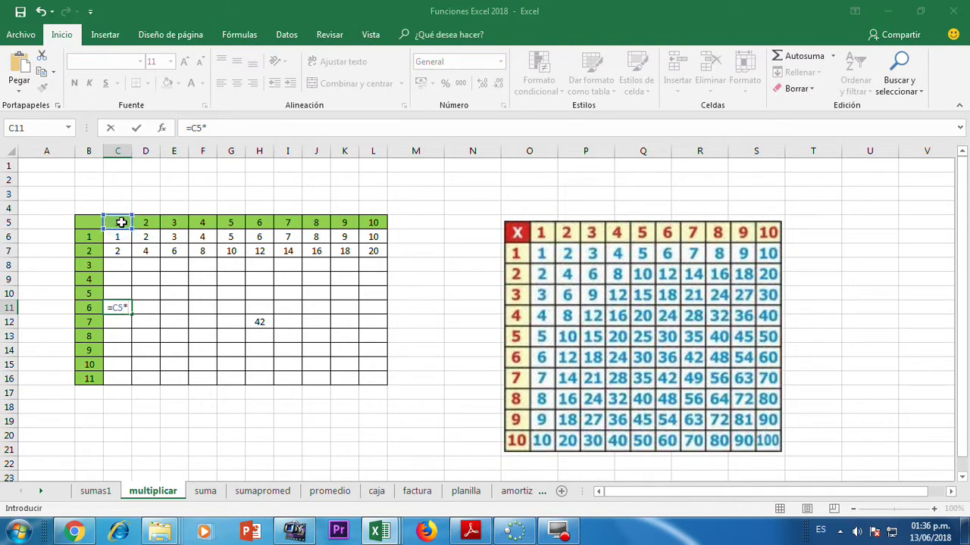
left_click(85, 307)
left_click(126, 307)
key("F4")
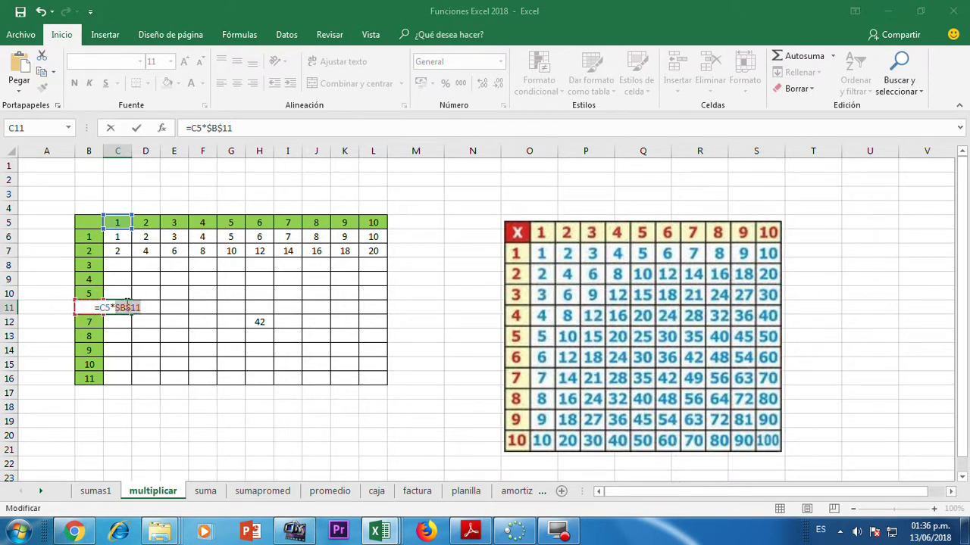
key("Return")
left_click(124, 306)
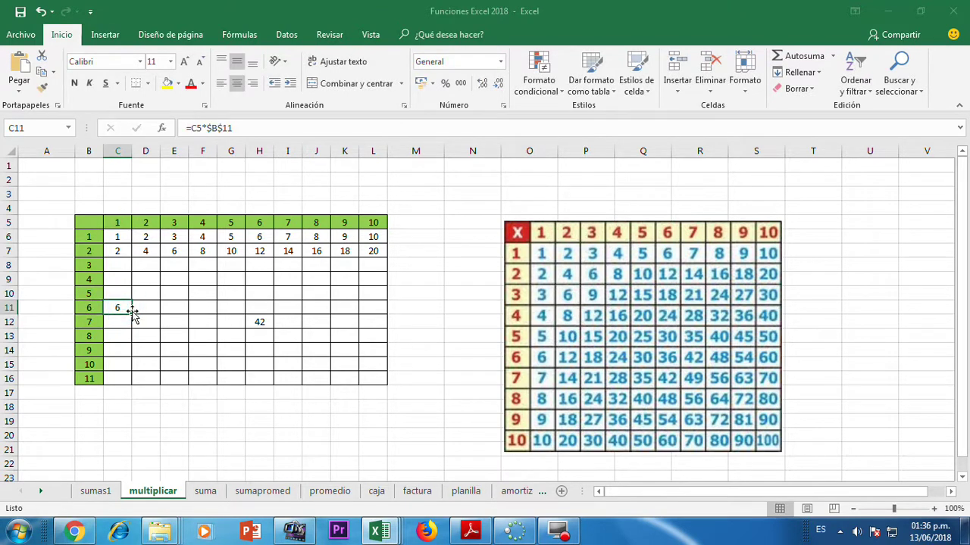
left_click_drag(132, 314, 381, 316)
left_click(375, 307)
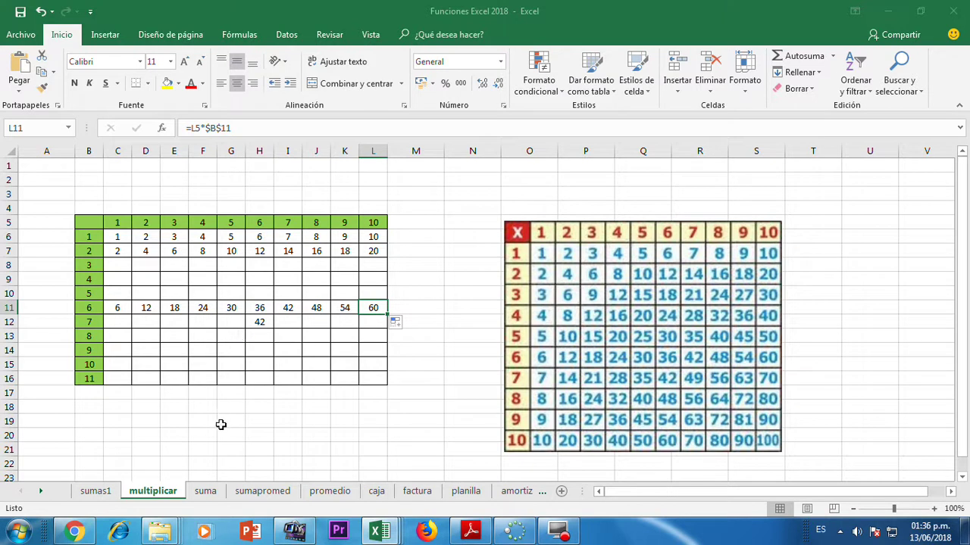
Examine the references in the formula of cell C6 in the multiplication table.
left_click(123, 241)
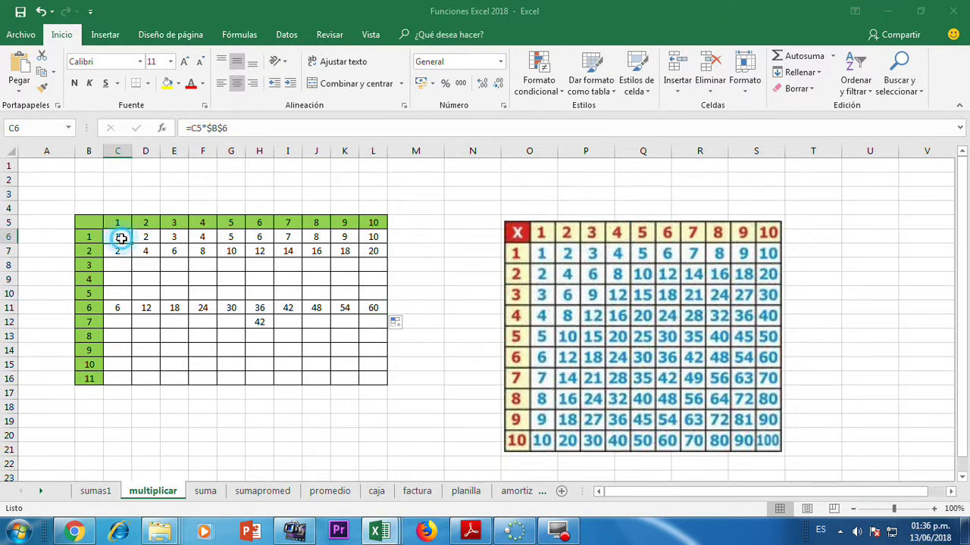
left_click(209, 130)
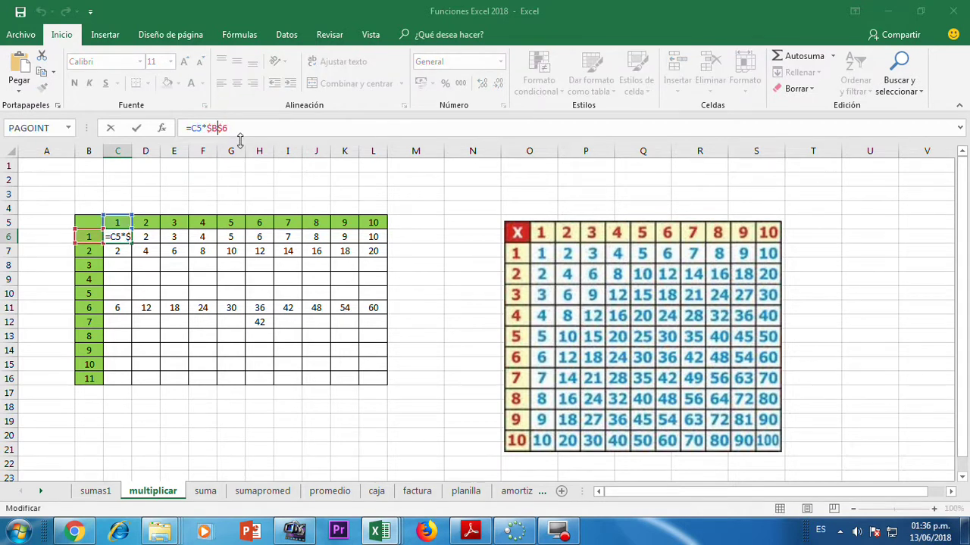
key("Escape")
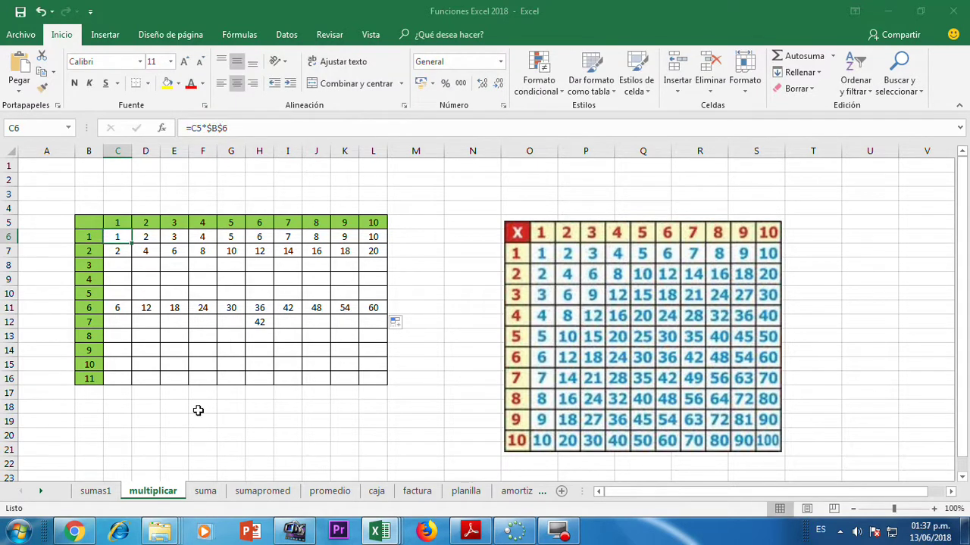
Open the suma sheet and select the TOTAL1 cell for año 2000, F9.
left_click(206, 491)
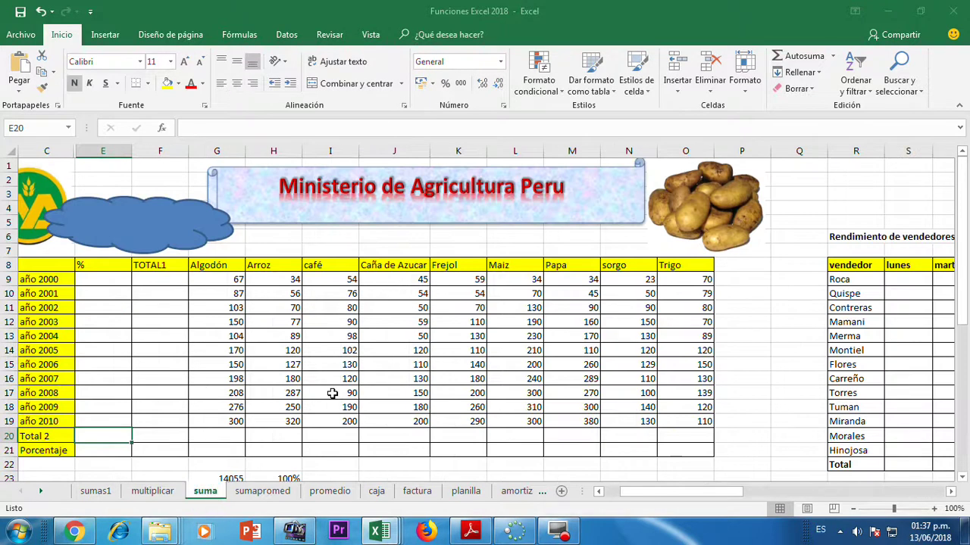
scroll(332, 393, "down", 1)
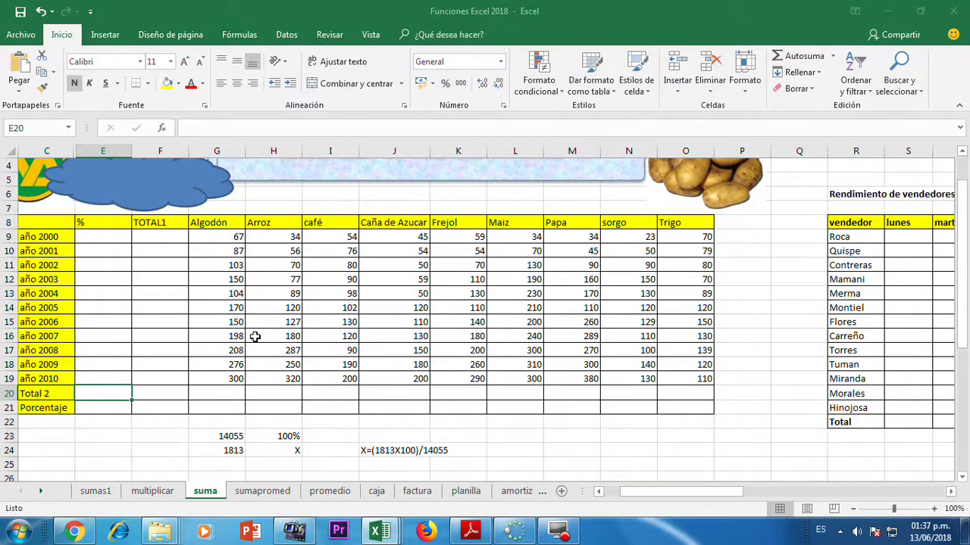
left_click(172, 238)
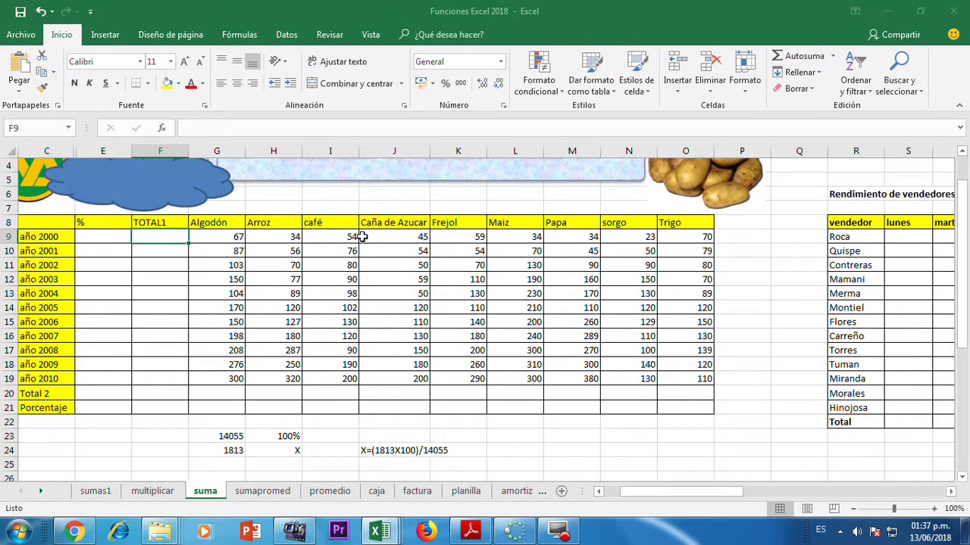
Enter the formula =G9+H9+I9+J9+K9+L9+M9+N9+O9 in cell F9 to add the año 2000 products.
type("=")
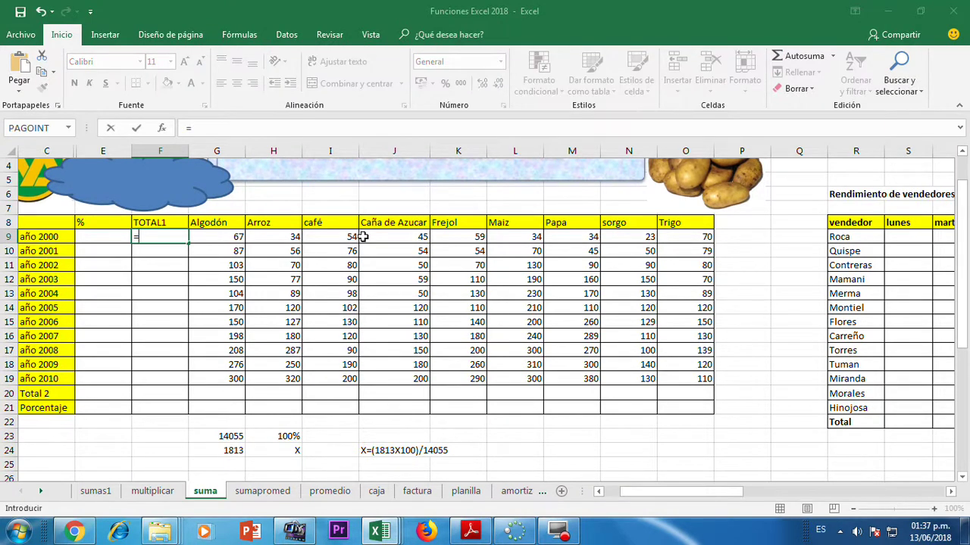
left_click(210, 236)
type("+")
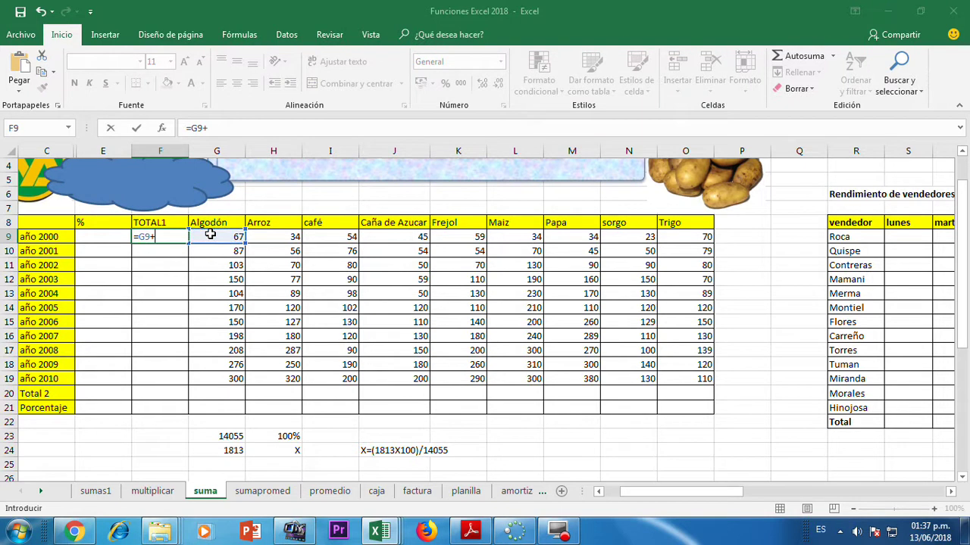
left_click(263, 237)
type("+")
left_click(331, 236)
type("+")
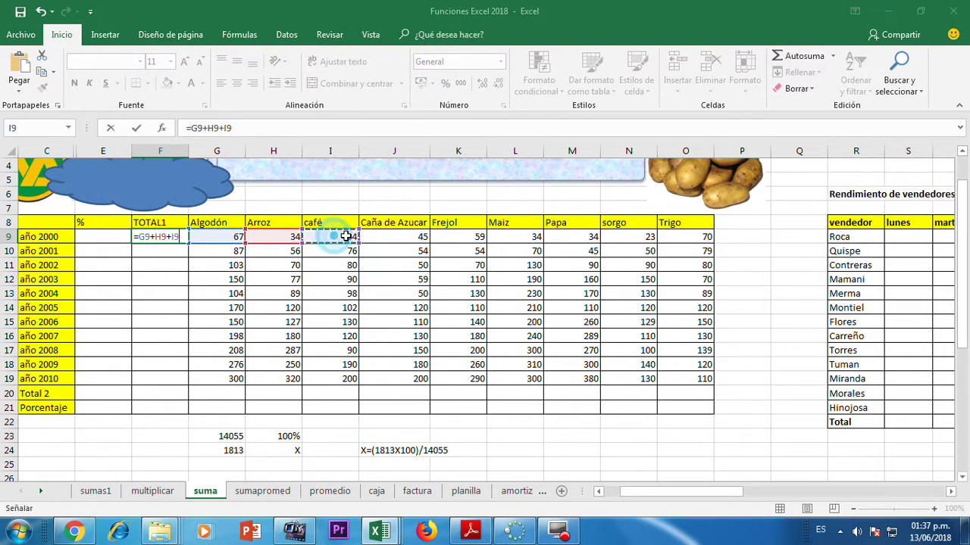
left_click(390, 236)
type("+")
left_click(446, 237)
type("+")
left_click(497, 237)
type("+")
left_click(556, 237)
type("+")
left_click(614, 236)
type("+")
left_click(672, 236)
key("Return")
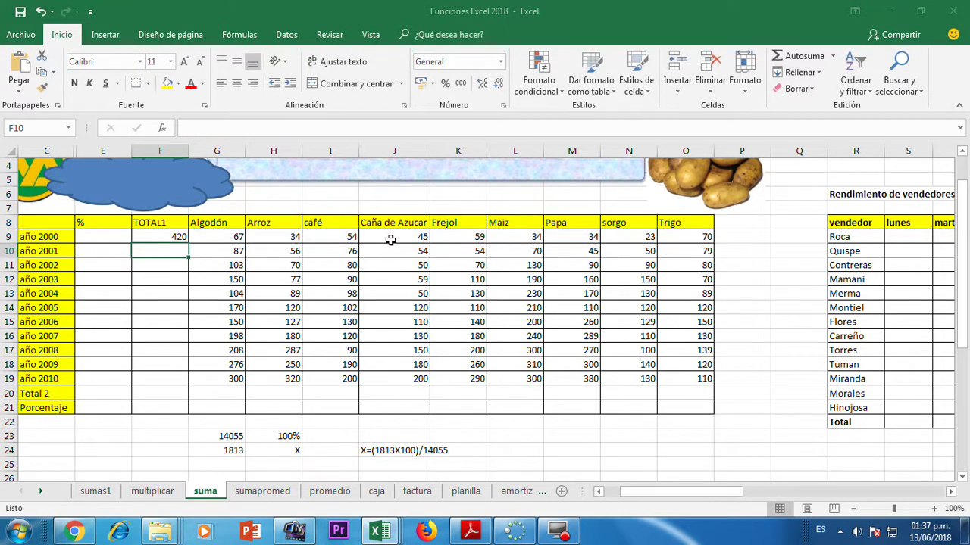
Fill the addition formula from F9 down to F19 and clear the contents of F9:F19.
left_click(178, 237)
left_click_drag(189, 244, 195, 381)
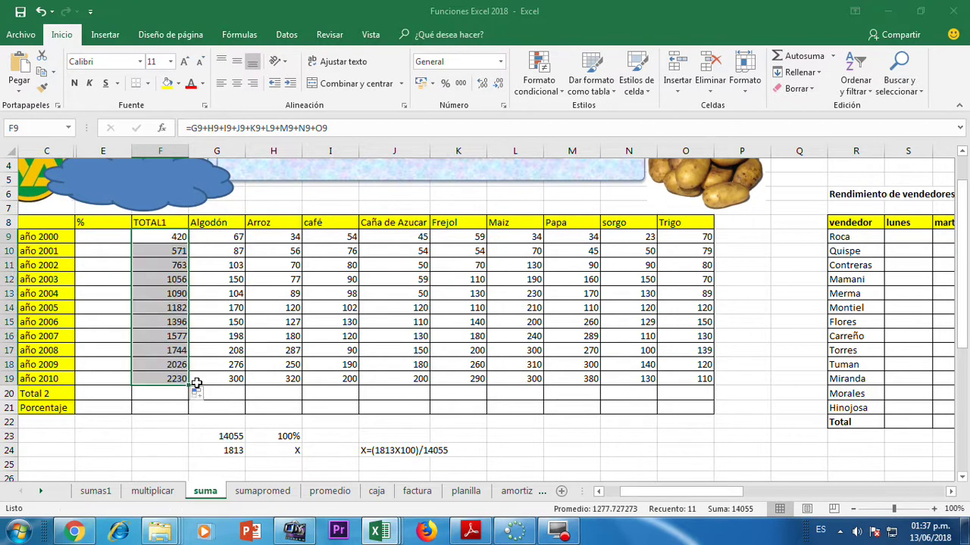
key("Delete")
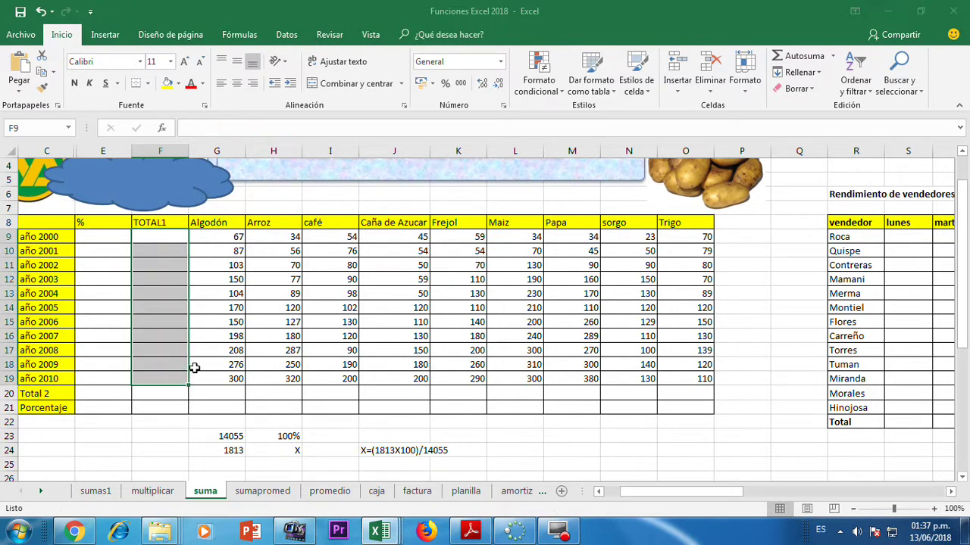
Total the año 2000 row in cell F9 with =SUMA(G9:O9) and review the summed range.
left_click(152, 238)
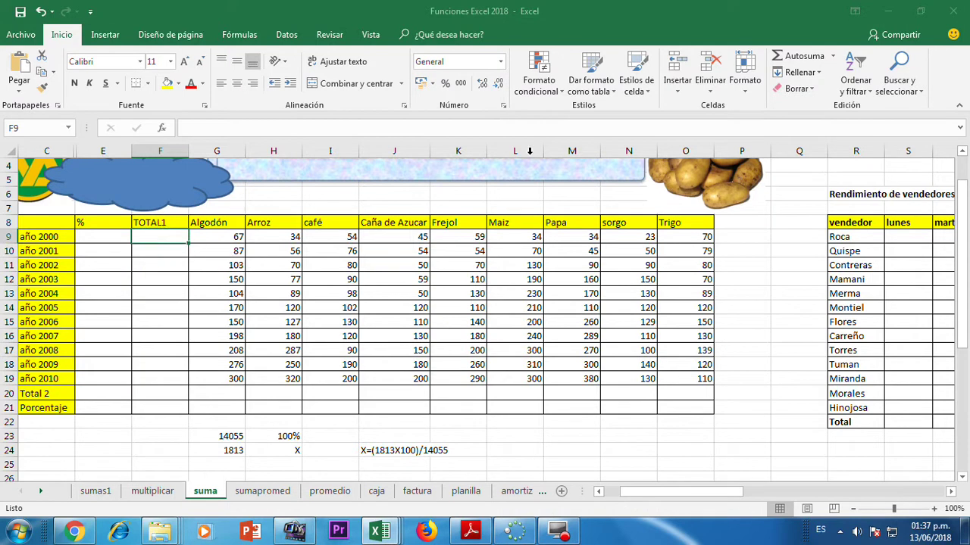
left_click(832, 55)
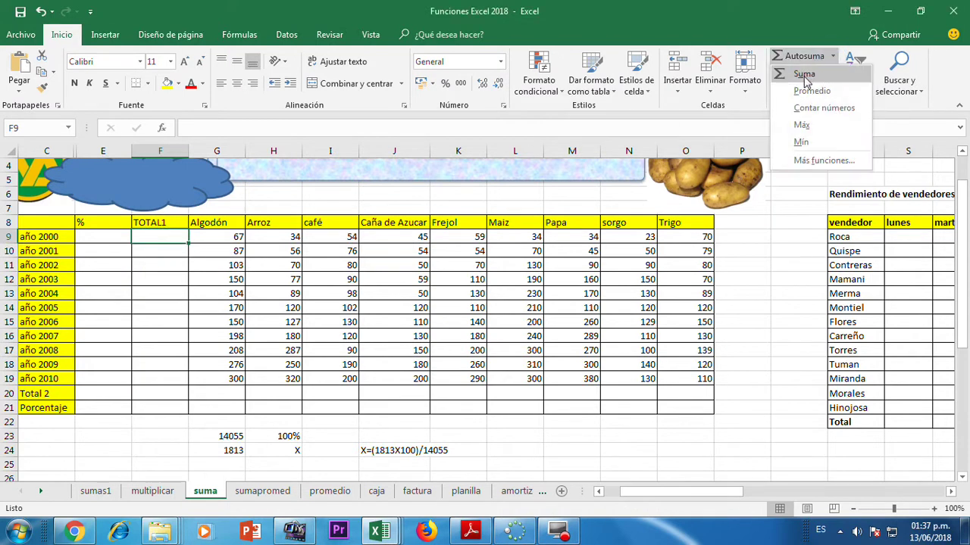
left_click(803, 74)
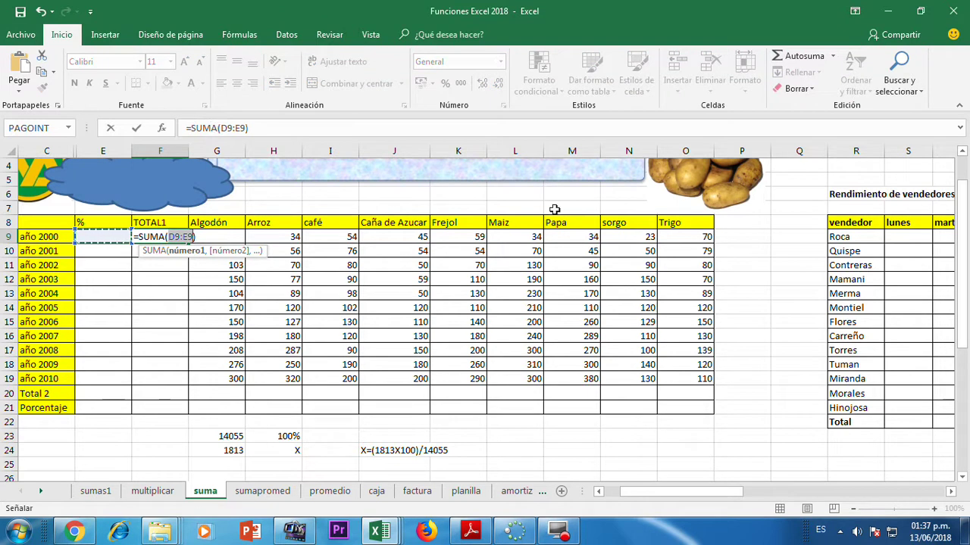
left_click(703, 236)
left_click_drag(703, 235, 225, 236)
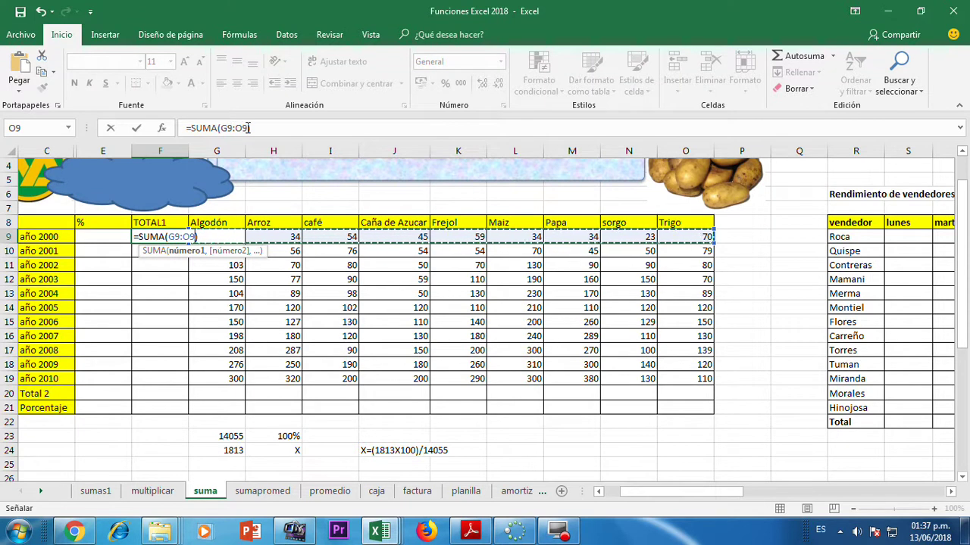
key("Return")
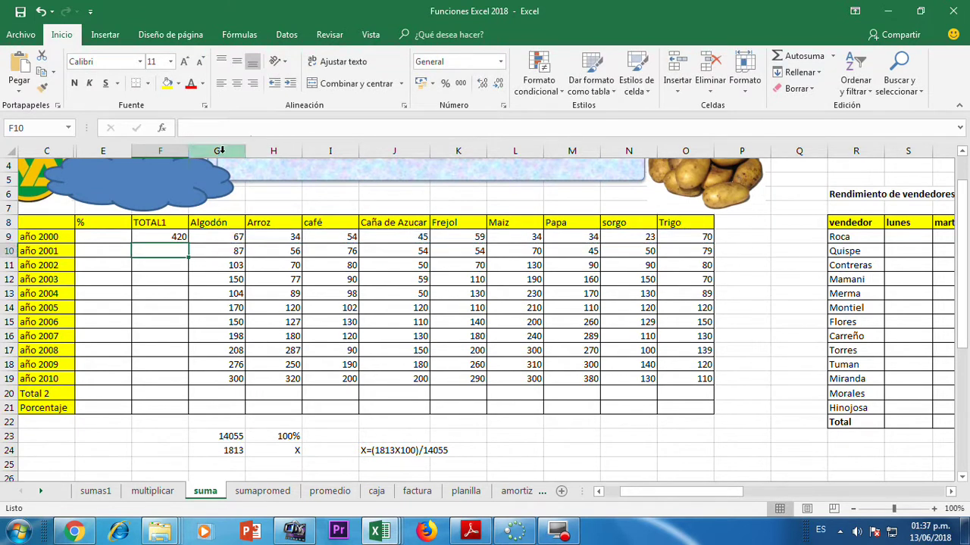
left_click(220, 236)
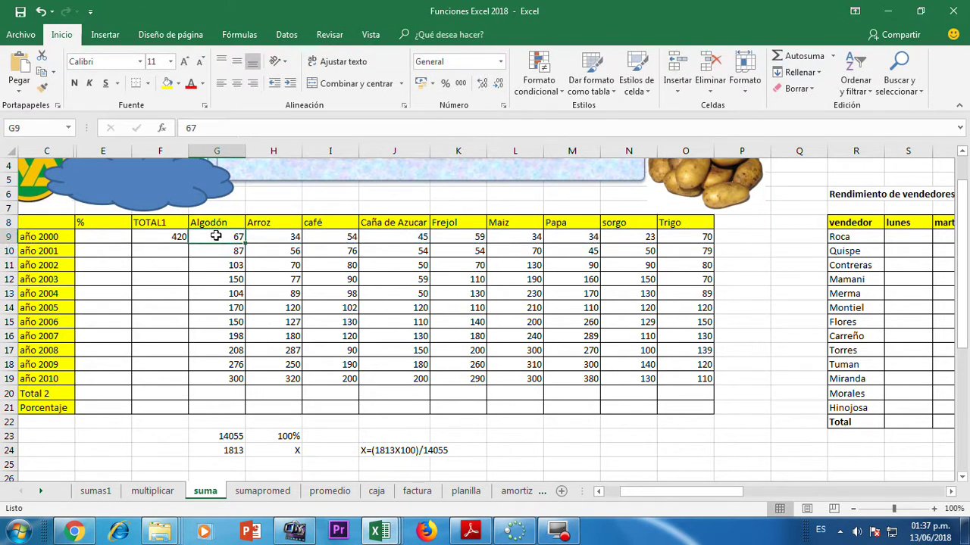
left_click(686, 236)
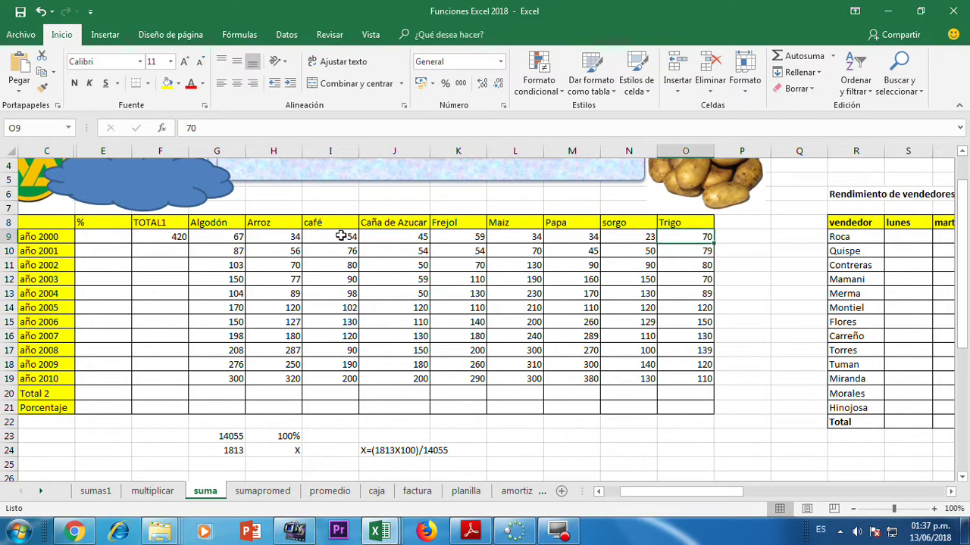
left_click_drag(240, 236, 692, 236)
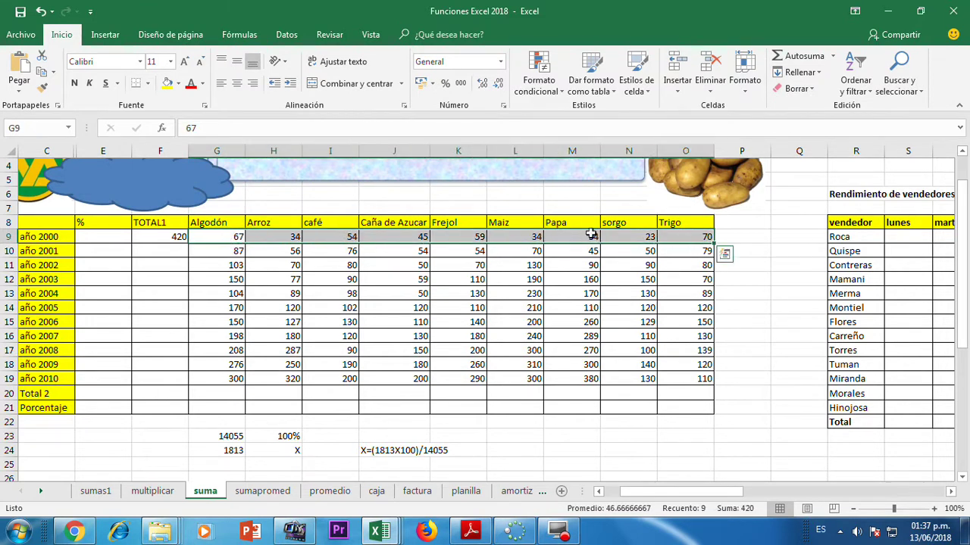
left_click(170, 235)
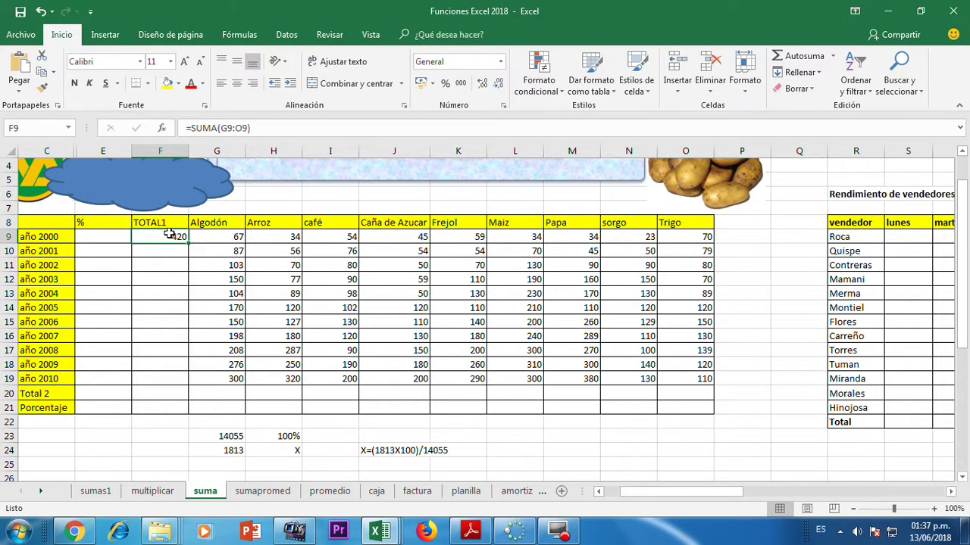
Enter =SUMA(G10:O10) in cell F10 for año 2001 and fill it down the TOTAL1 column to F19.
left_click(173, 250)
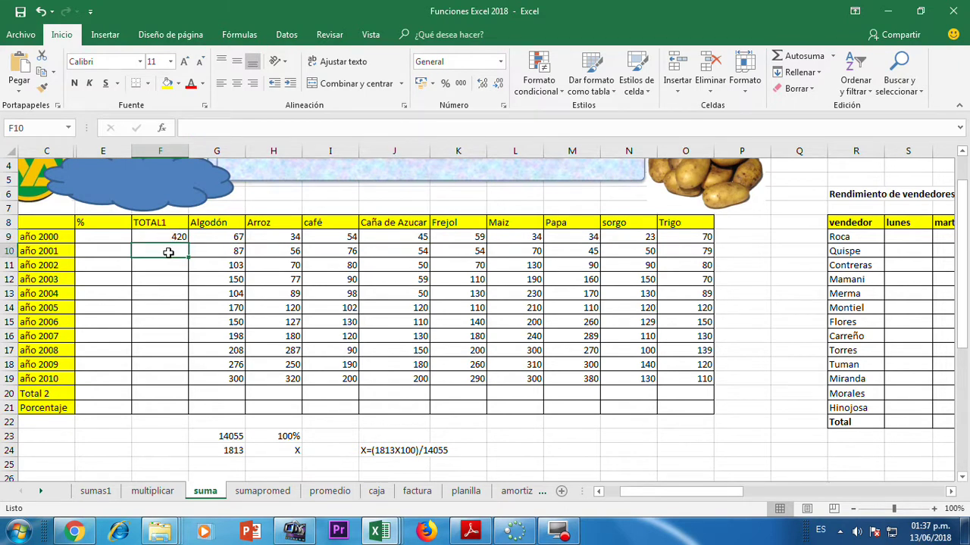
left_click(832, 56)
left_click(820, 75)
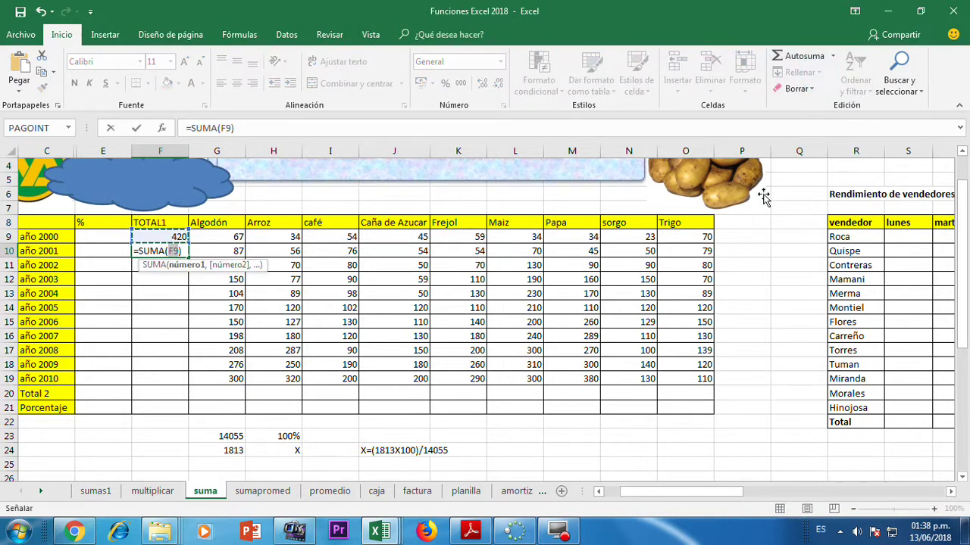
left_click_drag(684, 251, 237, 249)
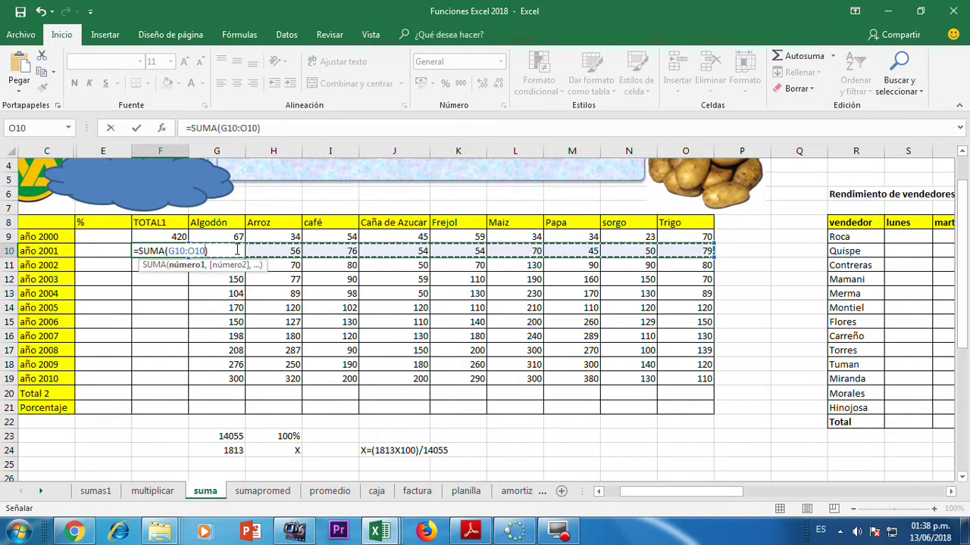
key("Return")
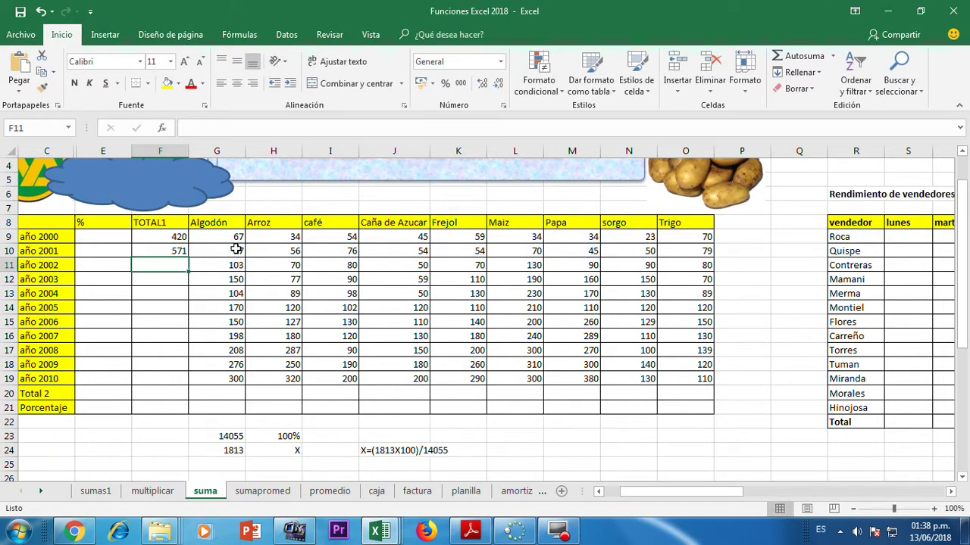
left_click(175, 252)
left_click_drag(188, 259, 190, 382)
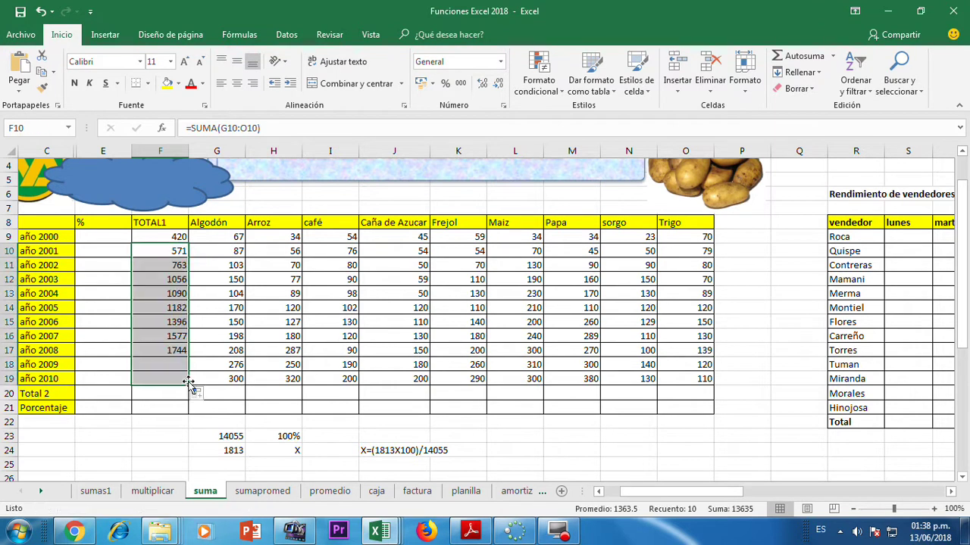
Sum the Algodón column in cell G20 with =SUMA(G9:G19) and fill it across the Total 2 row to O20.
left_click(224, 392)
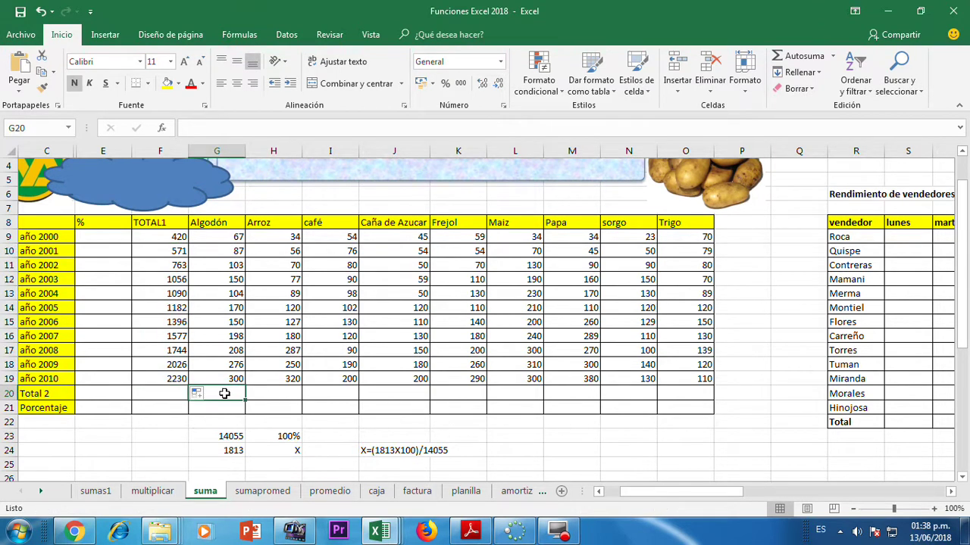
left_click(831, 58)
left_click(804, 72)
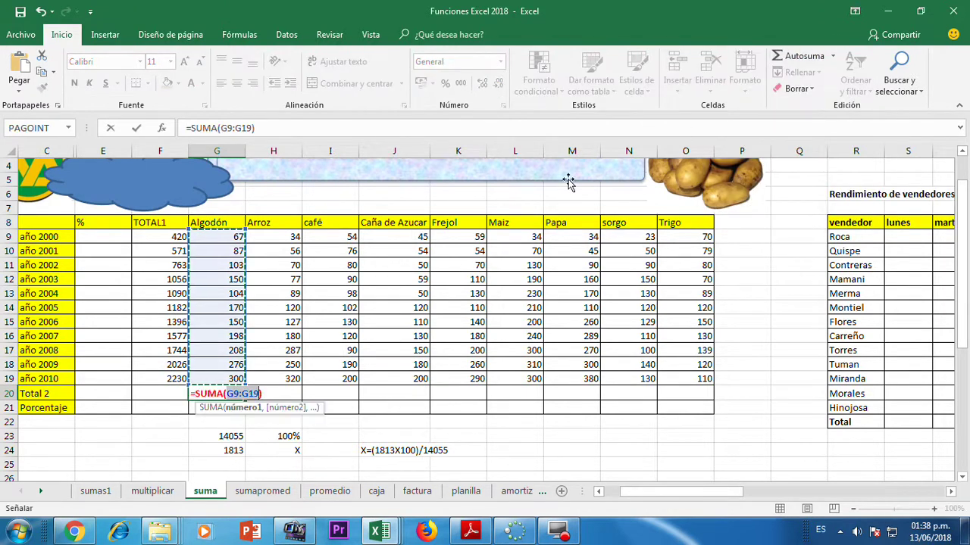
left_click_drag(231, 238, 231, 377)
key("Return")
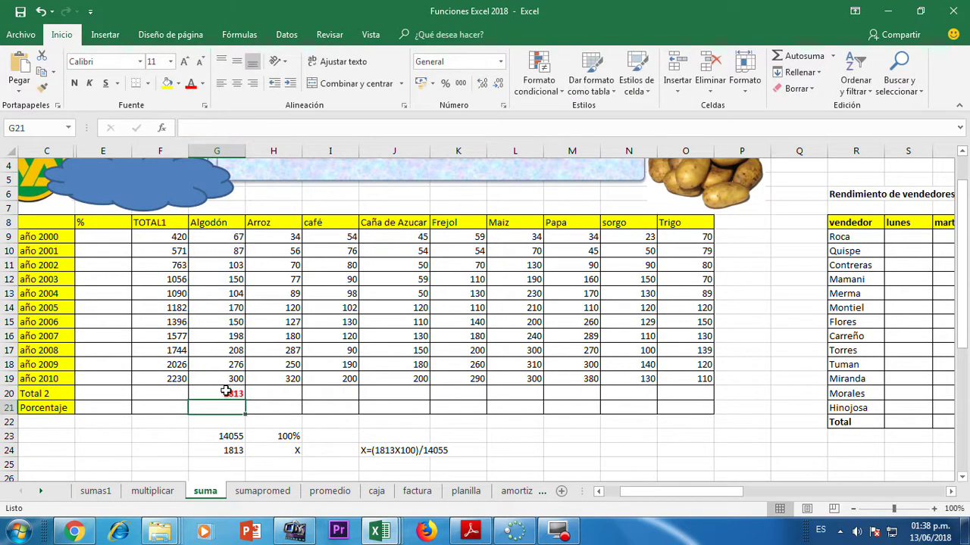
left_click(225, 389)
left_click_drag(244, 399, 686, 393)
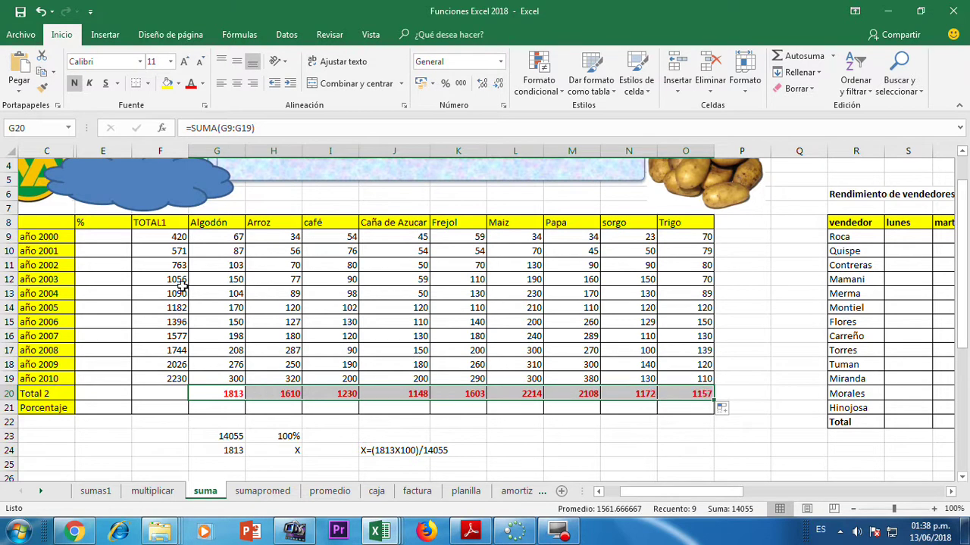
Change the font color of the TOTAL1 values in F9:F19 to a purple theme shade.
left_click_drag(164, 240, 169, 378)
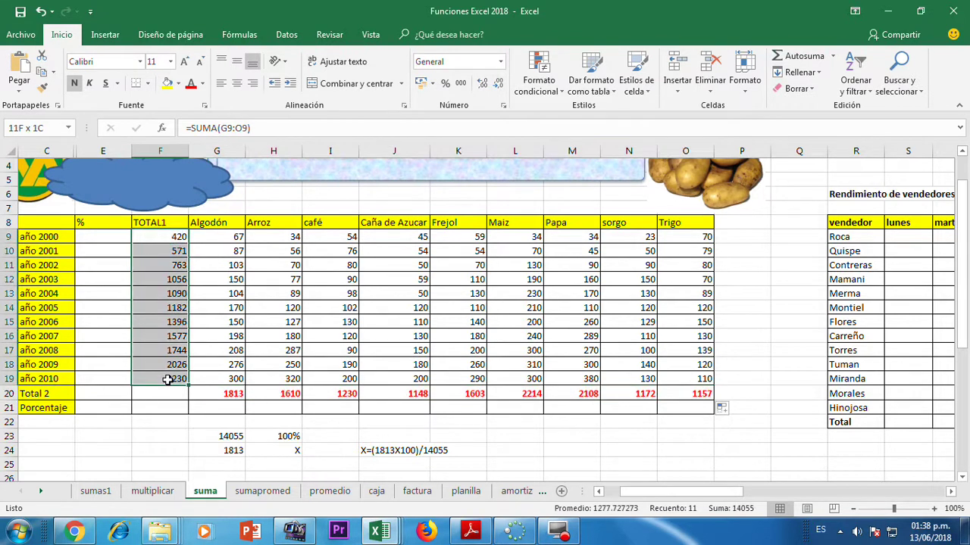
left_click(203, 84)
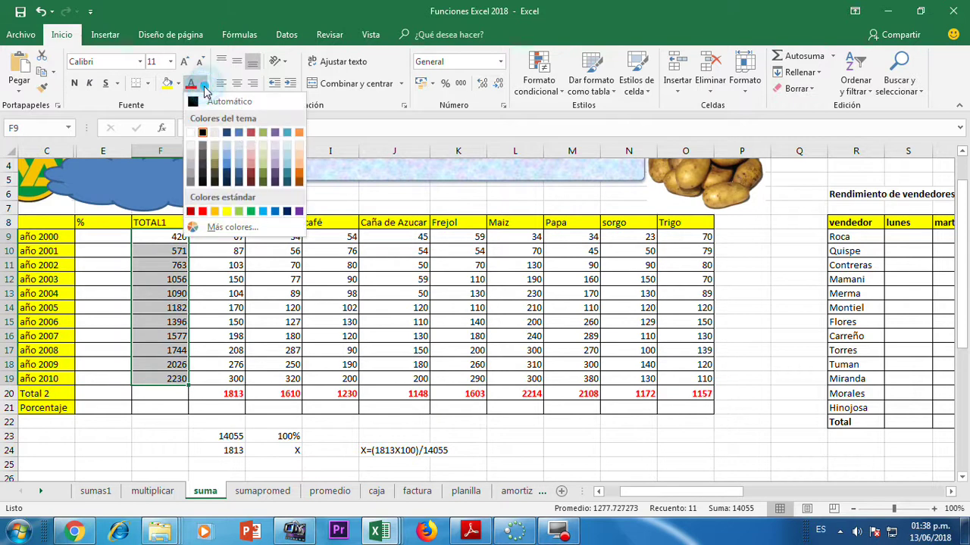
left_click(277, 168)
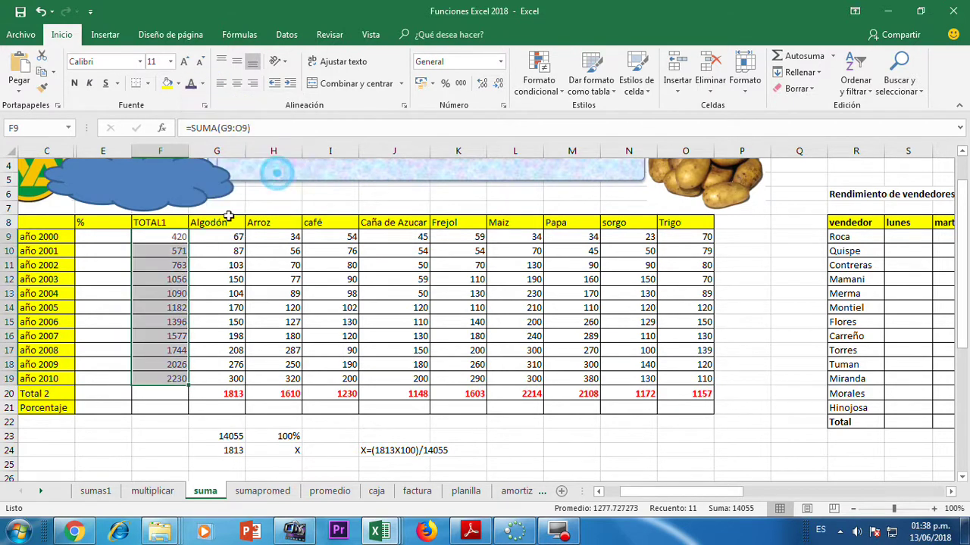
Total the TOTAL1 column in cell F20 with =SUMA(F9:F19).
left_click(174, 392)
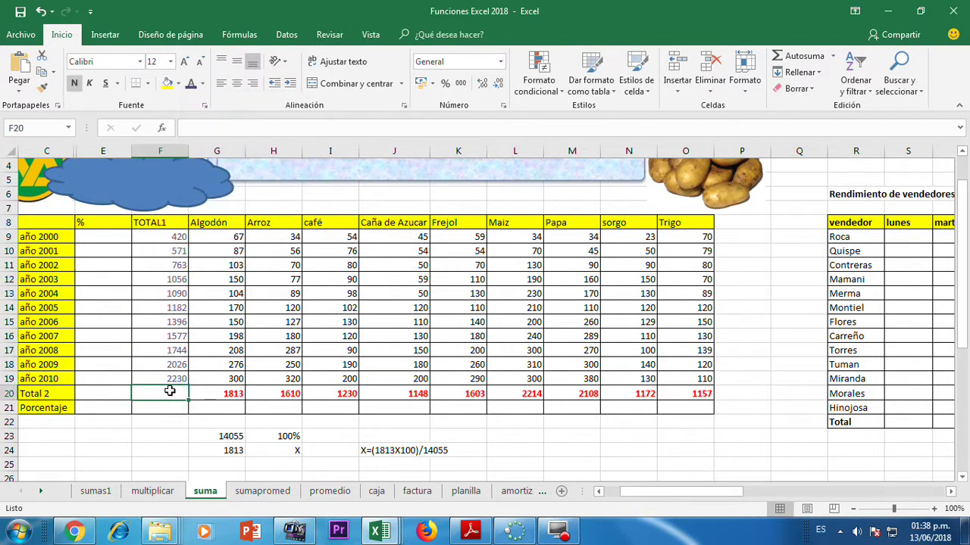
left_click(795, 55)
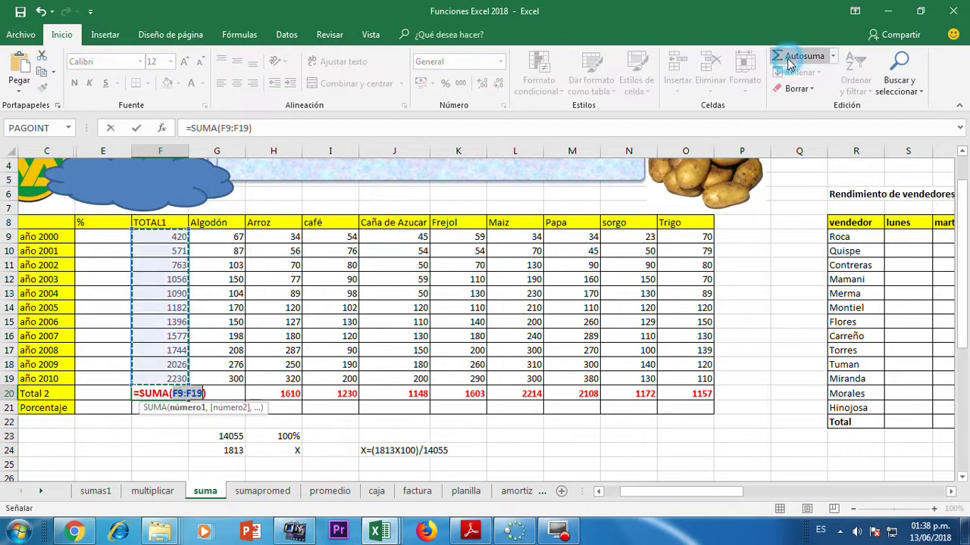
left_click_drag(180, 237, 171, 379)
key("Return")
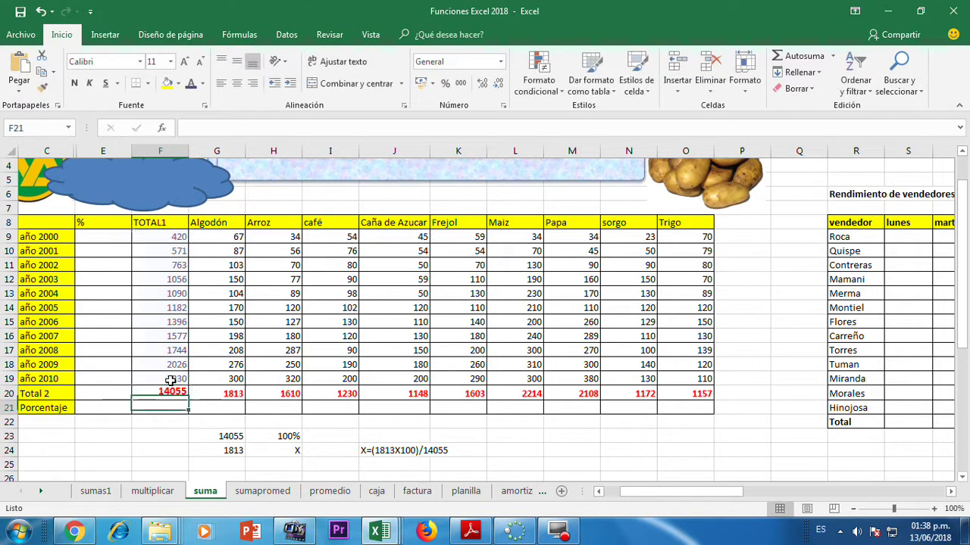
left_click(162, 393)
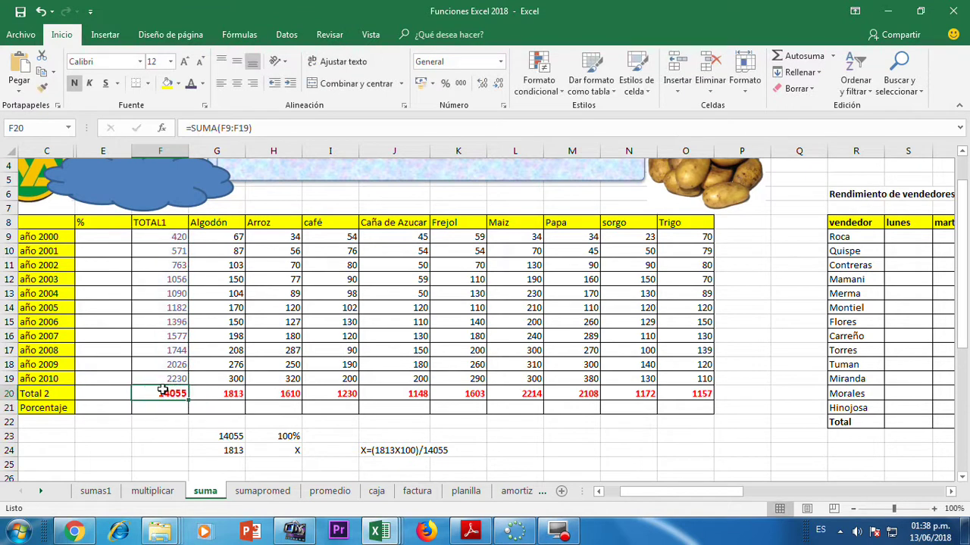
Compare the sum of the crop data in G9:O19 with the yearly totals and the grand total in F20.
left_click_drag(212, 381, 682, 236)
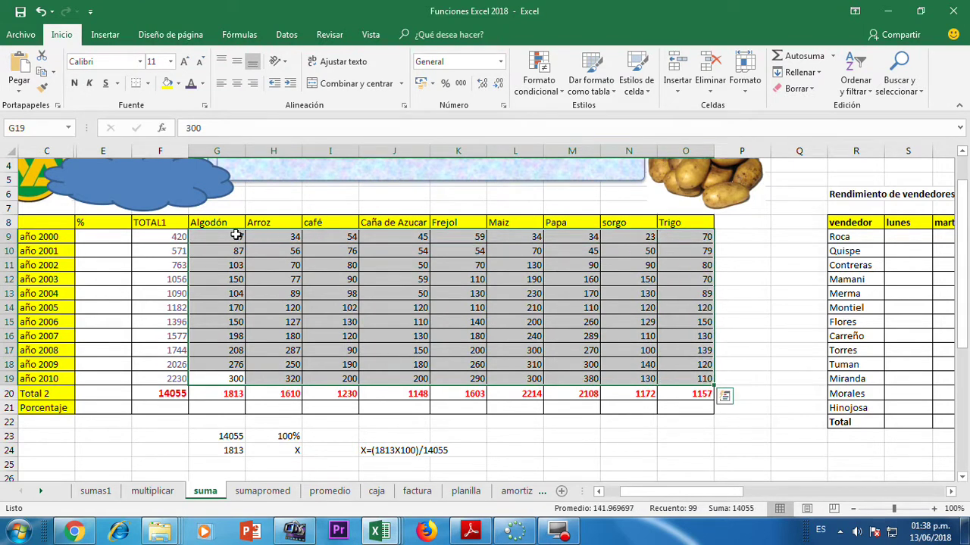
left_click(163, 237)
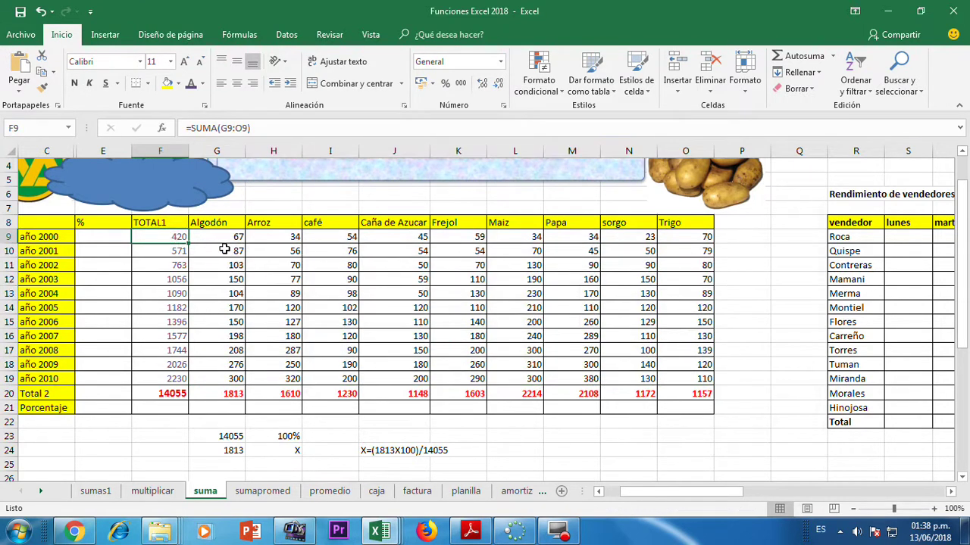
left_click(174, 250)
left_click_drag(174, 237, 682, 241)
left_click(207, 380)
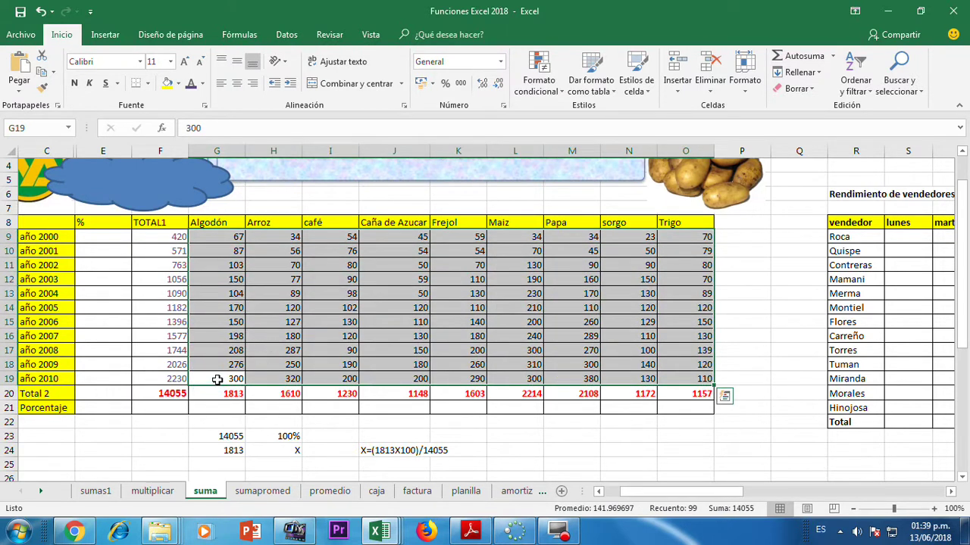
left_click(117, 236)
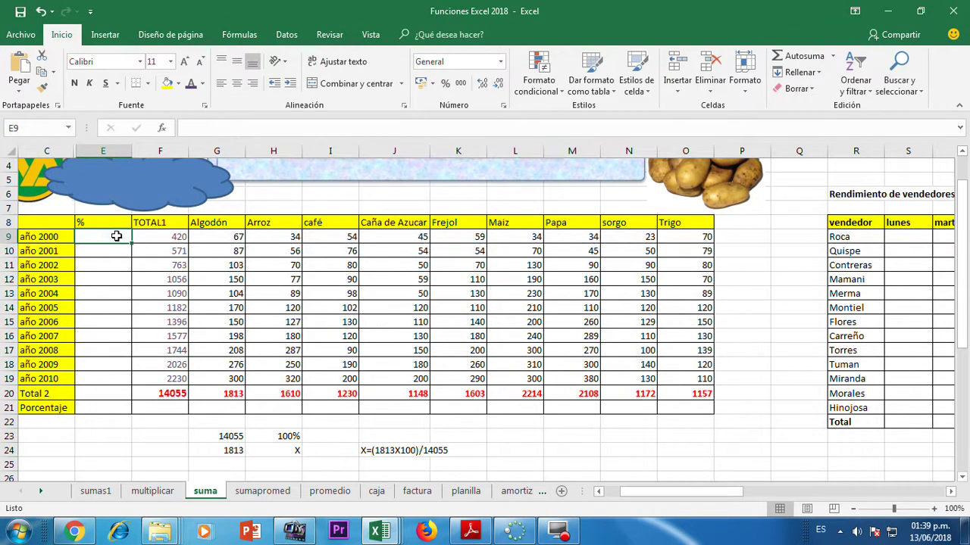
left_click(182, 237)
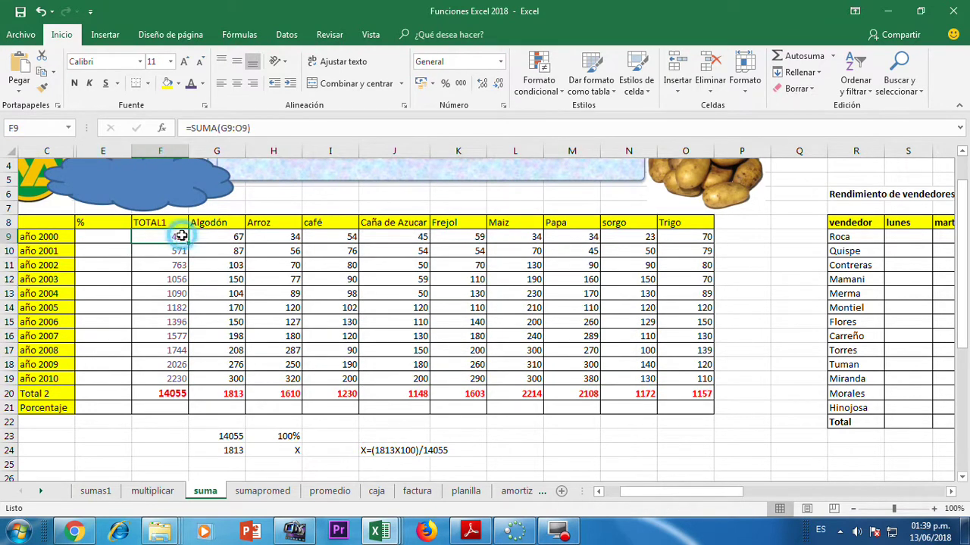
left_click(159, 395)
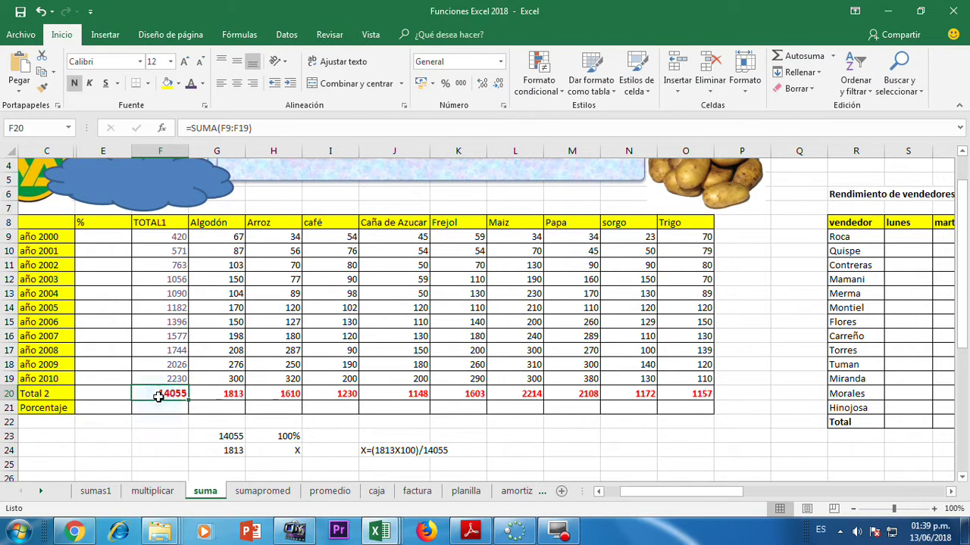
Enter =F9/F20 in cell E9 for año 2000 and format it as a percentage with two decimals.
left_click(120, 238)
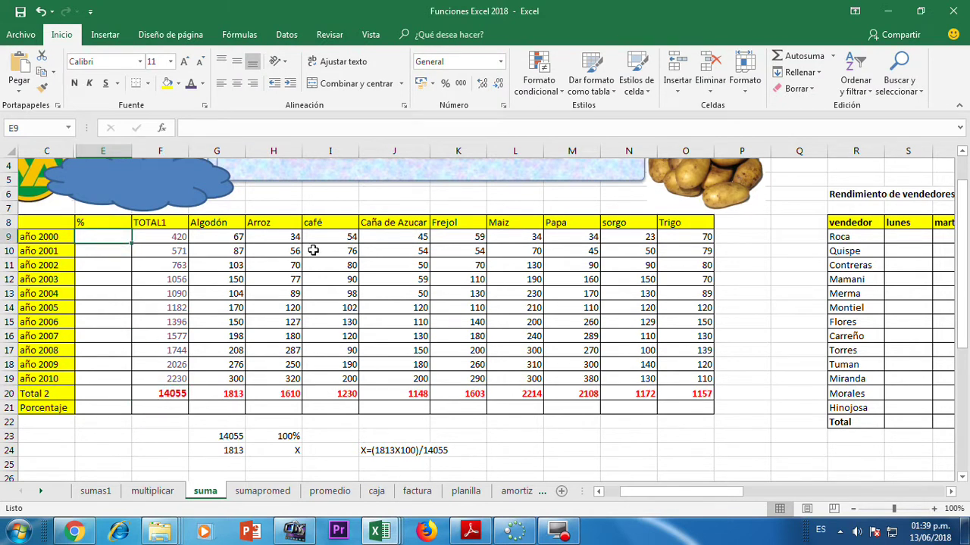
type("=")
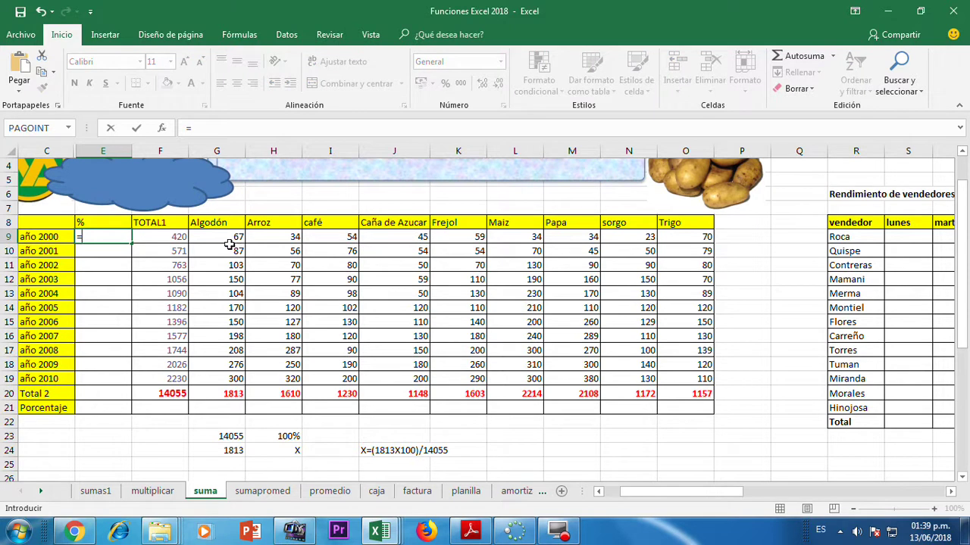
left_click(167, 239)
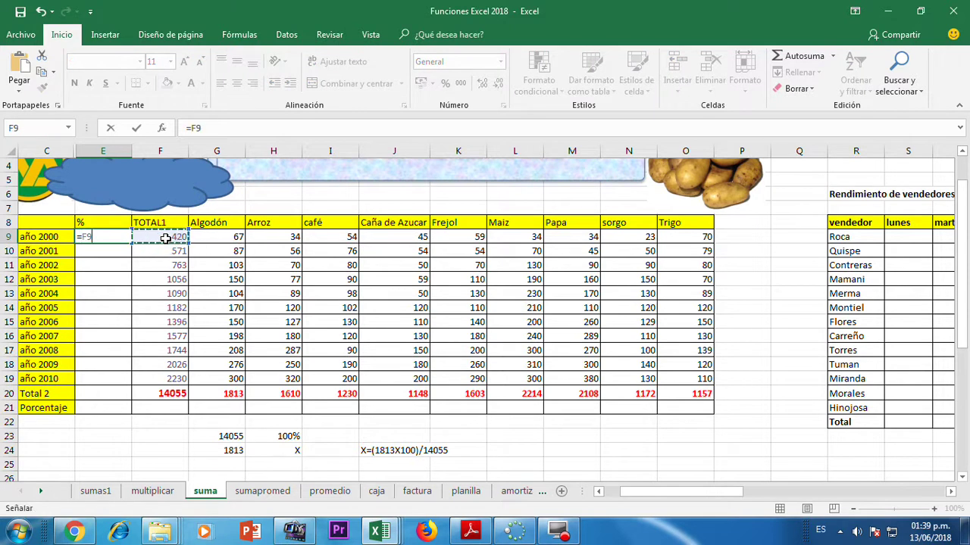
type("/")
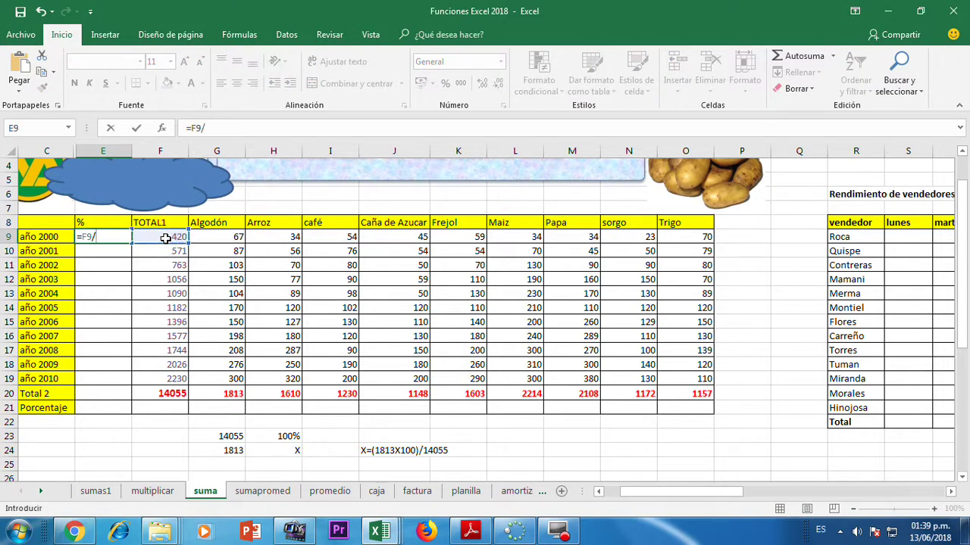
left_click(175, 393)
key("Return")
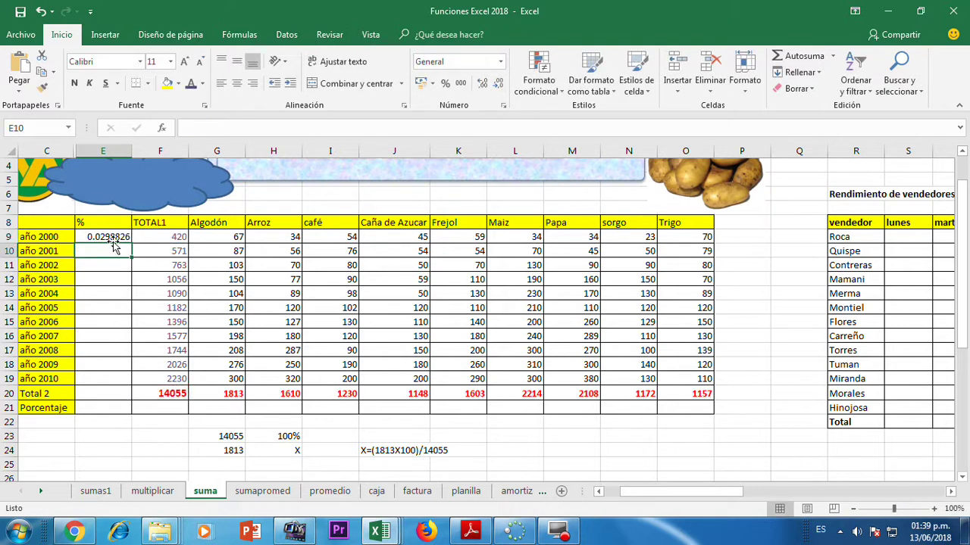
left_click(112, 236)
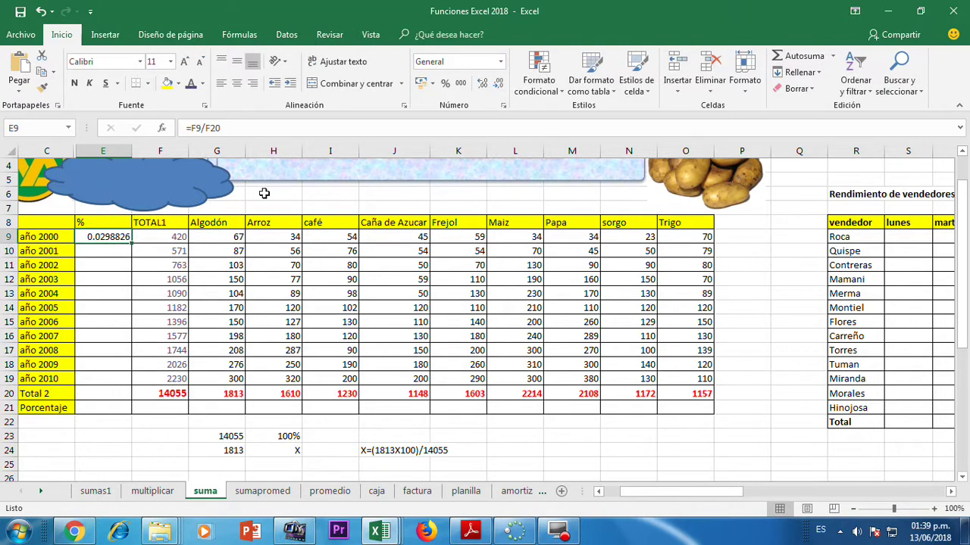
left_click(449, 83)
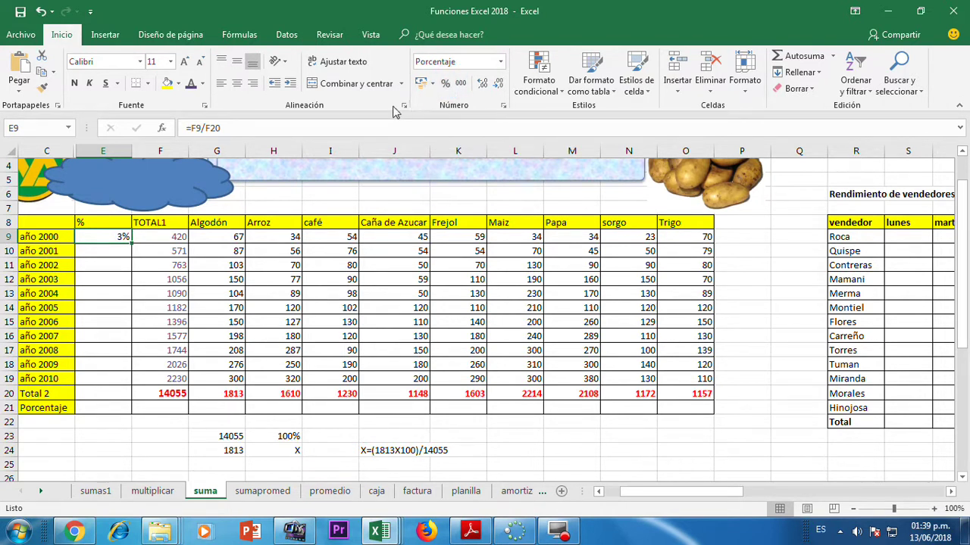
left_click(479, 85)
Enter =F10/F20 in cell E10 to calculate the año 2001 share of the grand total.
left_click(105, 251)
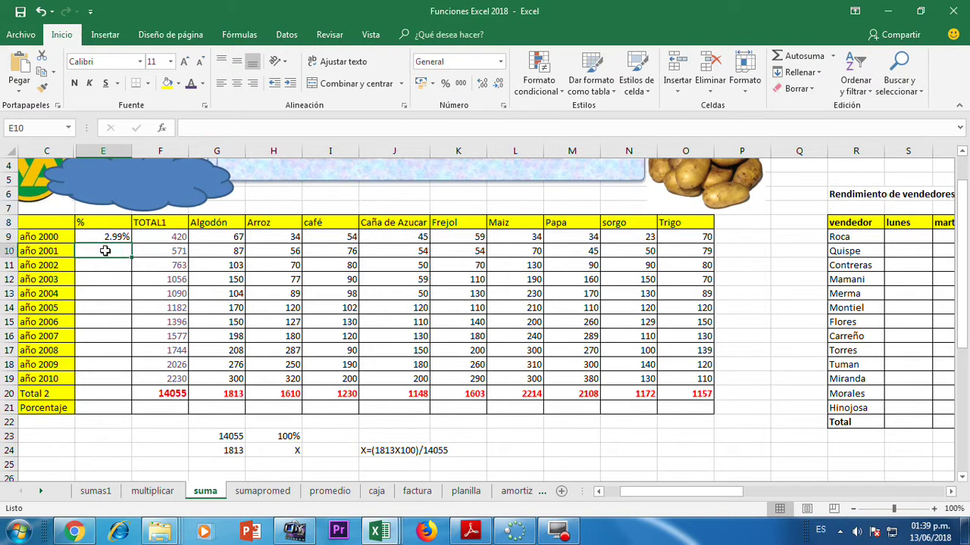
type("=")
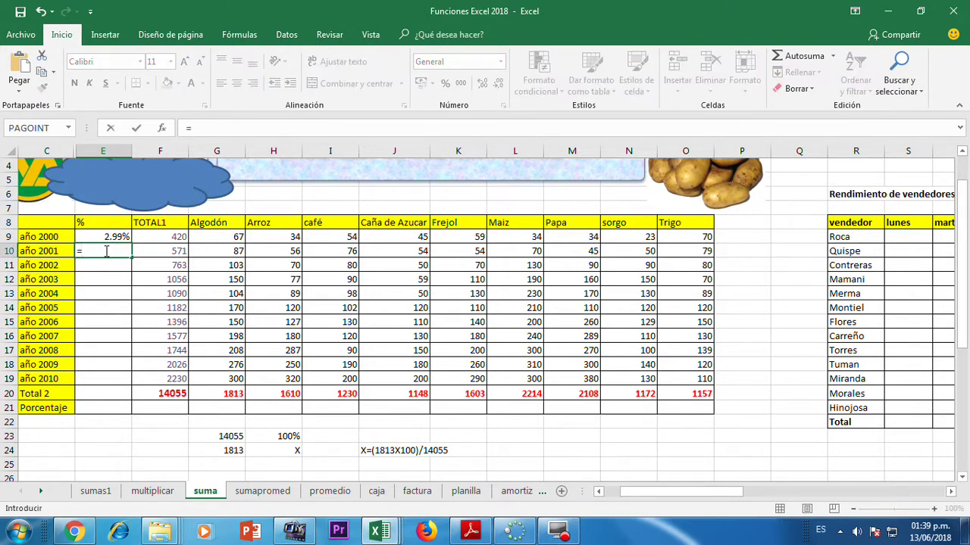
left_click(167, 251)
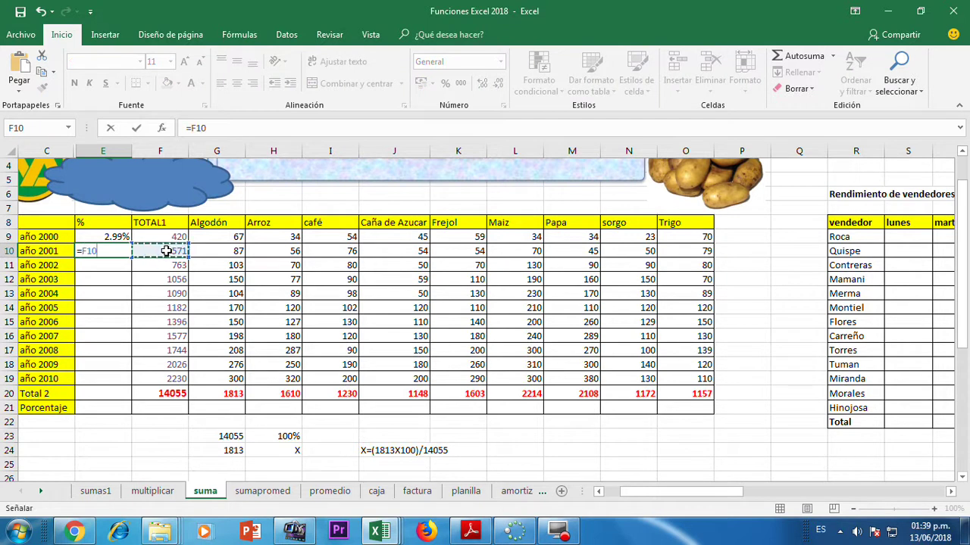
type("/")
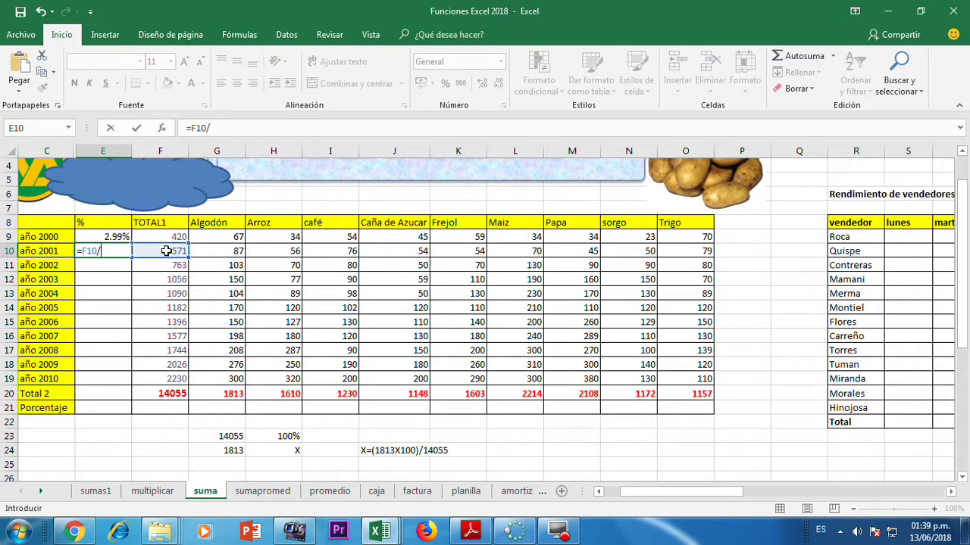
left_click(172, 393)
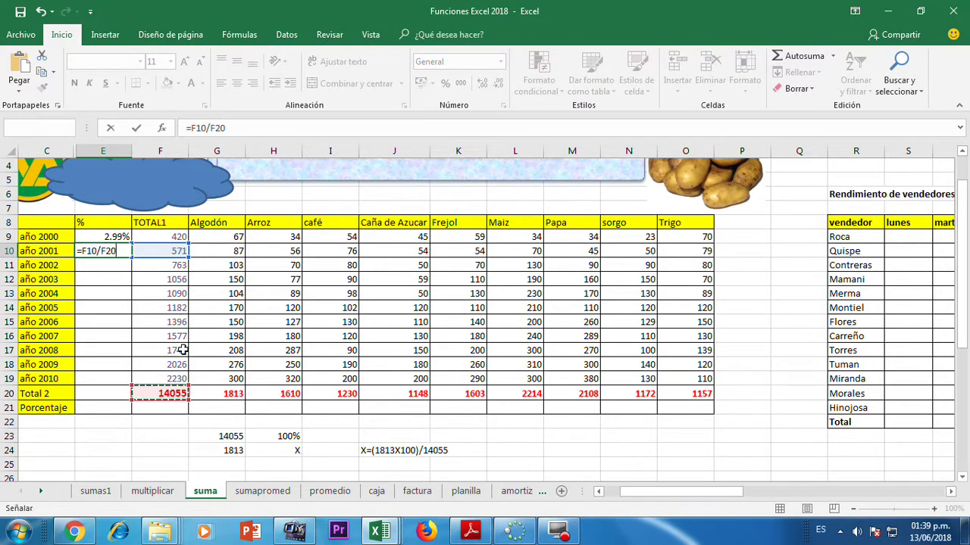
key("Return")
Format E10 as a percentage with two decimals and fill its formula down the % column to E19.
left_click(111, 251)
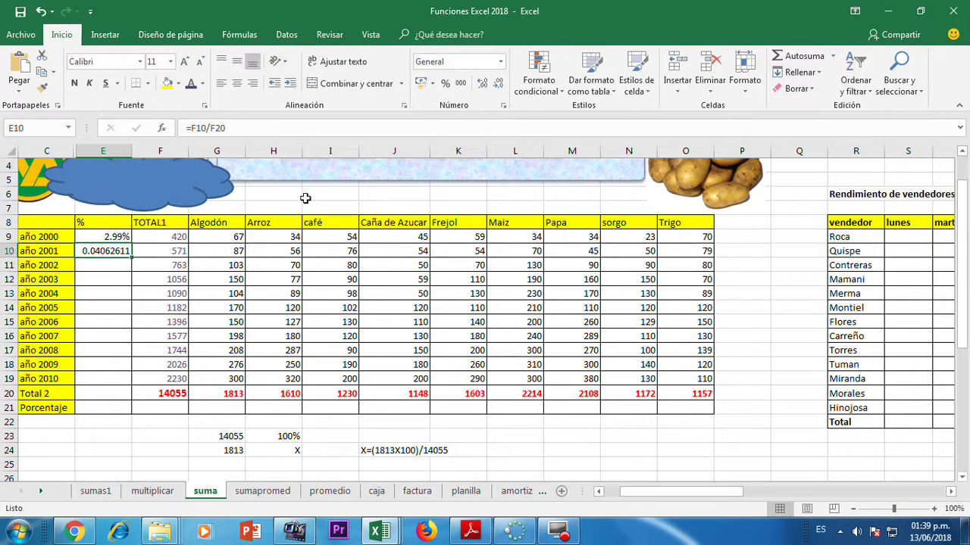
left_click(445, 85)
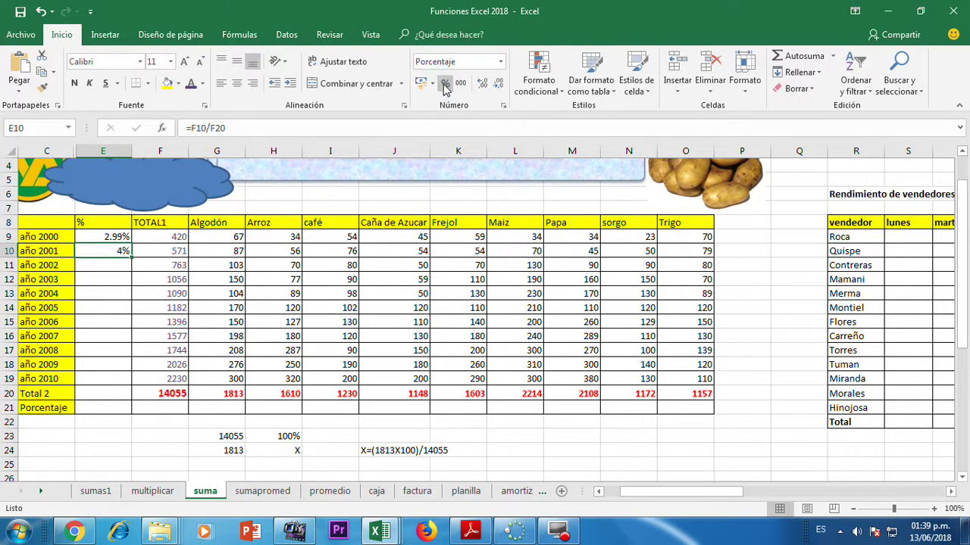
left_click(482, 83)
left_click(482, 83)
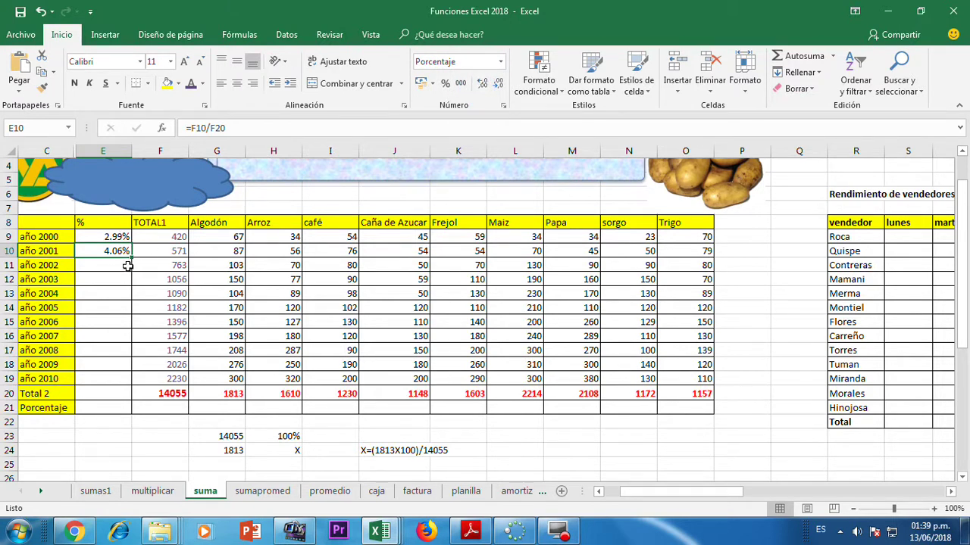
left_click_drag(132, 258, 133, 389)
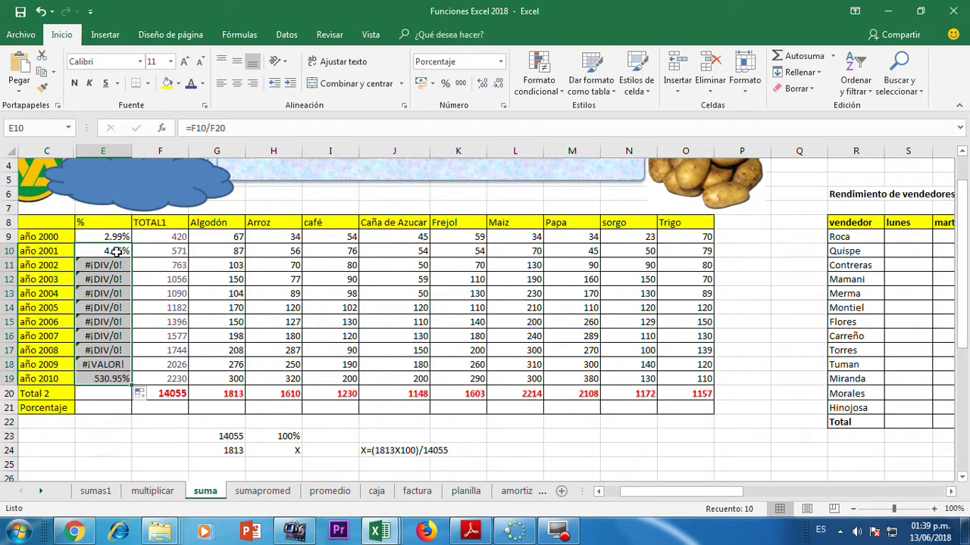
Inspect the cell references in the % column formulas from E9 to E15, comparing their divisors with the grand total in F20.
left_click(115, 252)
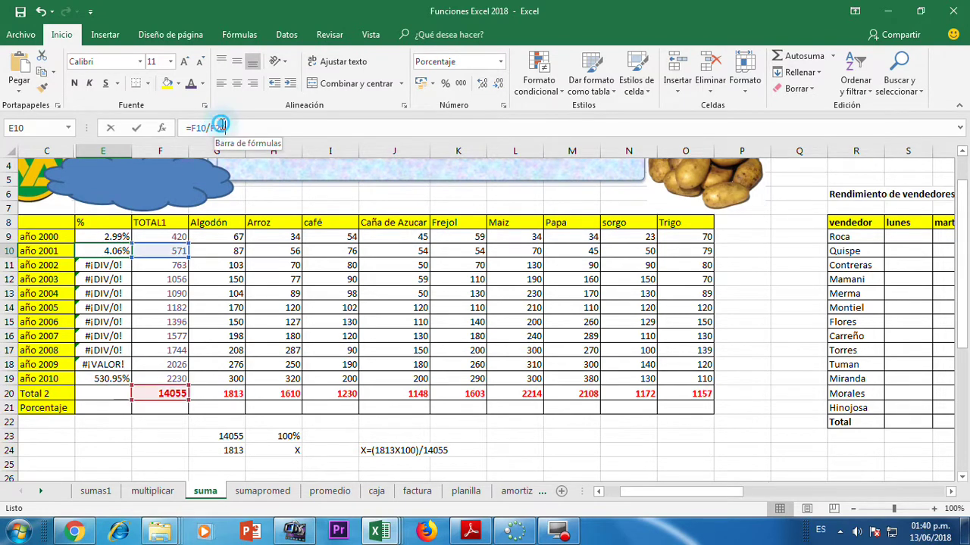
left_click(222, 127)
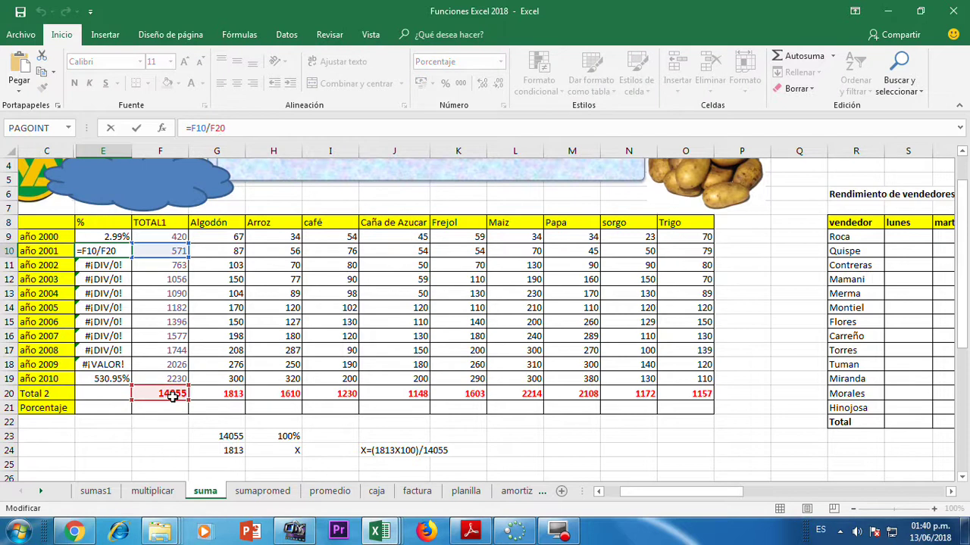
key("Escape")
left_click(119, 267)
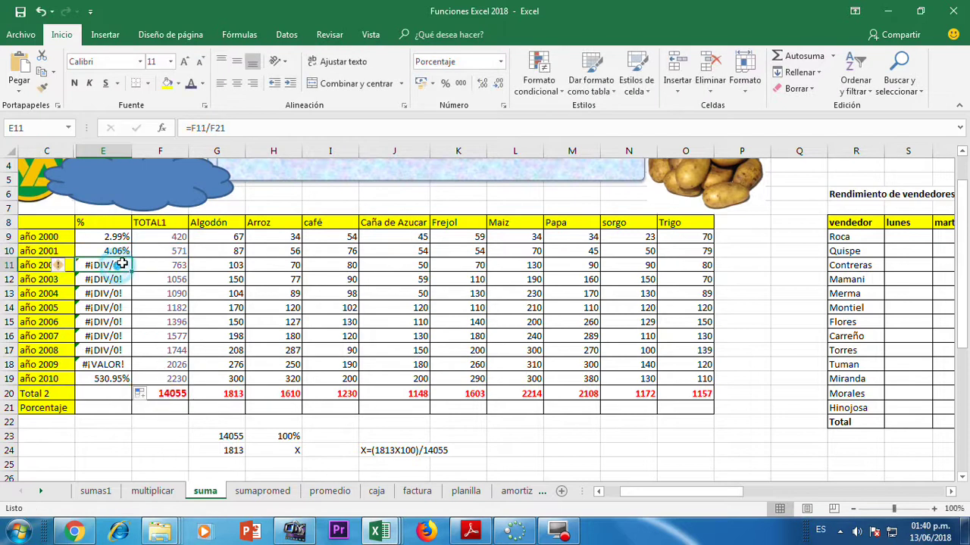
left_click(214, 128)
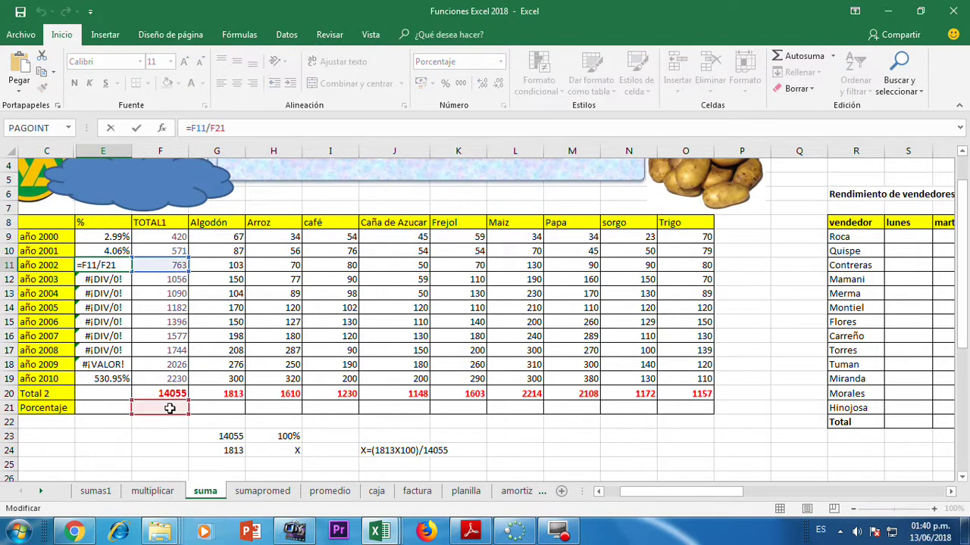
key("Escape")
left_click(121, 280)
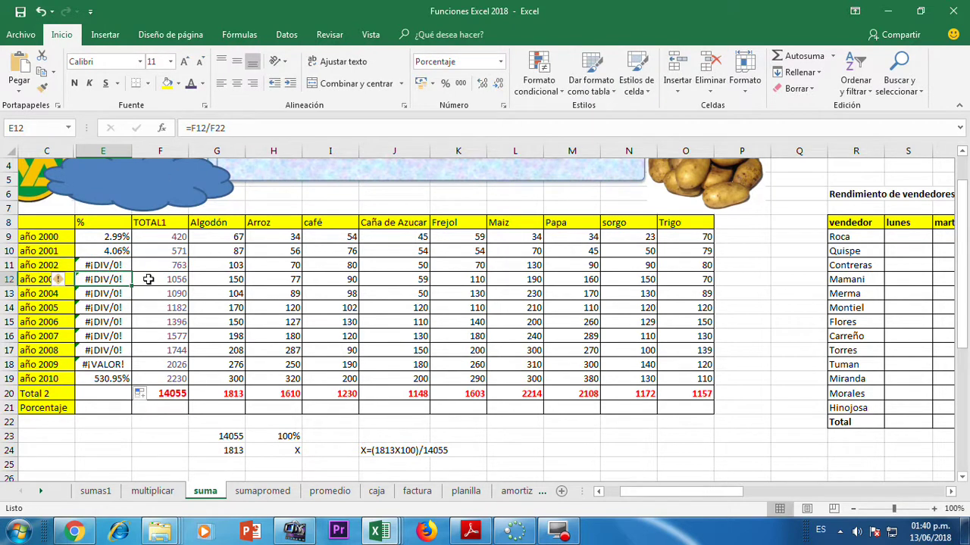
left_click(124, 293)
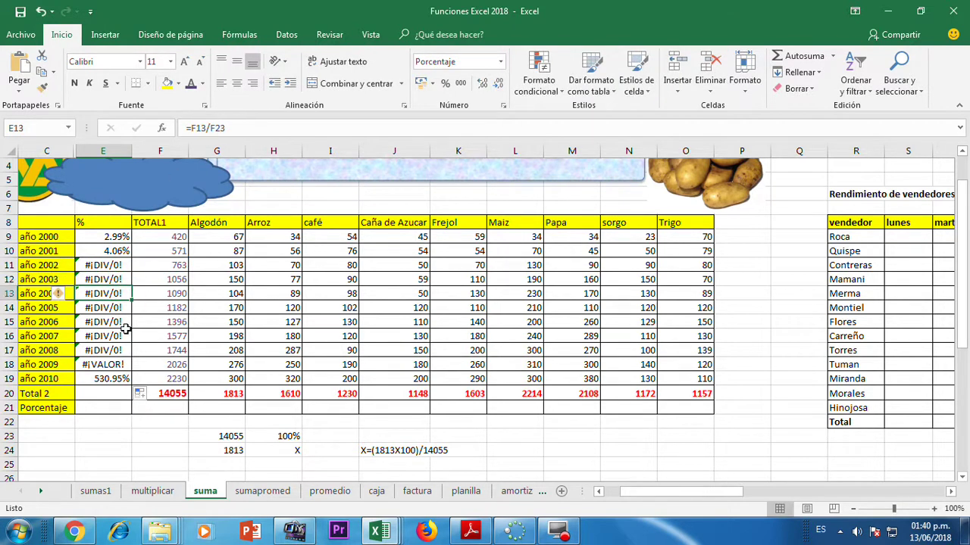
left_click(122, 323)
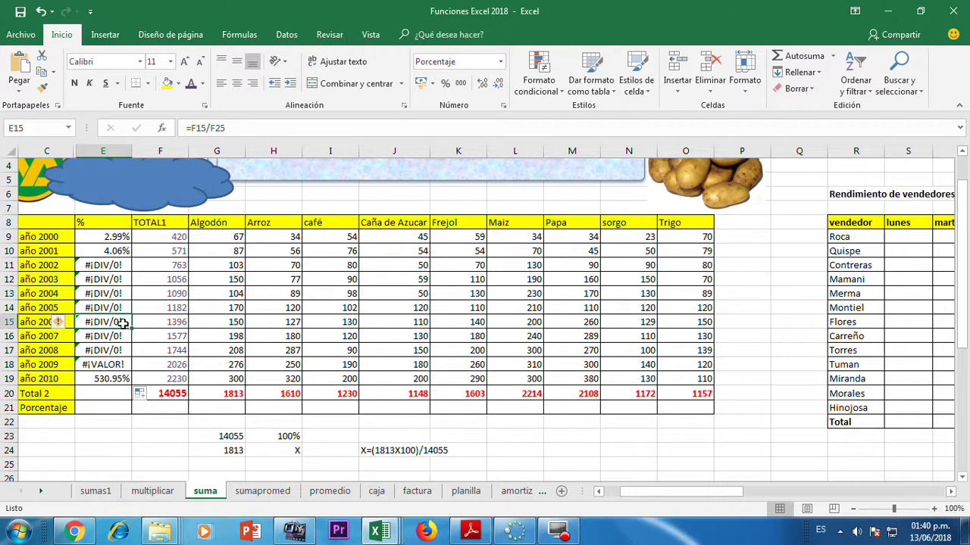
left_click(173, 394)
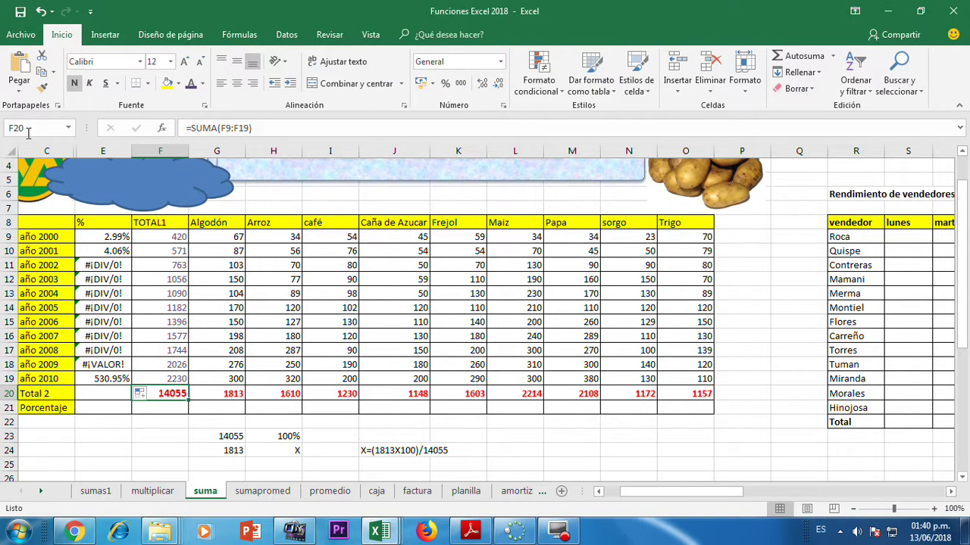
left_click(115, 236)
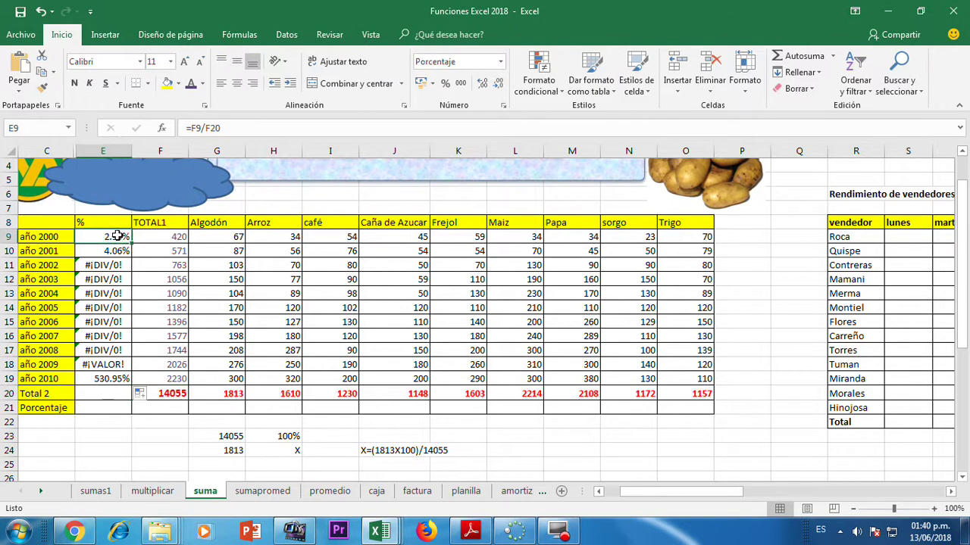
Make the divisor absolute in E9 so the formula reads =F9/$F$20, and fill it down the % column to E19.
left_click(208, 126)
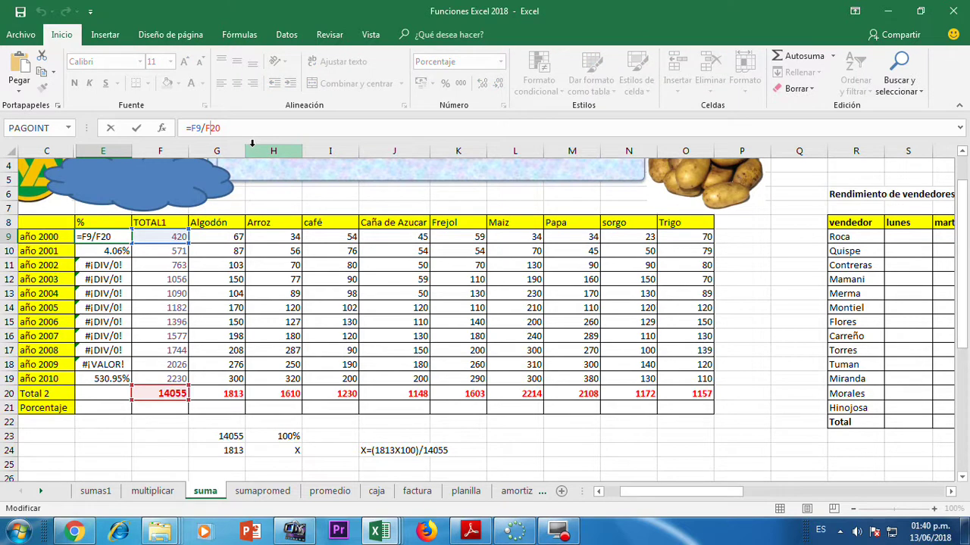
key("F4")
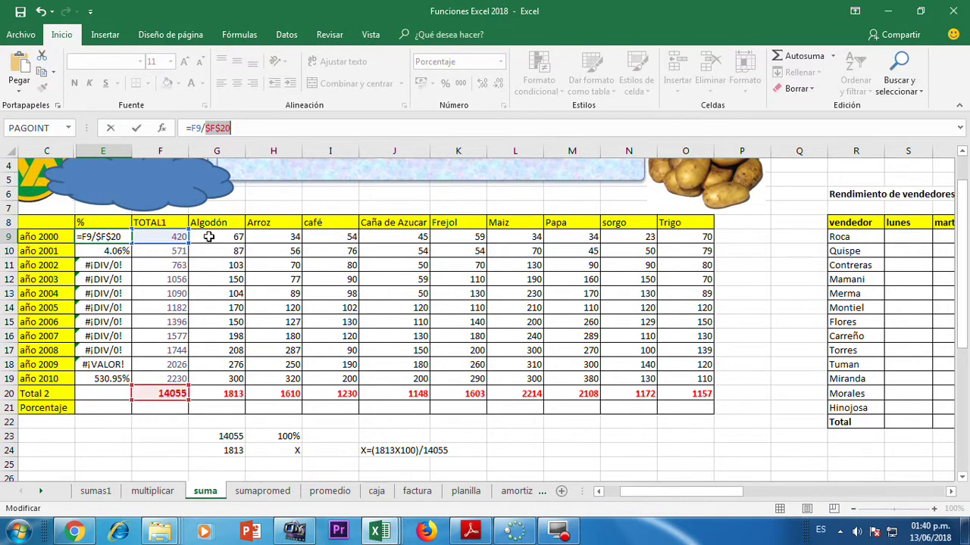
left_click(209, 128)
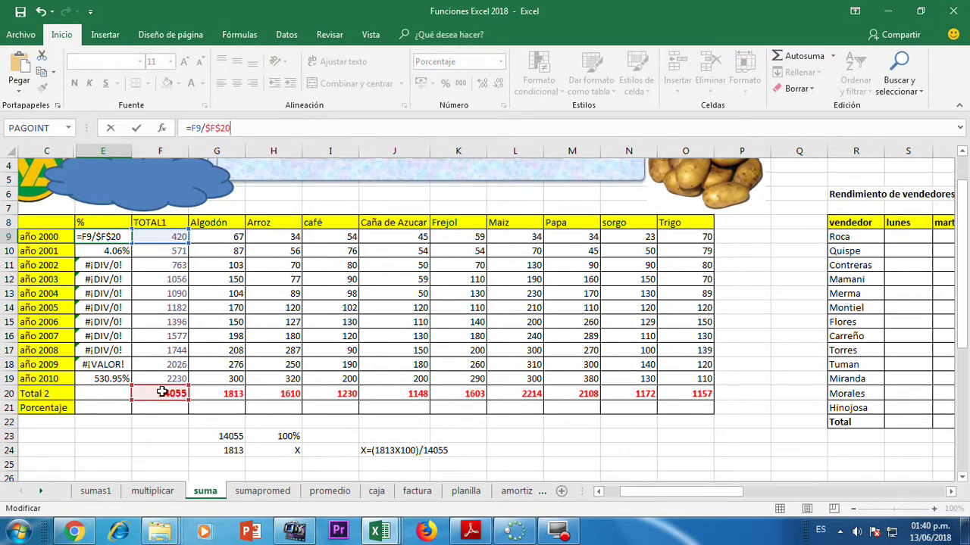
key("Return")
left_click(123, 237)
left_click_drag(131, 243, 131, 384)
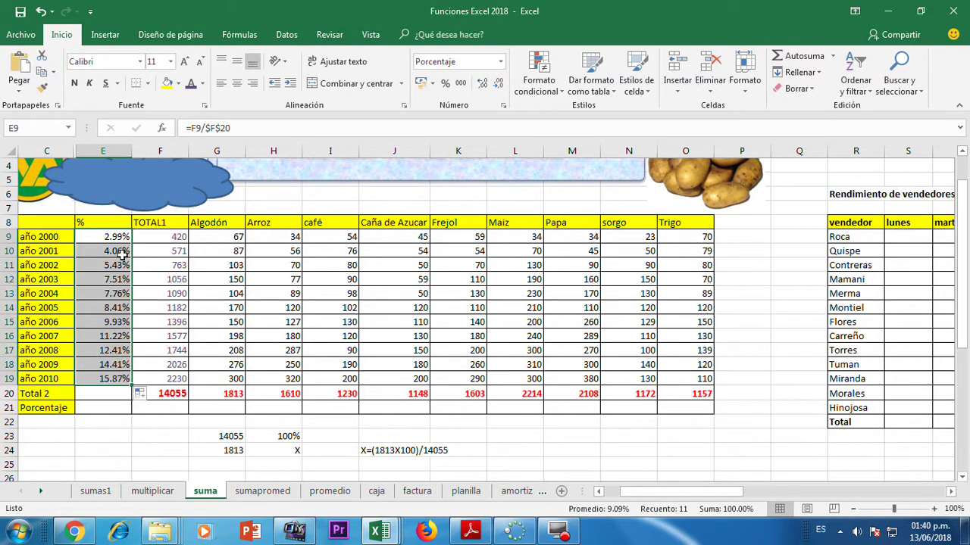
Total the yearly percentages in cell E20 with =SUMA(E9:E19).
left_click(120, 394)
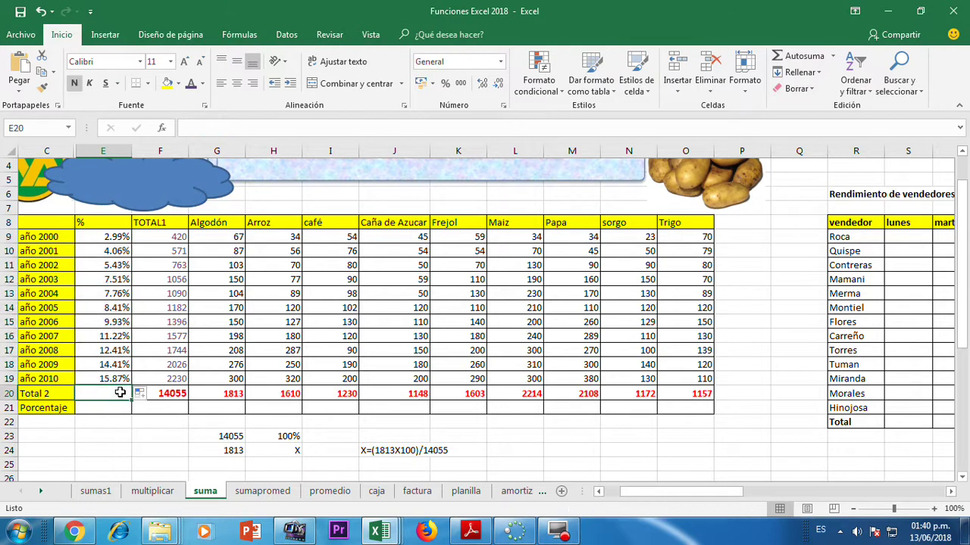
left_click(804, 59)
left_click_drag(117, 237, 119, 378)
key("Return")
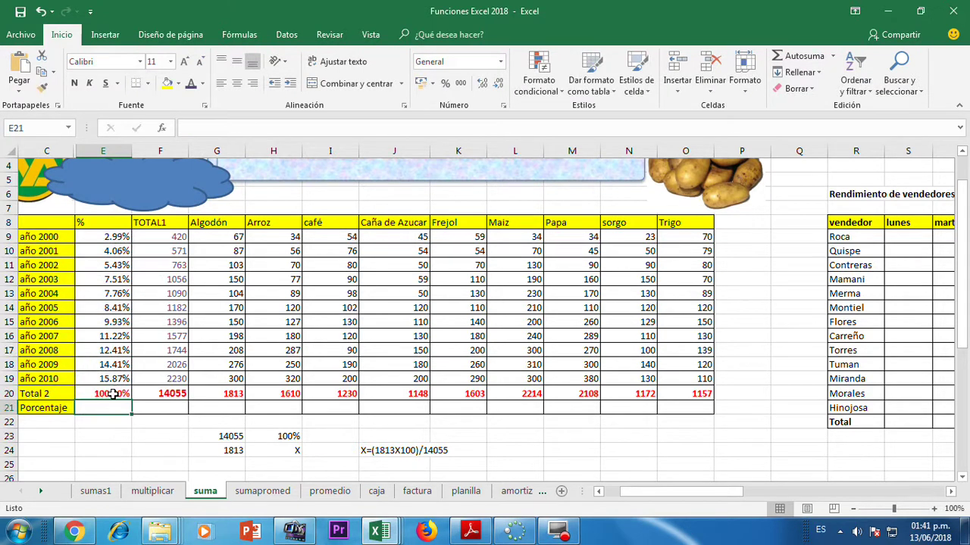
Review the Total 2 cells E20 and F20 against the yearly values in the % and TOTAL1 columns.
left_click(114, 392)
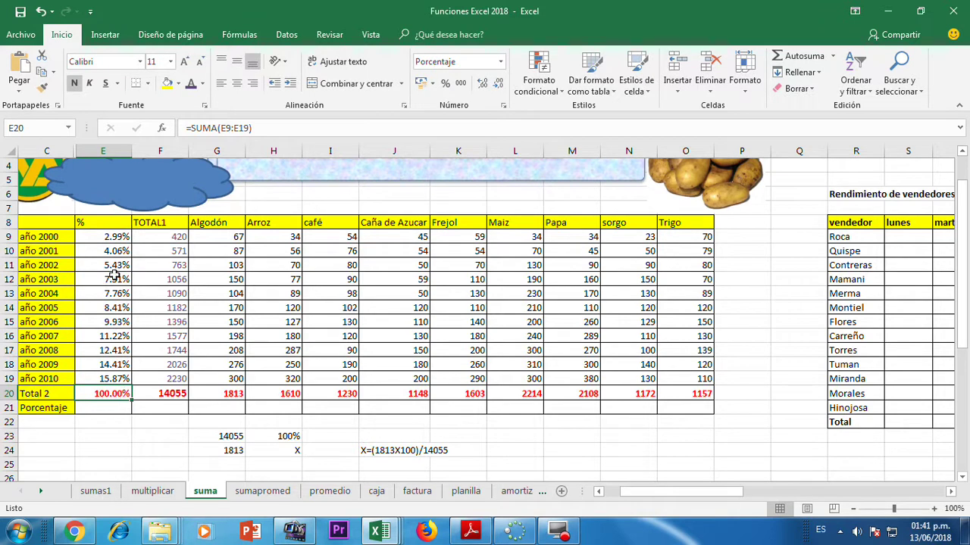
left_click(174, 393)
left_click_drag(171, 379, 181, 239)
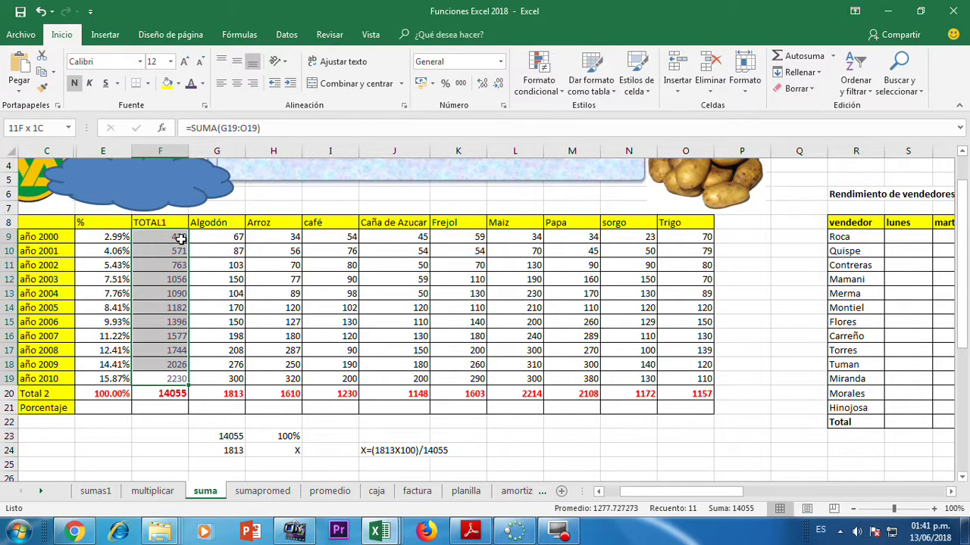
left_click(168, 394)
left_click_drag(119, 238, 123, 380)
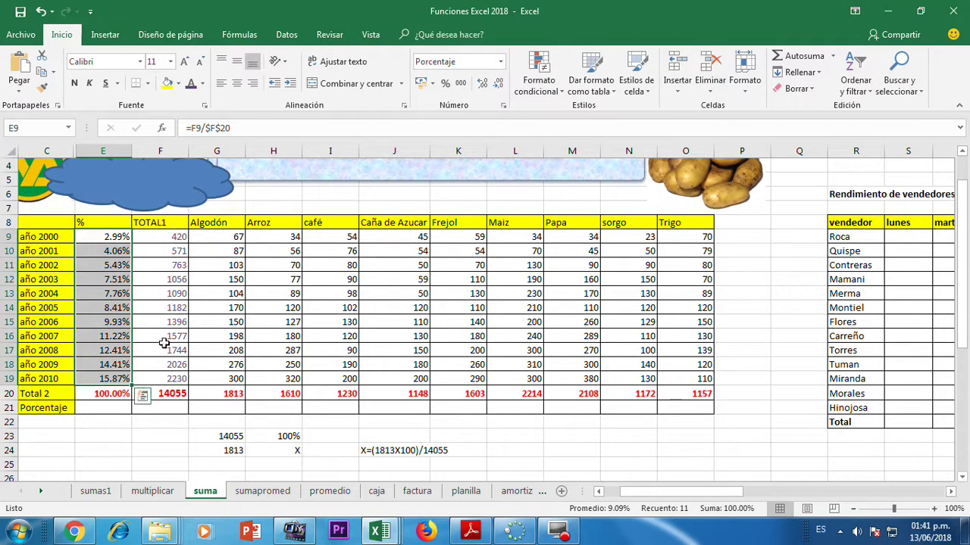
left_click(110, 394)
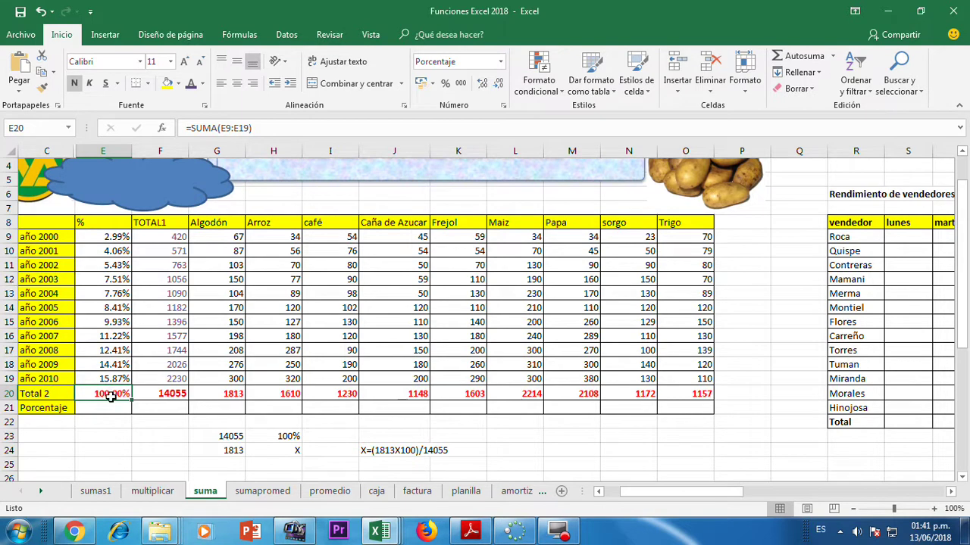
Enter =G20/$F$20 in cell G21 to calculate Algodón's share of the grand total.
left_click(231, 407)
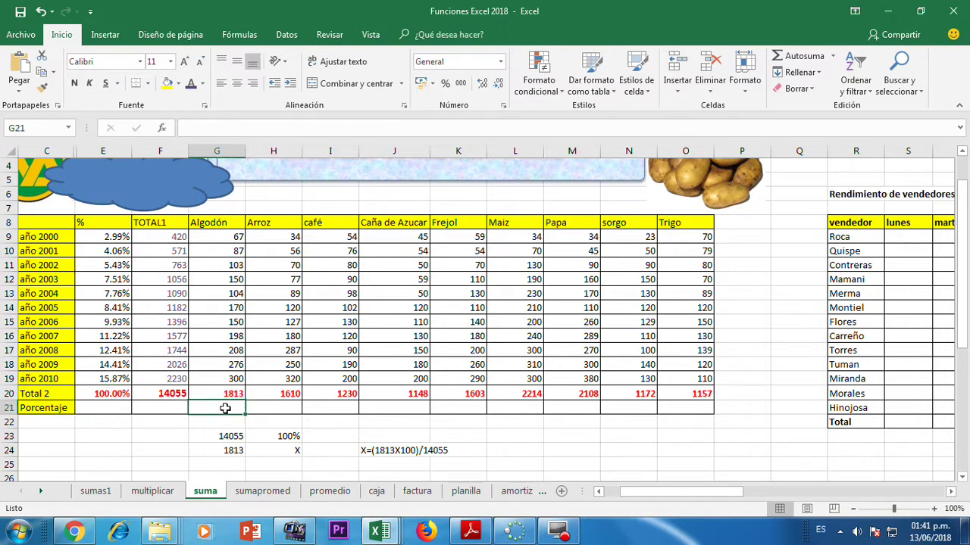
type("=")
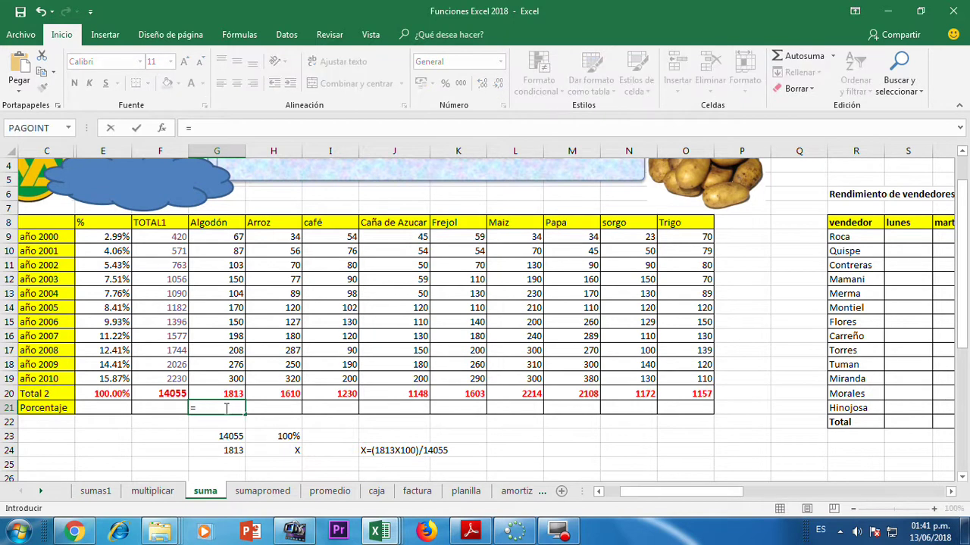
left_click(227, 391)
type("/")
left_click(167, 393)
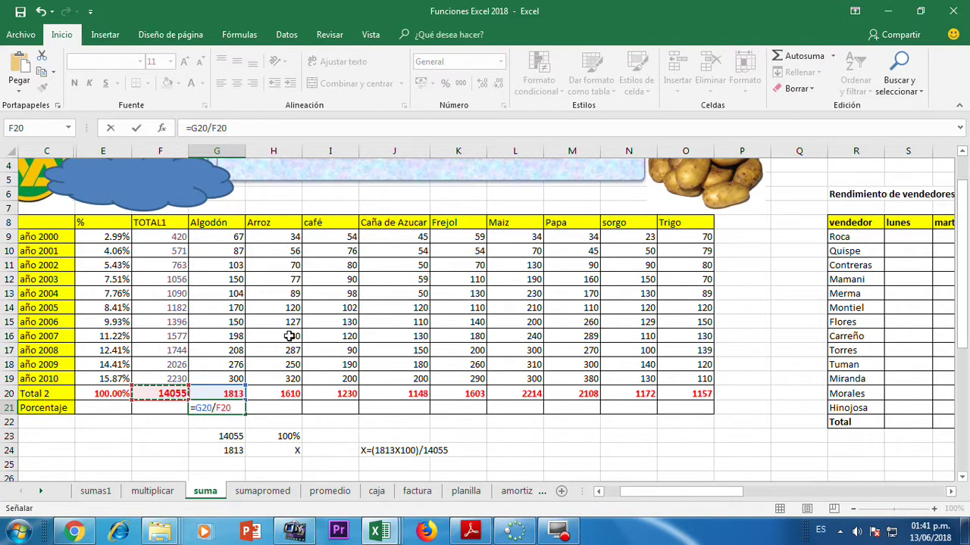
left_click(225, 409)
key("F4")
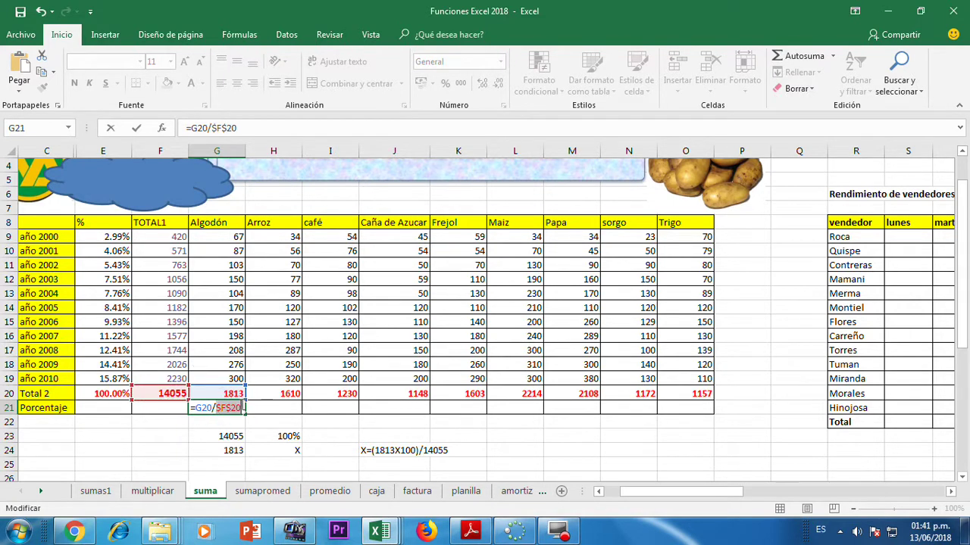
key("Return")
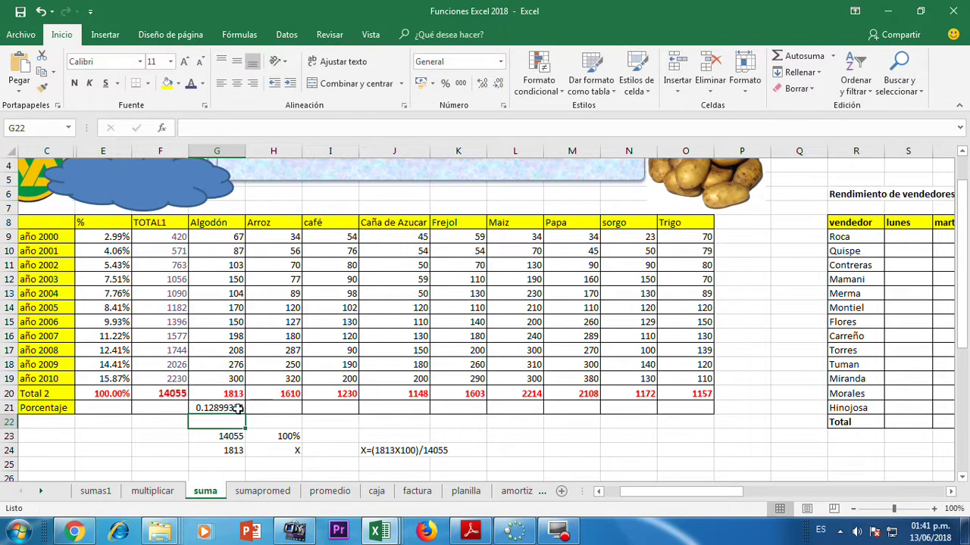
Fill the G21 formula across the Porcentaje row to O21 and format the row as percentages with two decimals.
left_click(238, 409)
left_click_drag(246, 415, 688, 407)
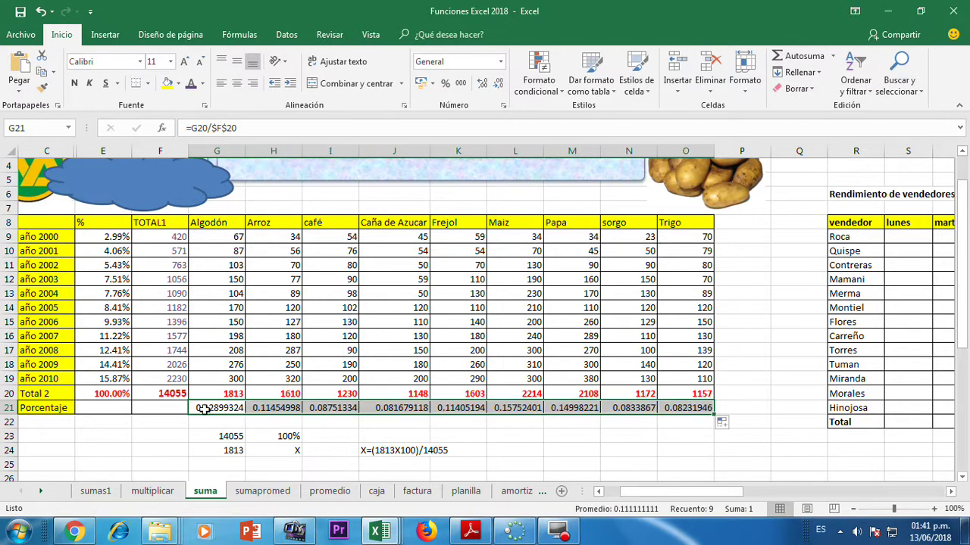
left_click(446, 85)
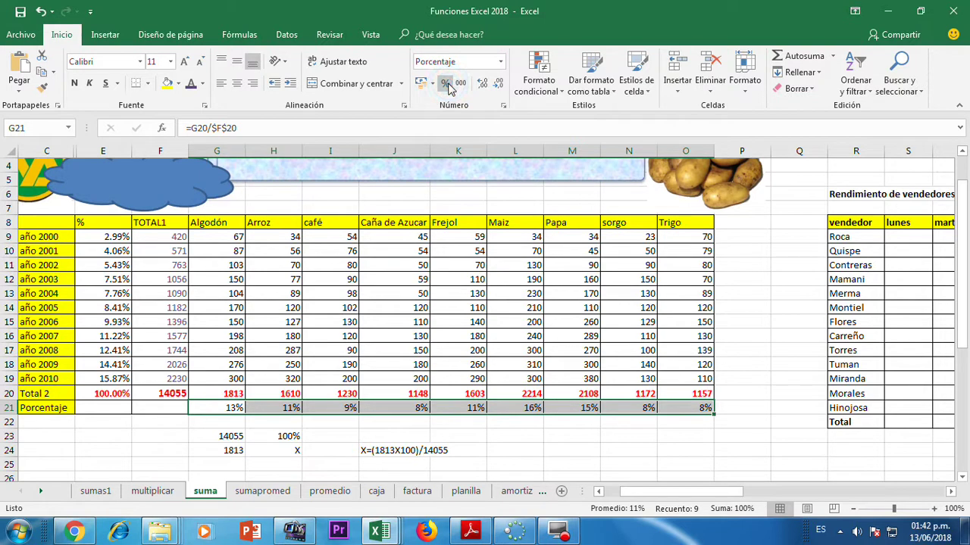
left_click(482, 83)
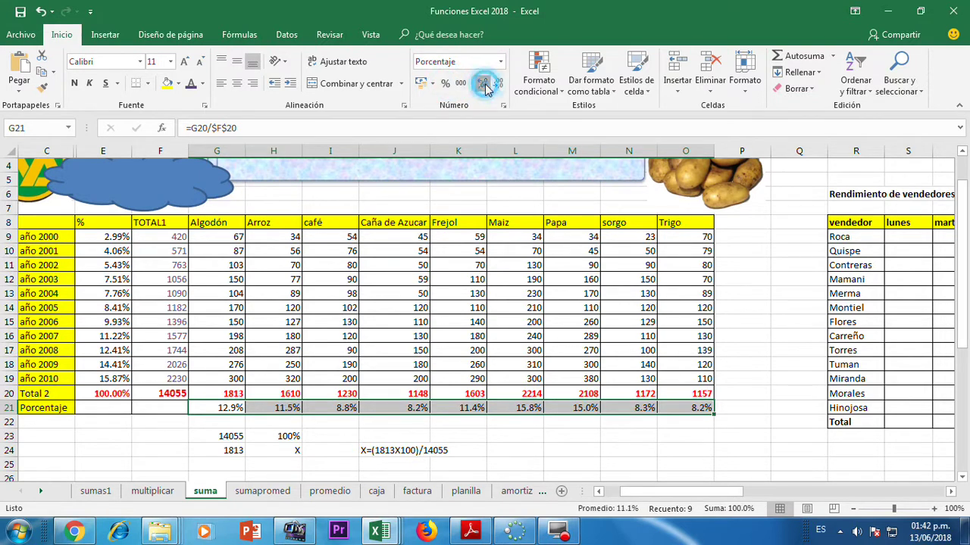
left_click(482, 83)
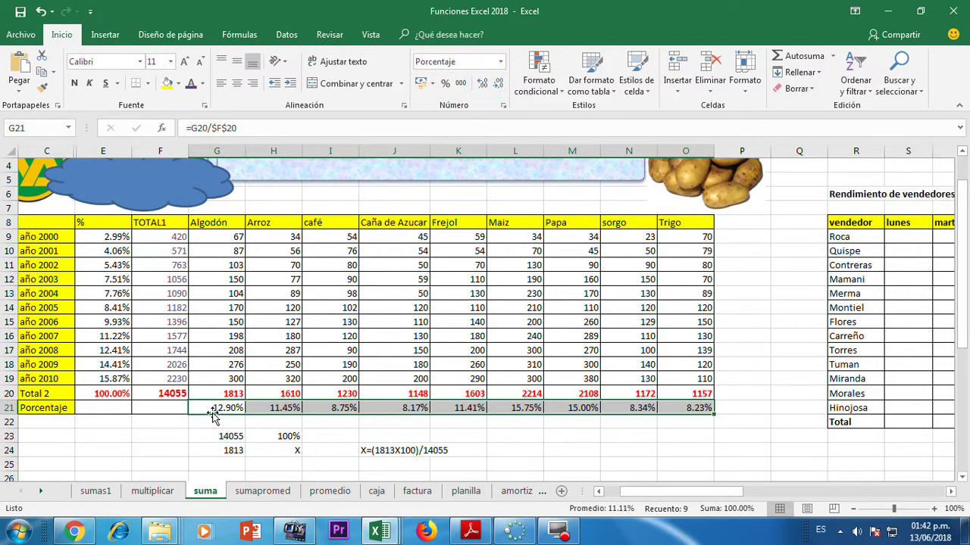
Total the crop percentages in cell E21 with =SUMA(G21:O21).
left_click(175, 410)
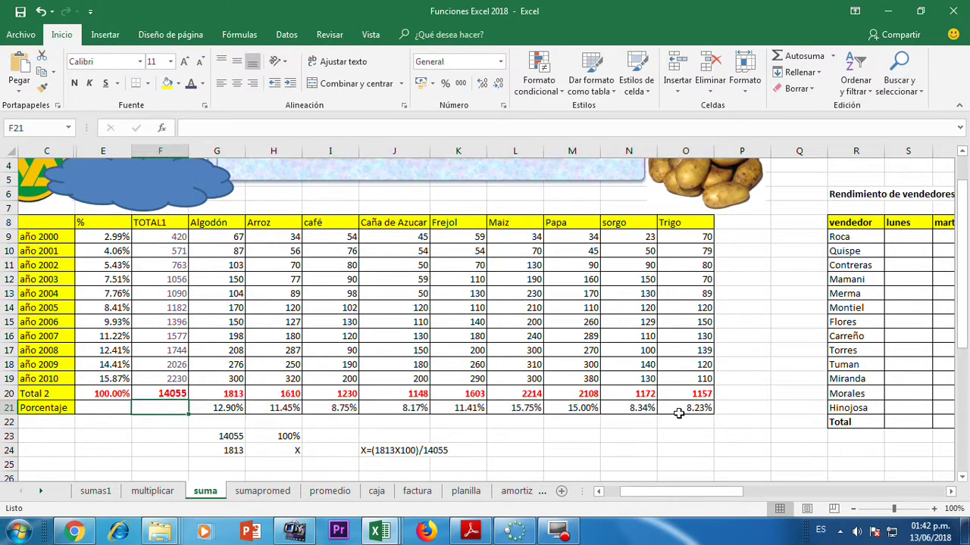
left_click(114, 408)
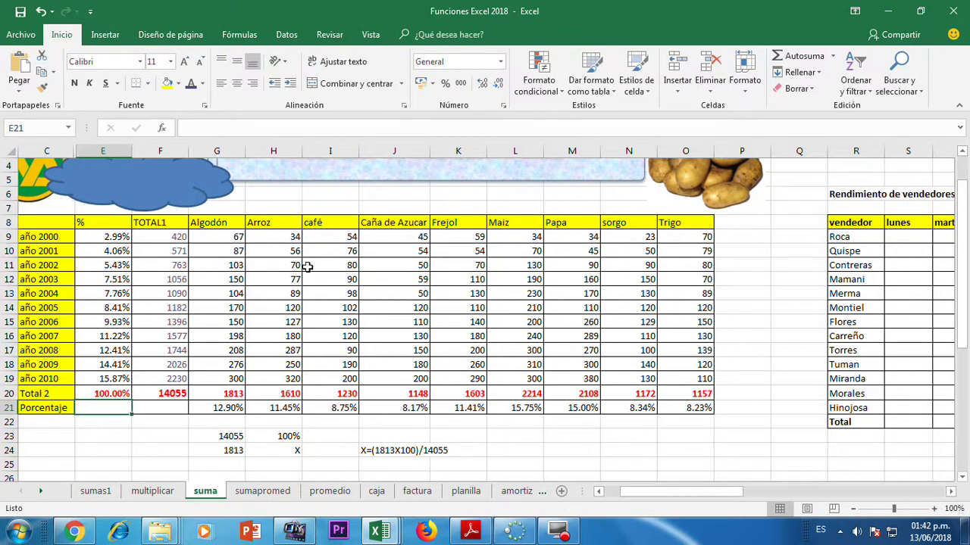
left_click(796, 57)
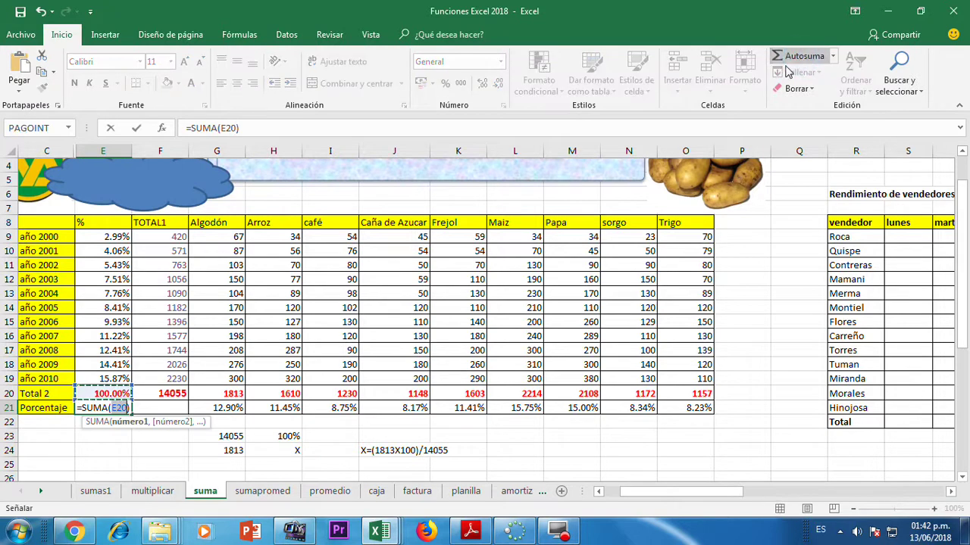
left_click_drag(686, 407, 217, 408)
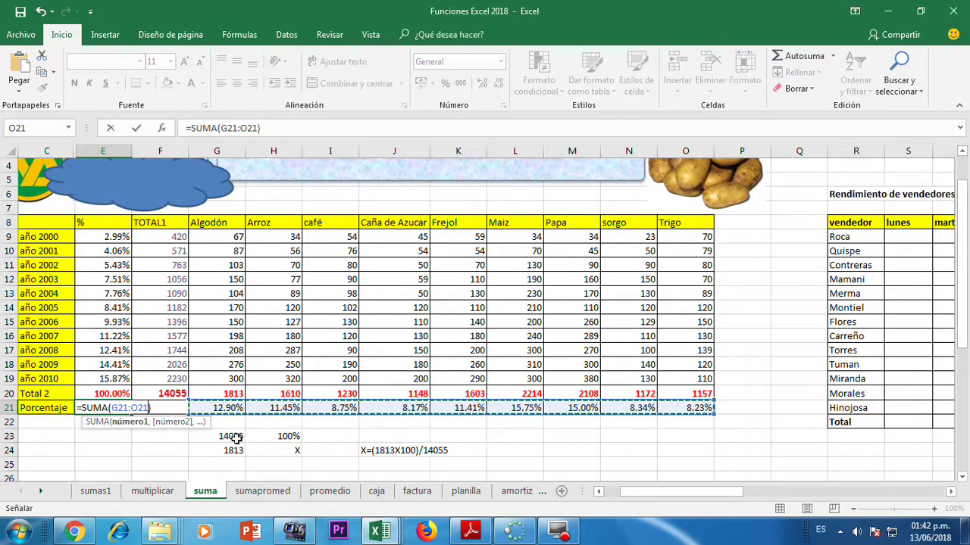
key("Return")
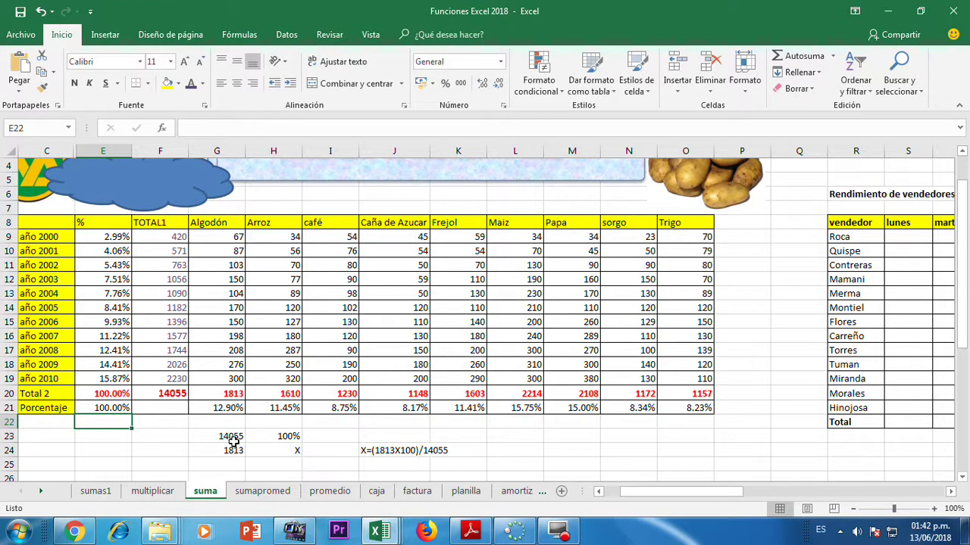
left_click(102, 409)
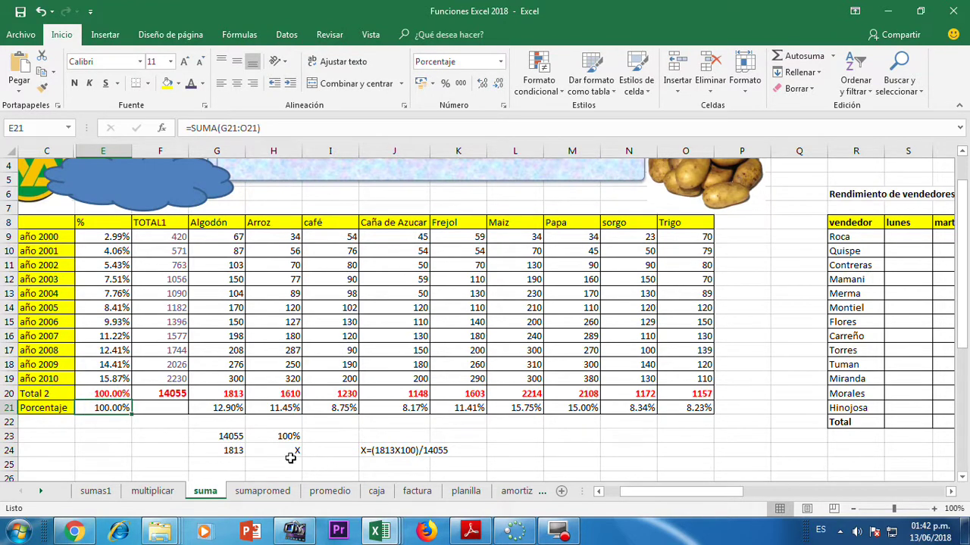
On the sumapromed sheet, clear the Suma and both promedio columns in H8:J16 and delete the chart below the table.
left_click(261, 491)
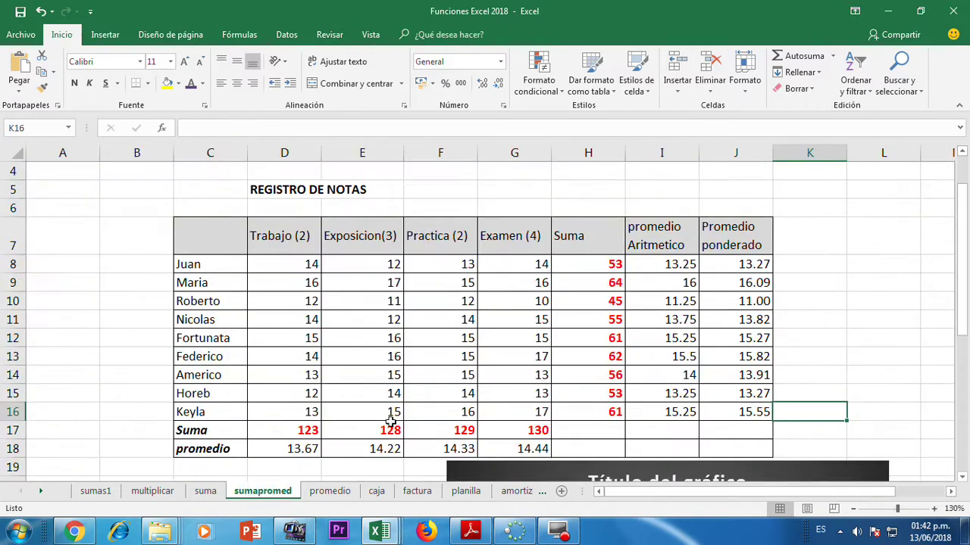
scroll(413, 416, "down", 1)
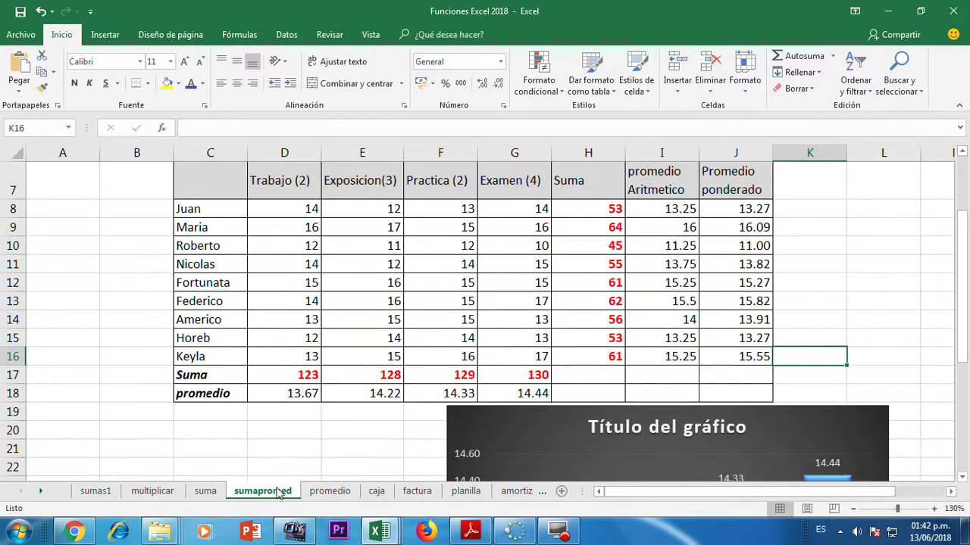
left_click_drag(604, 207, 725, 359)
key("Delete")
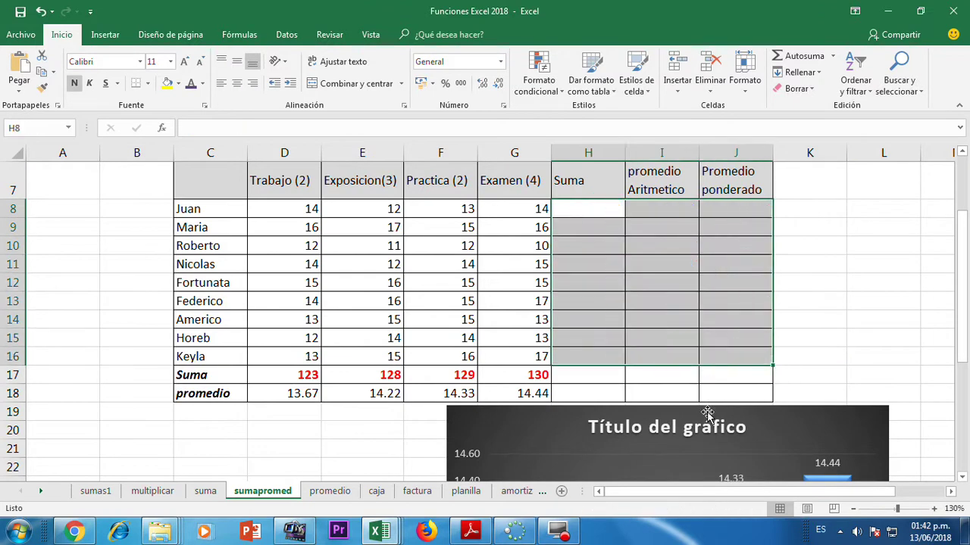
left_click(694, 409)
key("Delete")
scroll(530, 362, "up", 2)
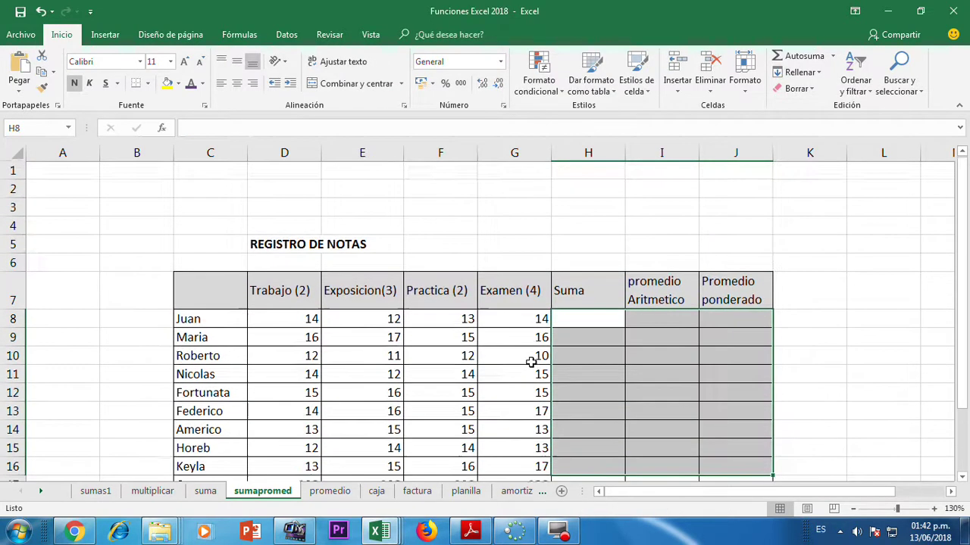
Enter =SUMA(D8:G8) in cell H8 and fill it down the Suma column to H16.
left_click(586, 323)
scroll(588, 324, "down", 1)
scroll(588, 323, "down", 1)
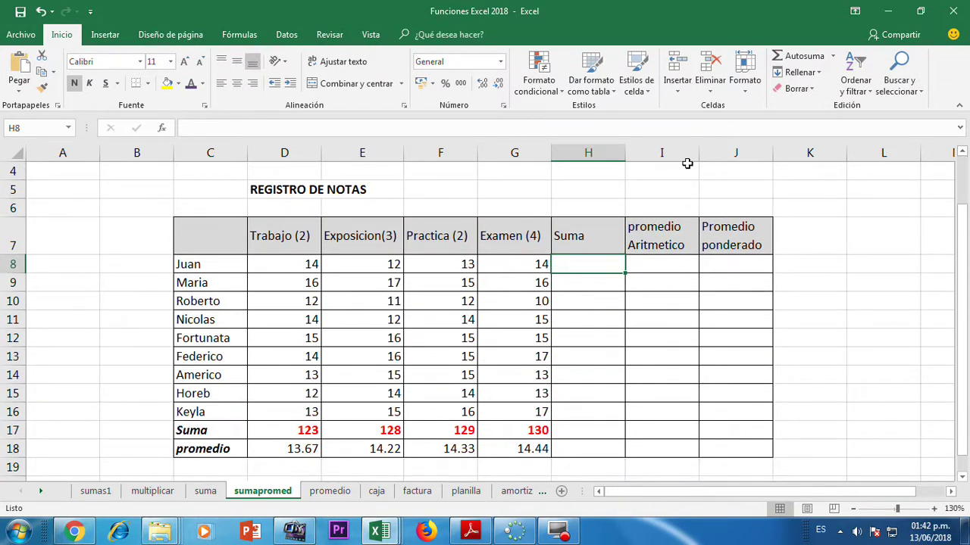
left_click(808, 58)
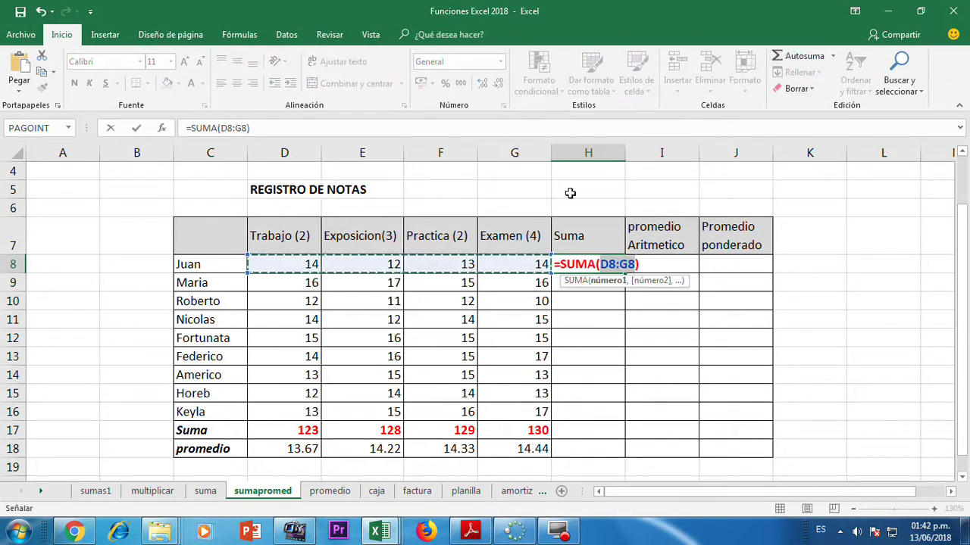
left_click_drag(327, 265, 507, 264)
key("Return")
left_click(580, 261)
left_click_drag(625, 275, 624, 419)
Clear the Suma and promedio row values under the four grade columns, and enter =SUMA(D8:D16) in cell D17.
left_click_drag(534, 430, 312, 459)
key("Delete")
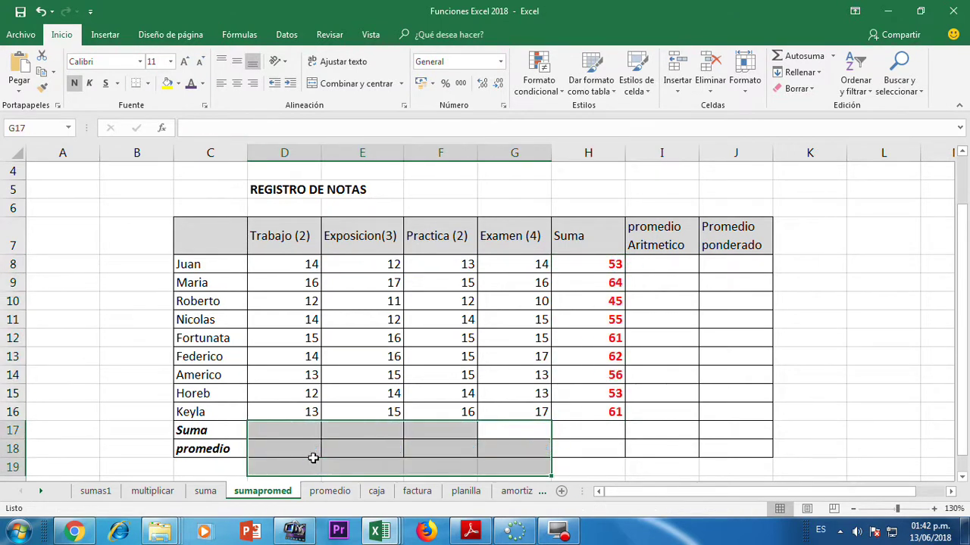
left_click(316, 429)
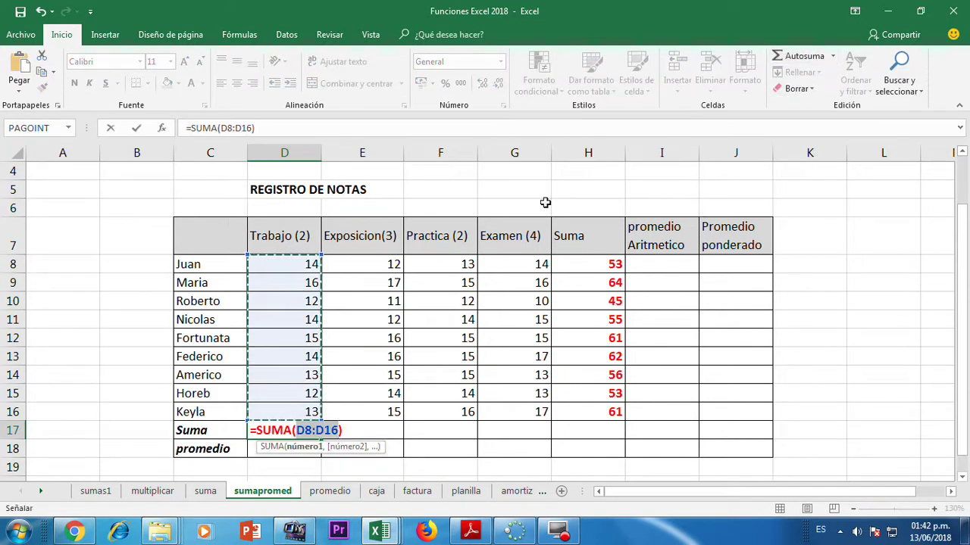
left_click(308, 264)
left_click_drag(306, 279, 312, 413)
key("Return")
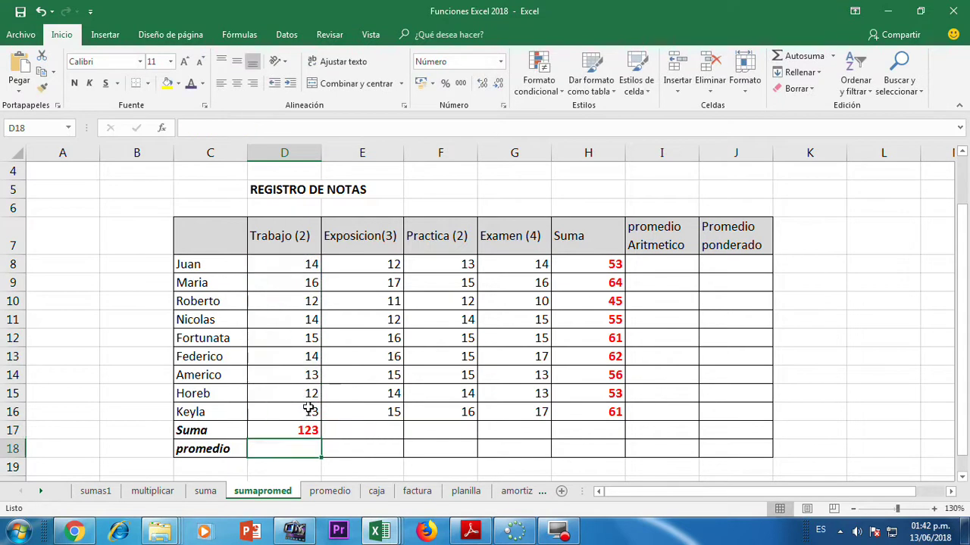
Fill the Suma formula from D17 across the row to H17.
left_click(307, 430)
left_click_drag(322, 439, 598, 431)
left_click(606, 431)
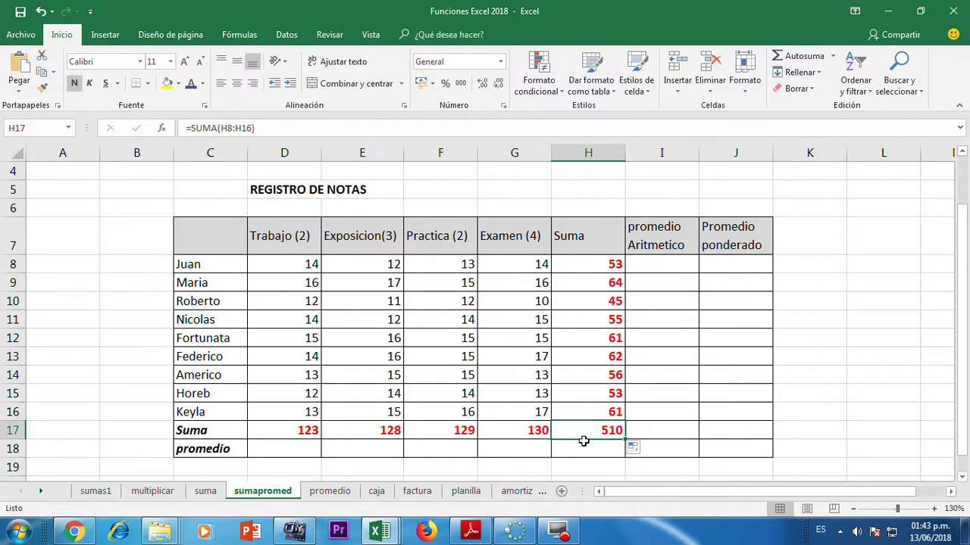
Clear the grand total from cell H17.
key("Delete")
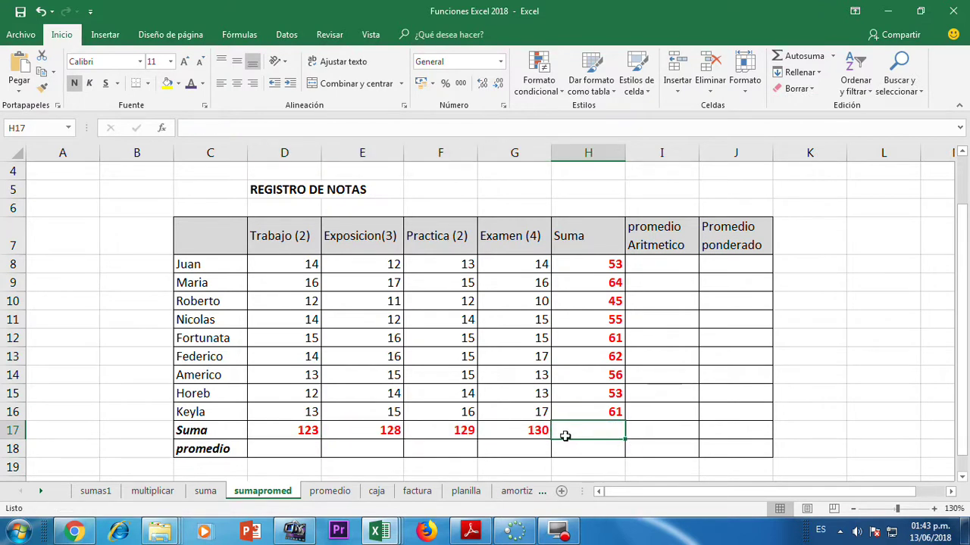
Enter =(D8+E8+F8+G8)/4 in cell I8 as the first student's arithmetic average.
left_click(636, 262)
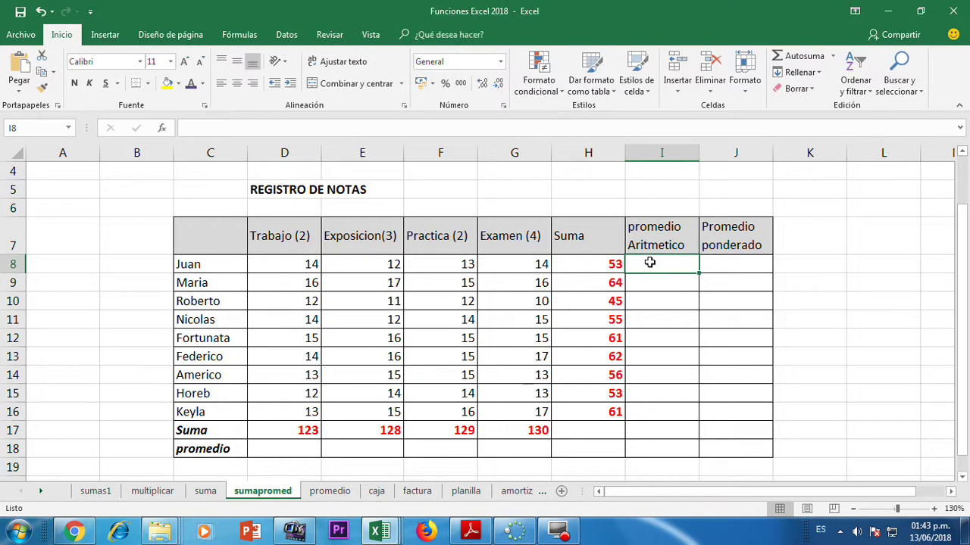
type("=")
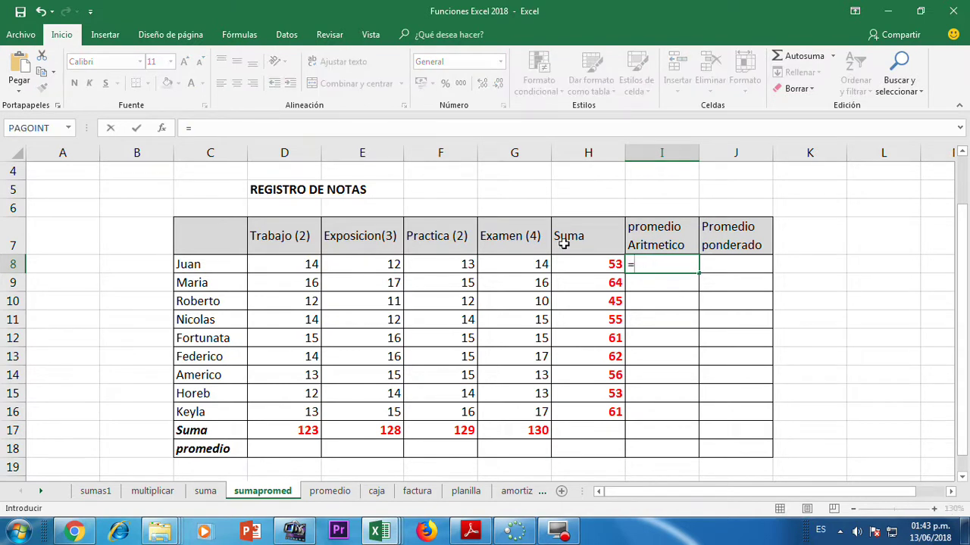
left_click(300, 264)
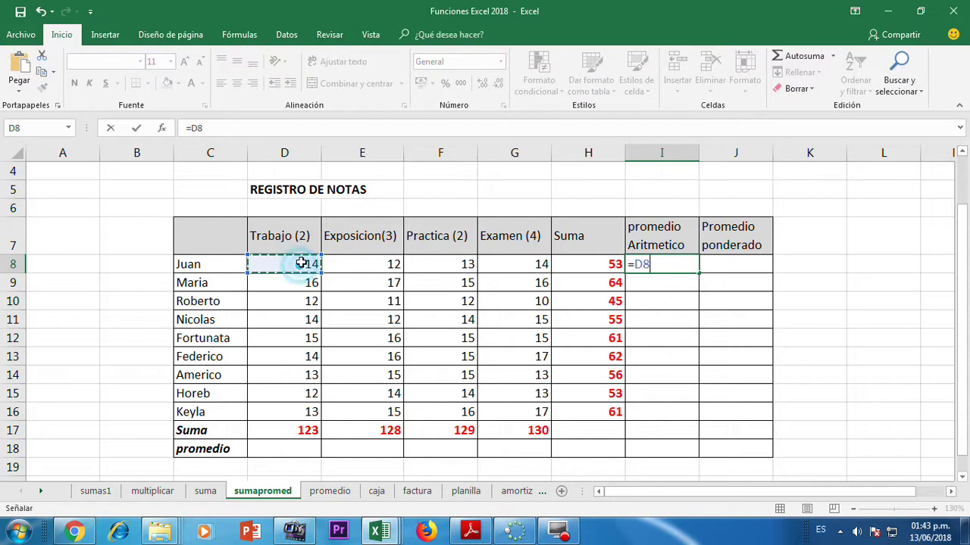
type("+")
left_click(382, 265)
type("+")
left_click(428, 265)
type("+")
left_click(491, 265)
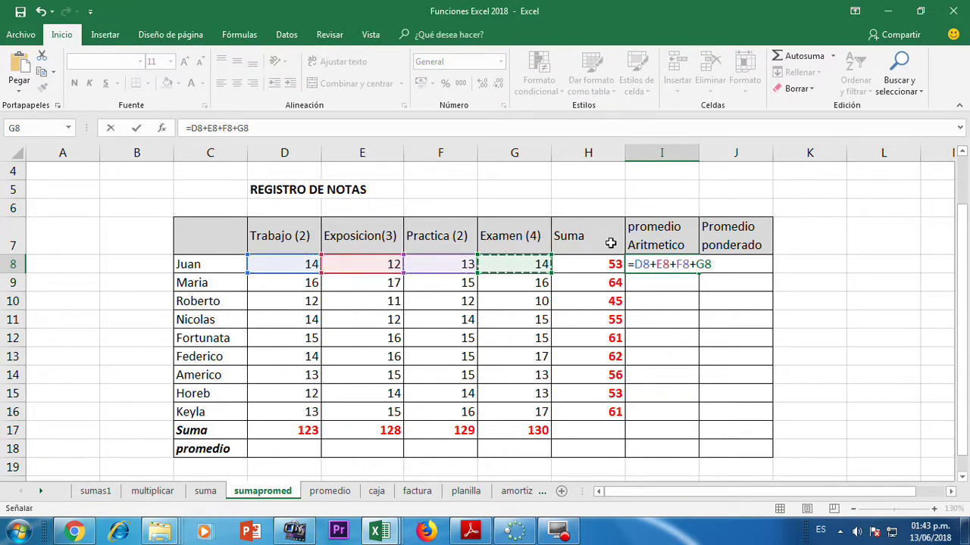
type(")")
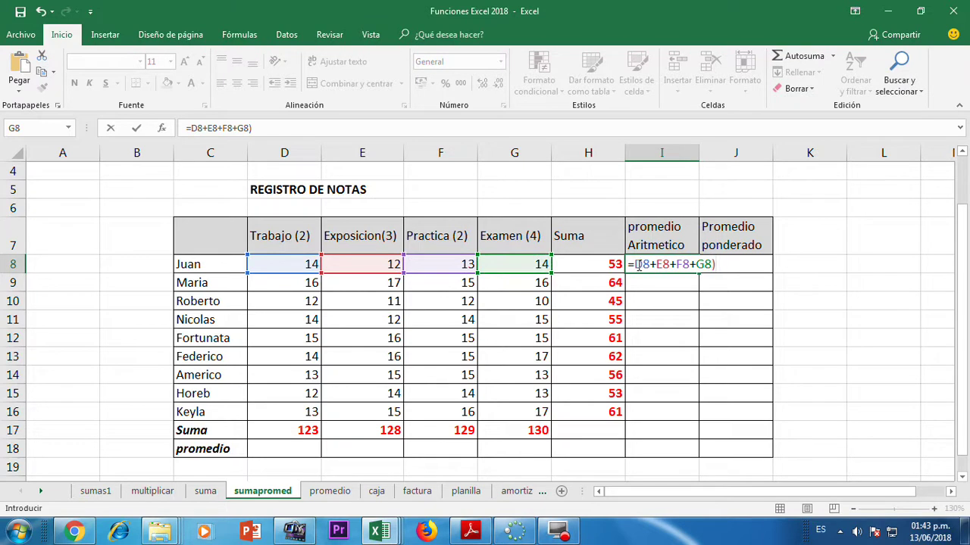
left_click(636, 264)
type("(")
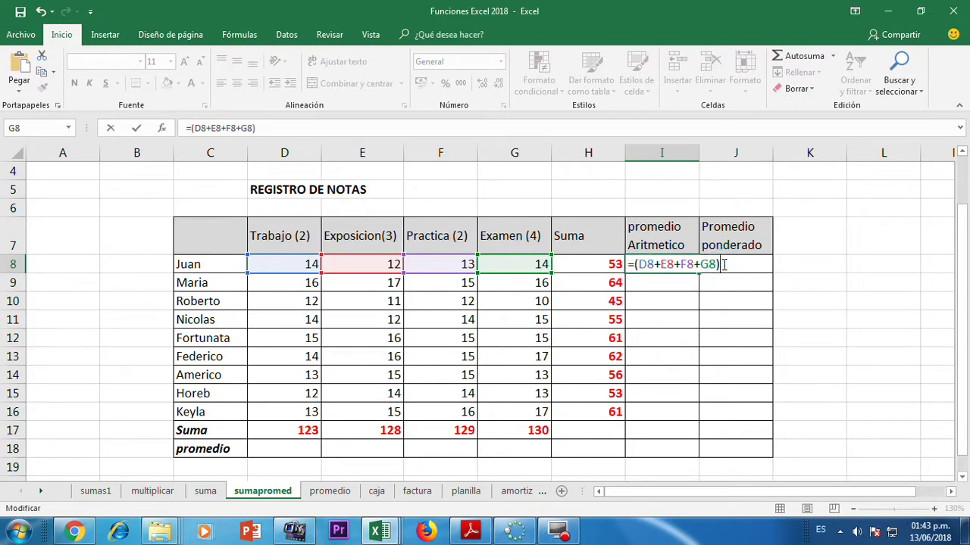
key("Return")
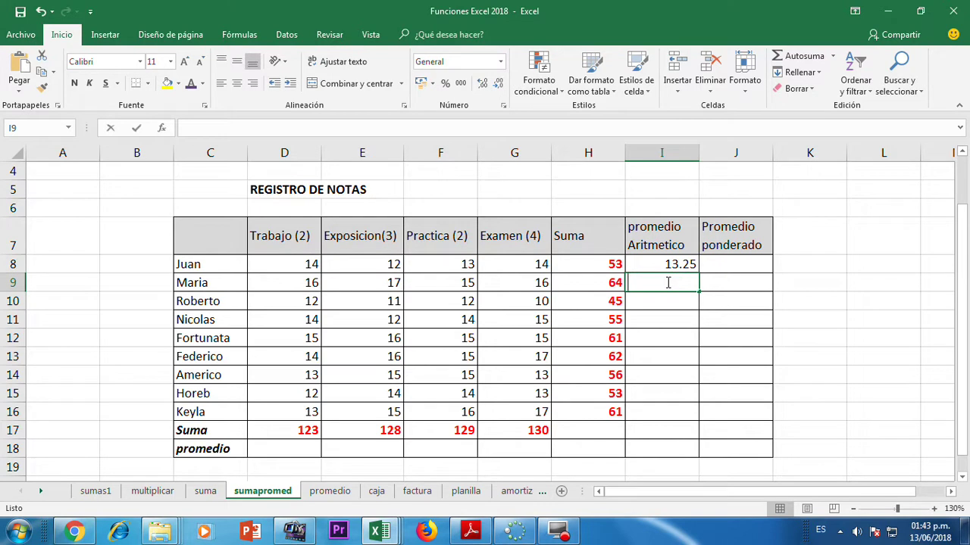
Enter =H9/4 in cell I9 to calculate the second student's average from the Suma column.
type("=")
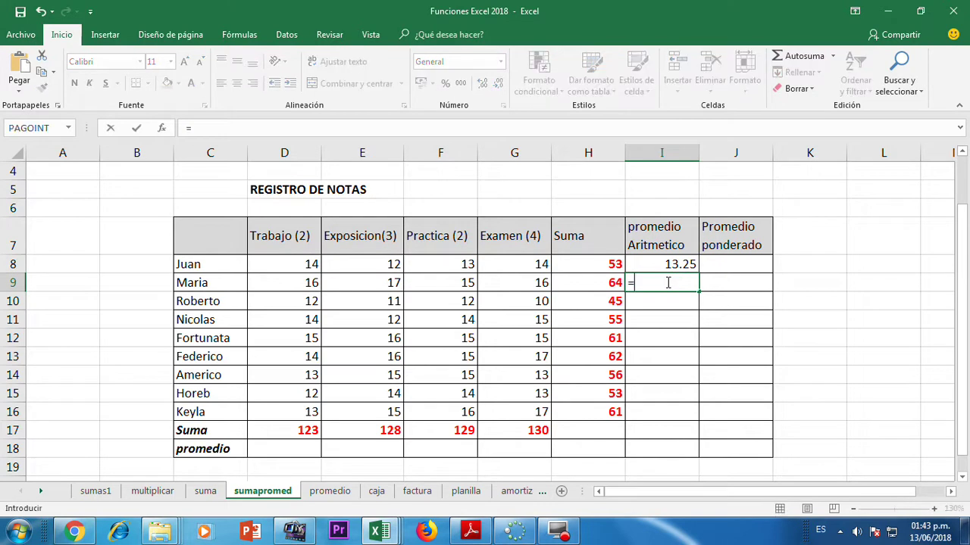
left_click(598, 282)
type("/4")
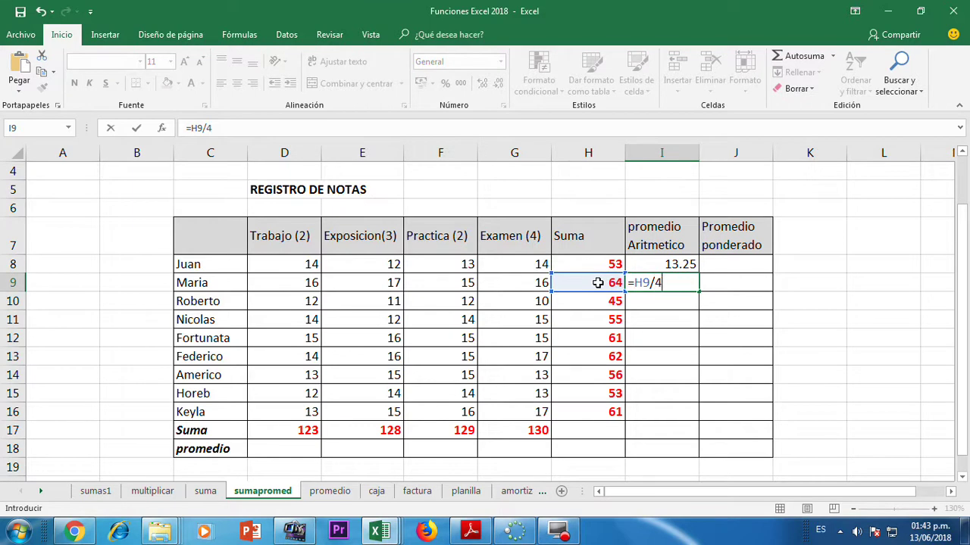
key("Return")
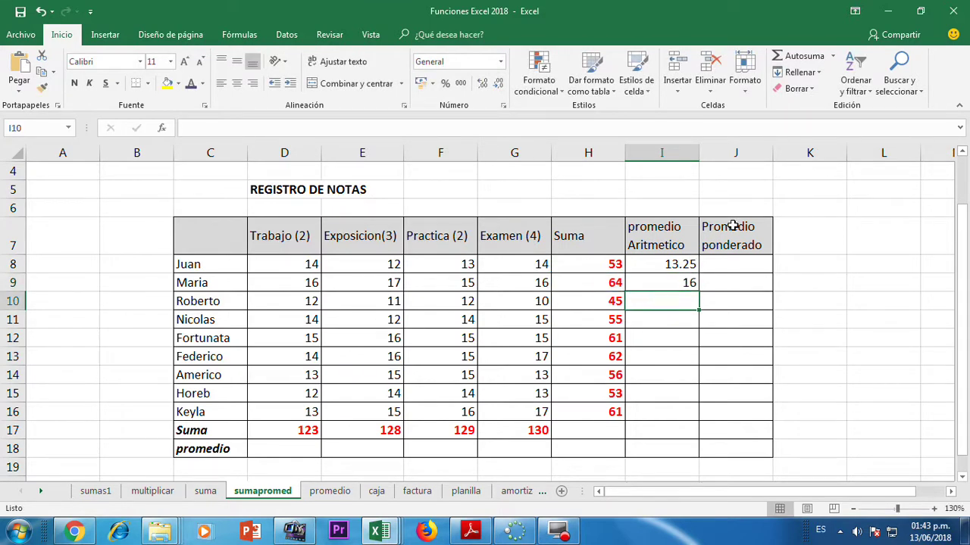
Insert the Promedio function in cell I10 over the third student's four grades, D10:G10.
left_click(833, 57)
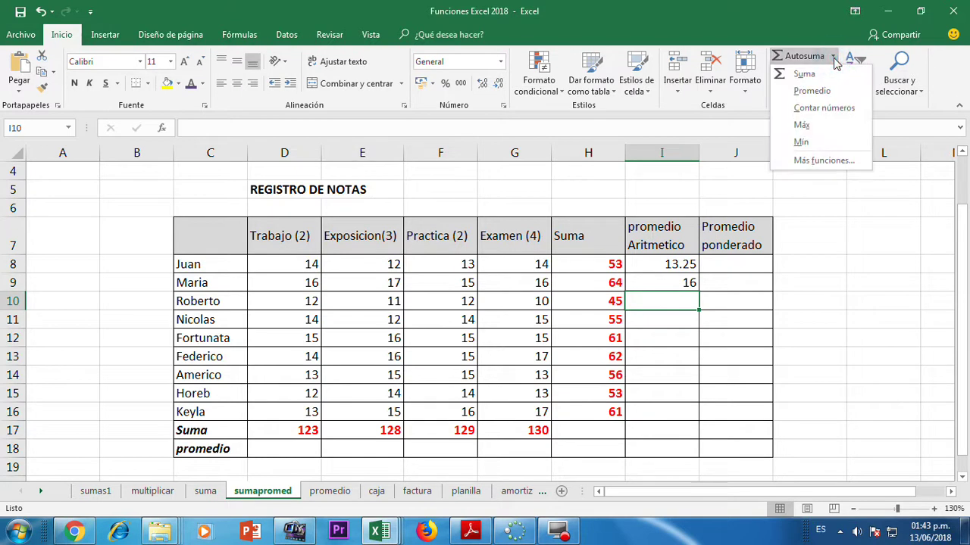
left_click(811, 92)
left_click_drag(297, 304, 516, 302)
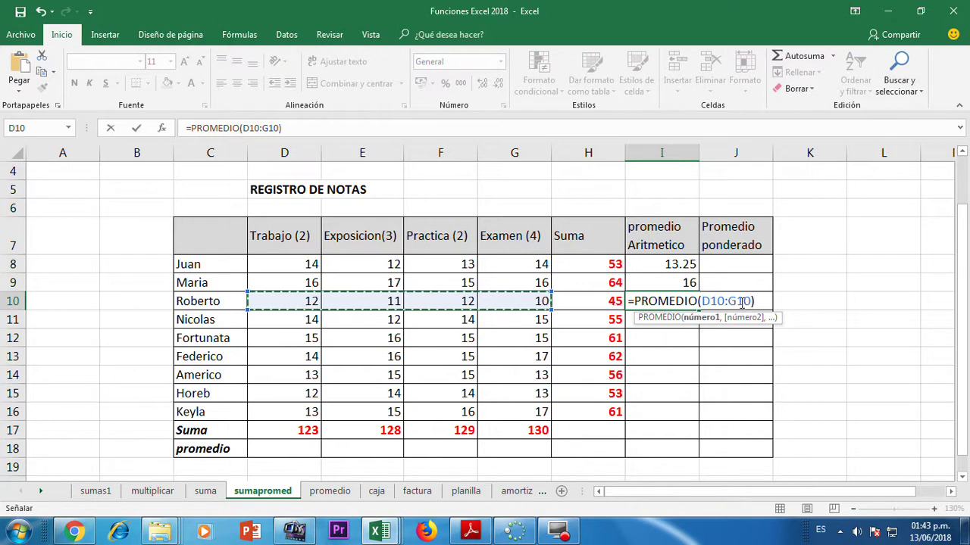
key("Return")
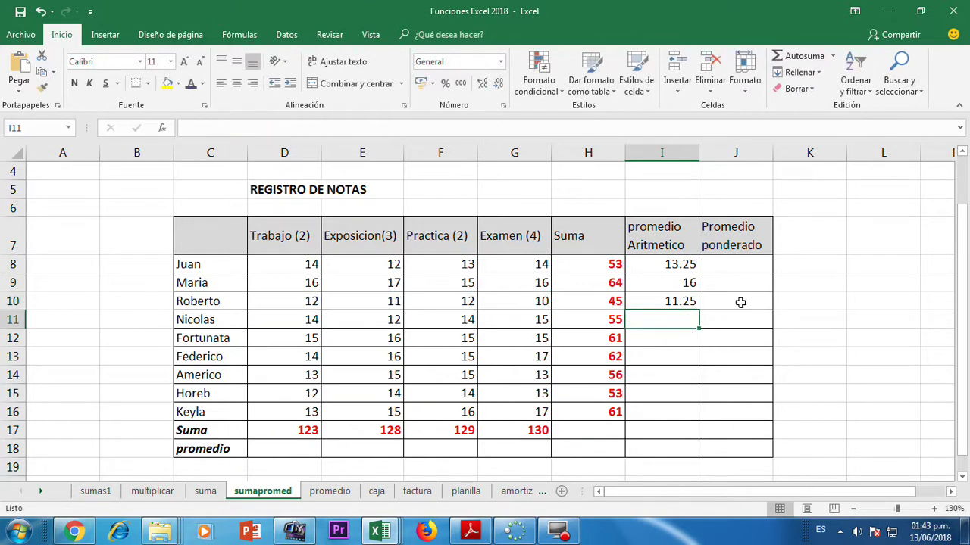
Insert the Promedio function in cell I11 over the four grades in D11:G11.
left_click(833, 56)
left_click(818, 89)
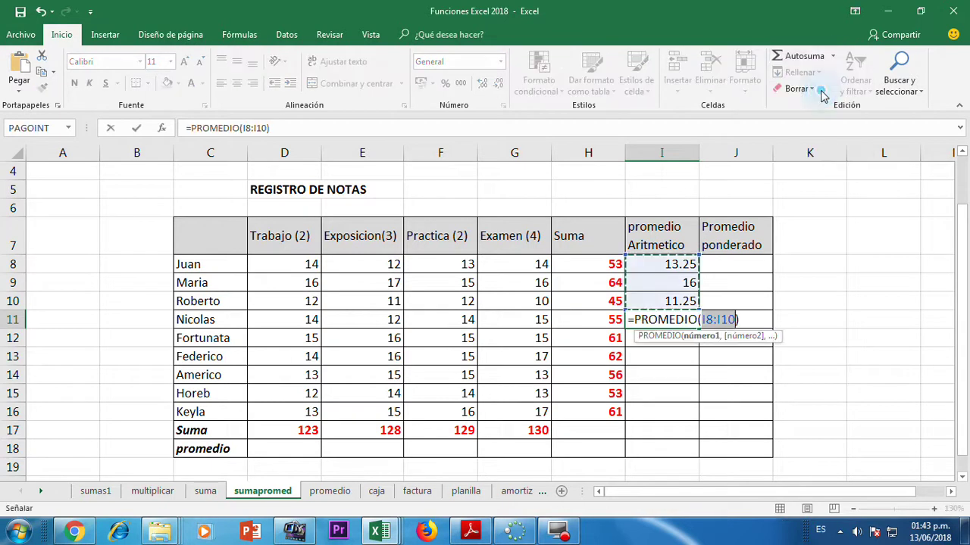
left_click_drag(311, 320, 511, 319)
key("Return")
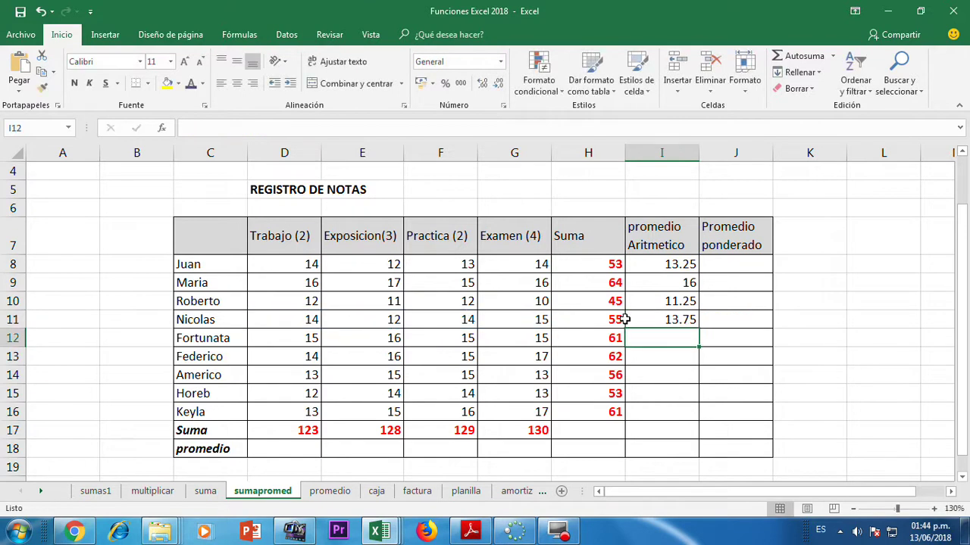
Fill the average formula from I11 down to I16 and up to I8.
left_click(648, 319)
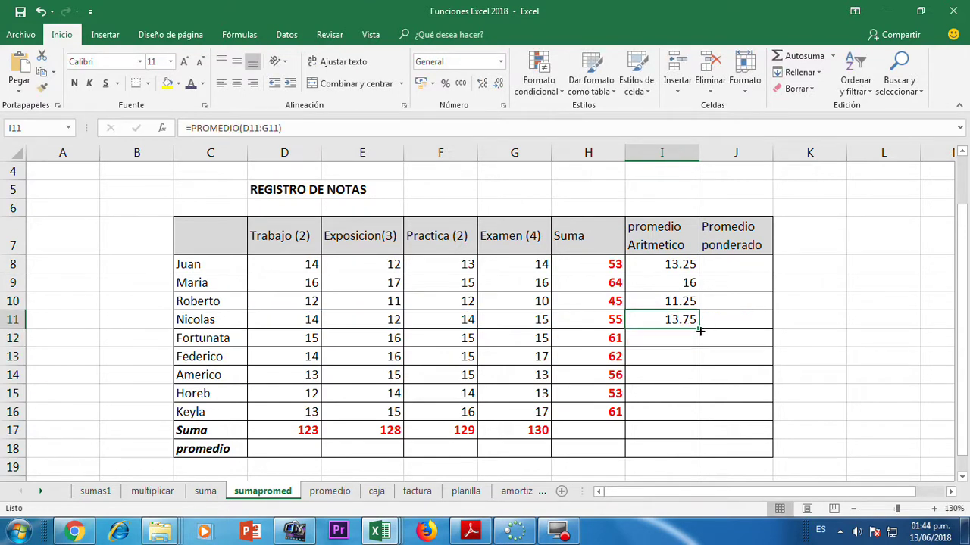
left_click_drag(698, 329, 699, 419)
left_click(679, 321)
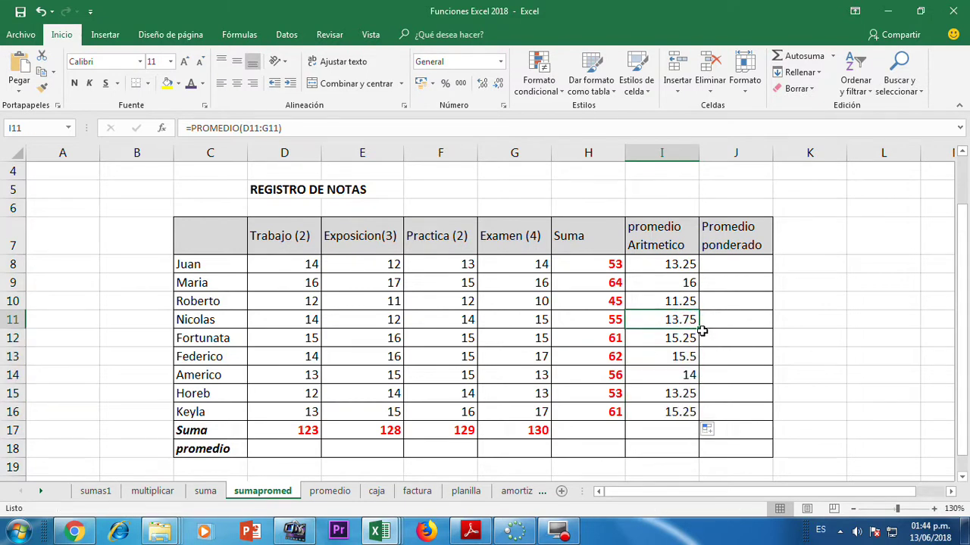
left_click_drag(701, 331, 680, 410)
Format the promedio Aritmetico values in I8:I16 with one decimal place.
left_click(680, 264)
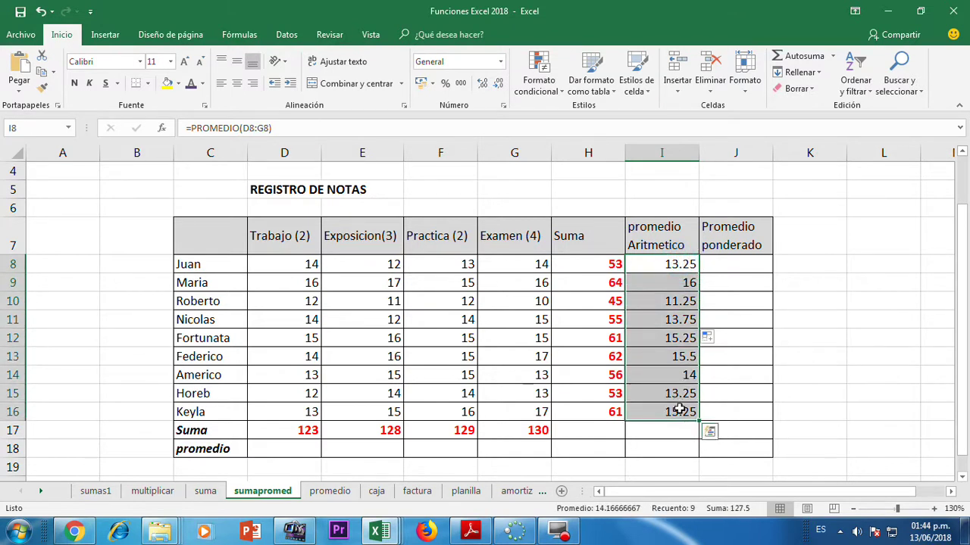
left_click(497, 83)
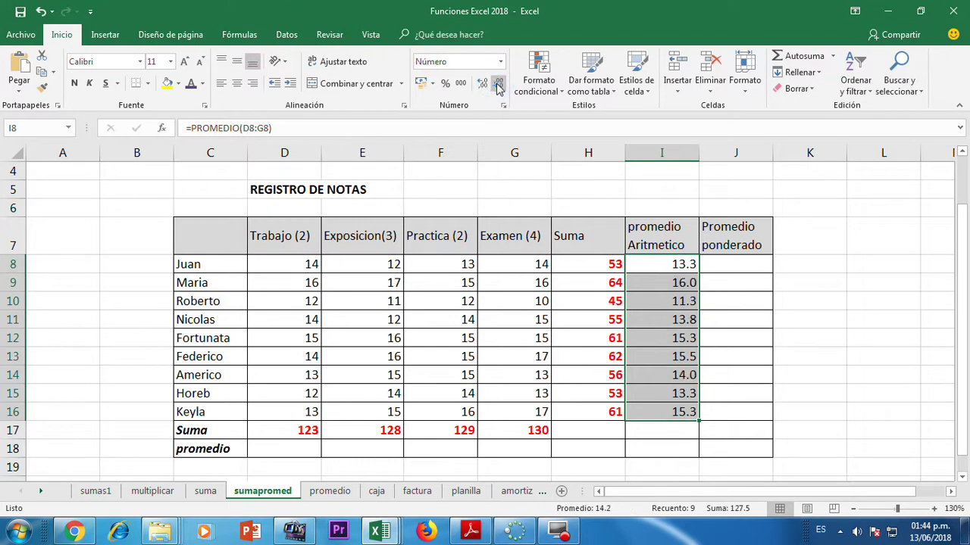
left_click(481, 84)
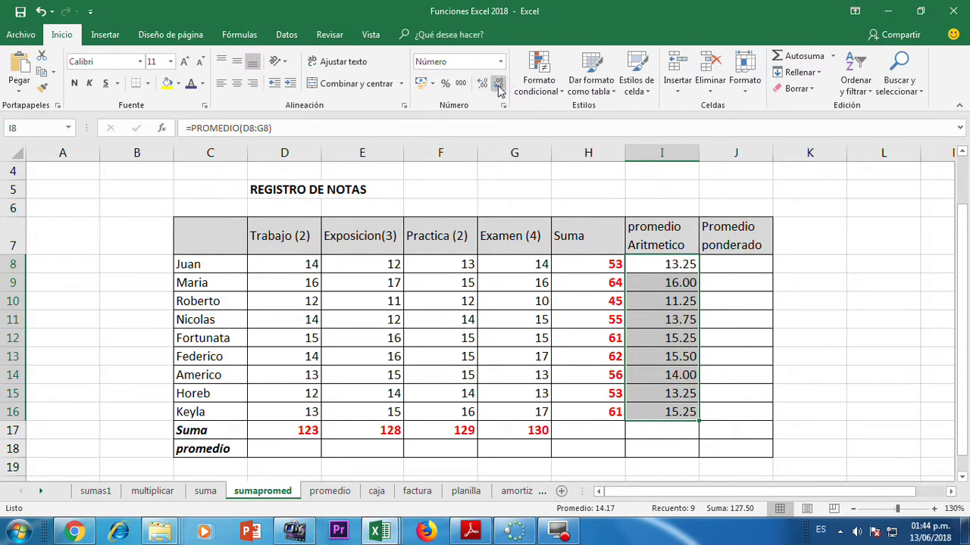
left_click(498, 84)
left_click(671, 430)
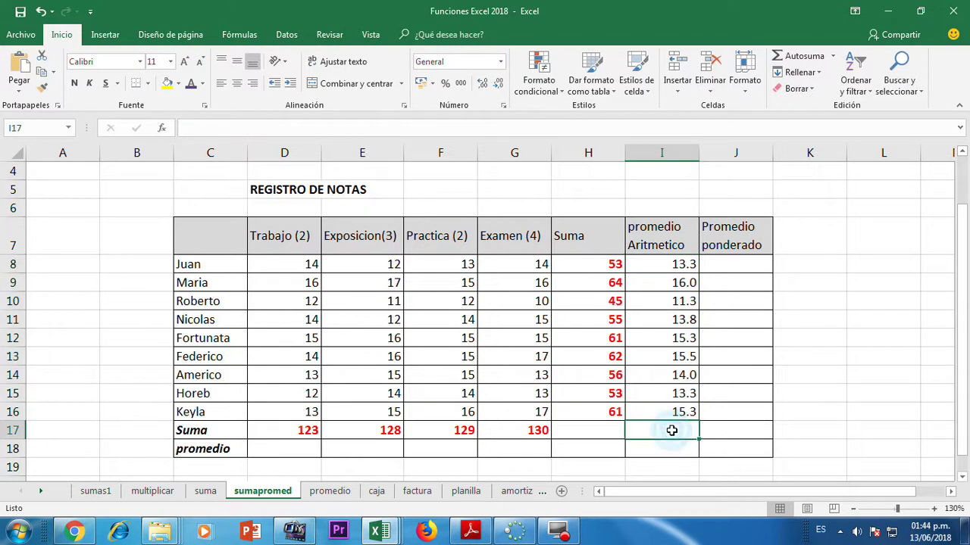
Enter =D17/9 in cell D18 as the average of the Trabajo column.
left_click(301, 448)
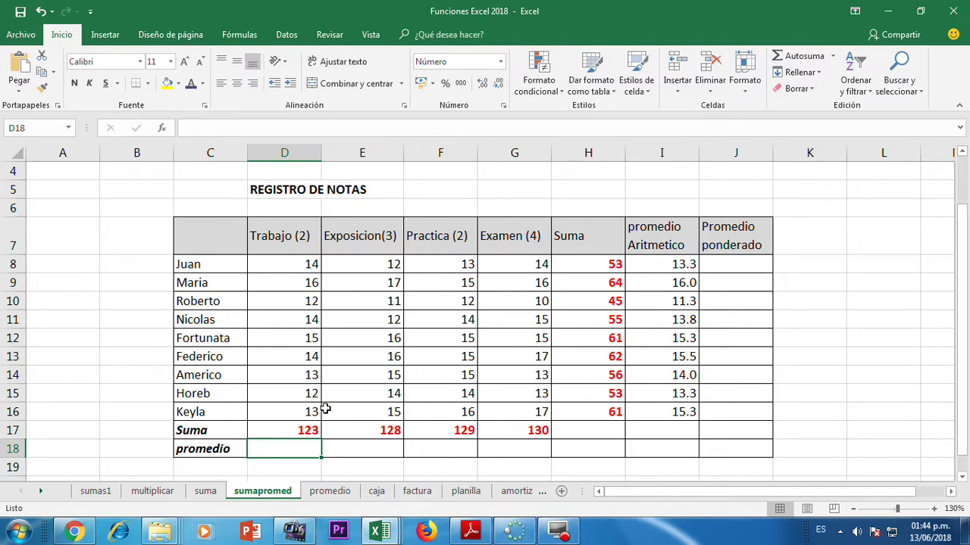
type("=")
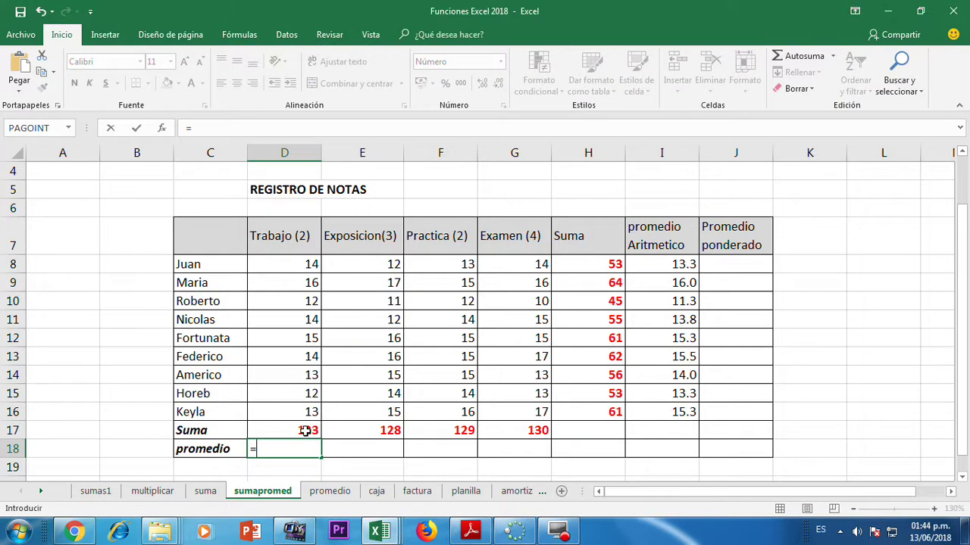
left_click(306, 430)
type("/9")
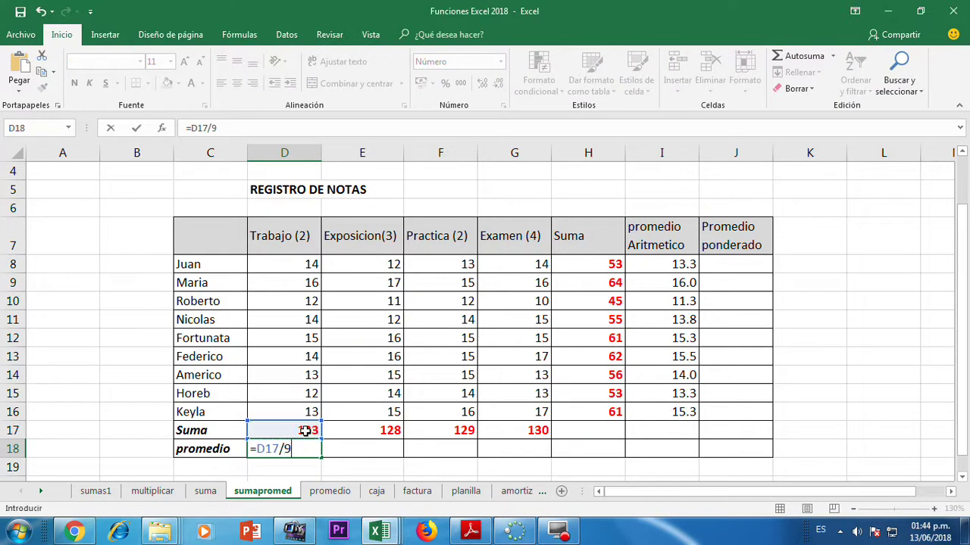
key("Return")
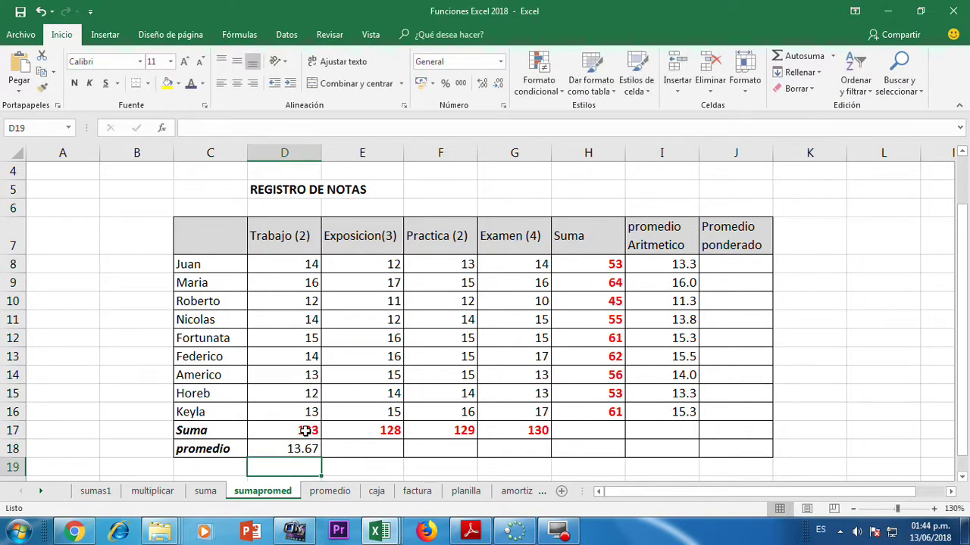
Insert the Promedio function in cell E18 over the Exposicion grades E8:E16, excluding the Suma row.
left_click(368, 448)
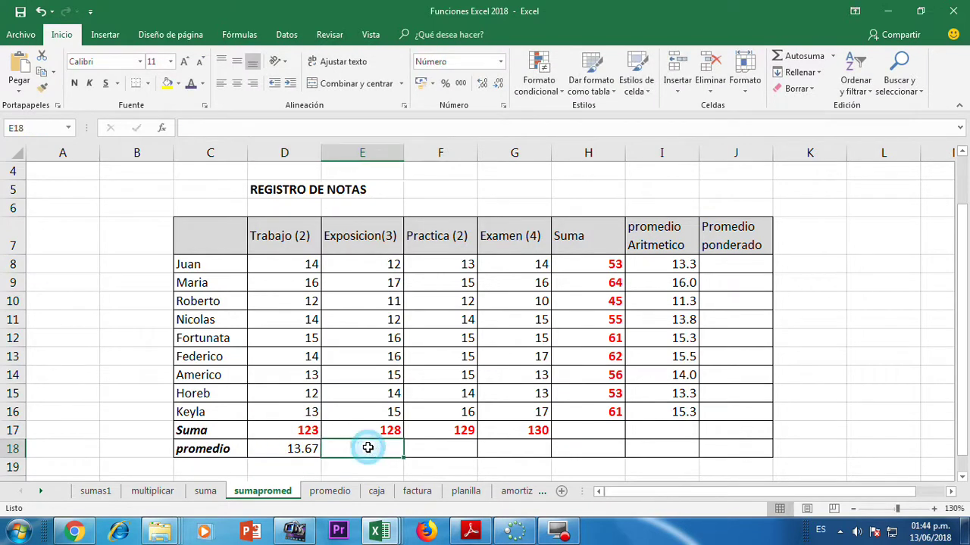
left_click(832, 58)
left_click(822, 91)
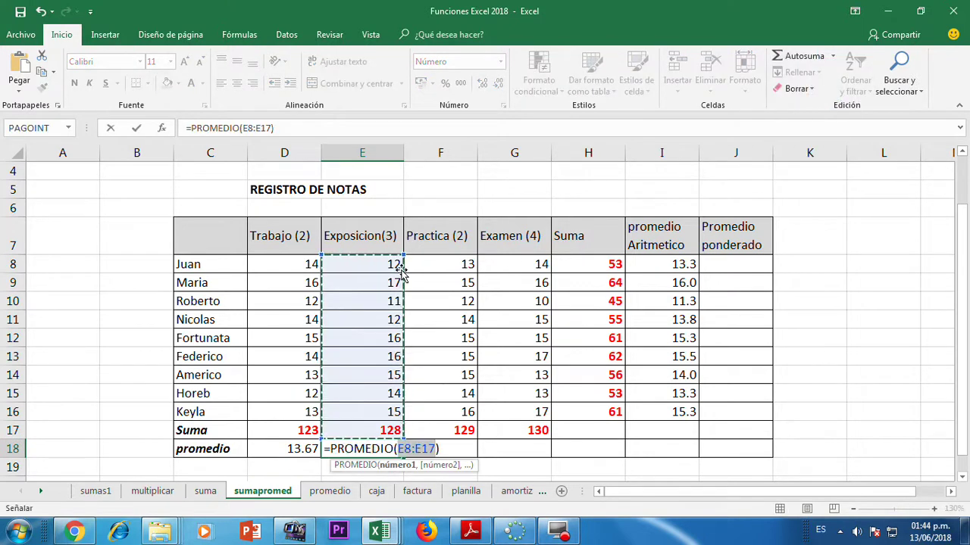
left_click_drag(390, 262, 386, 411)
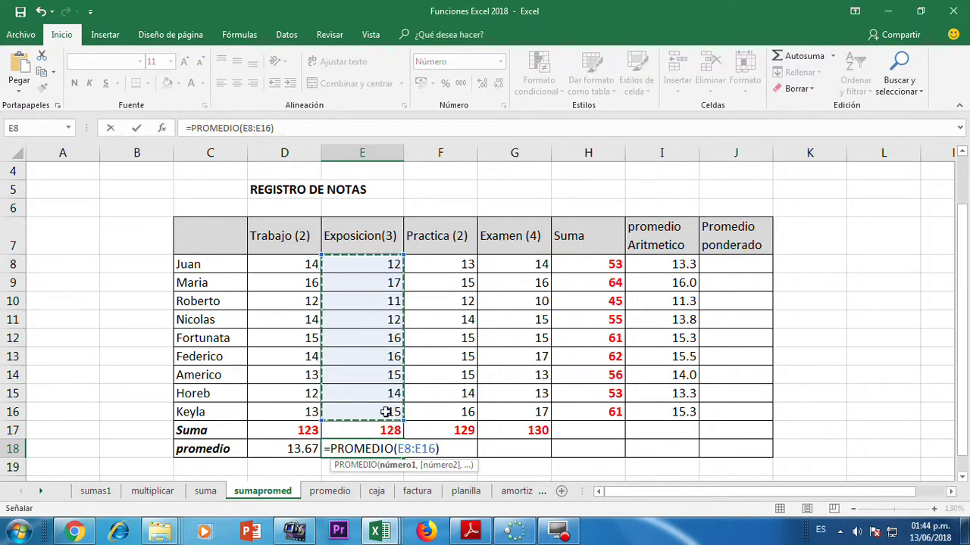
key("Return")
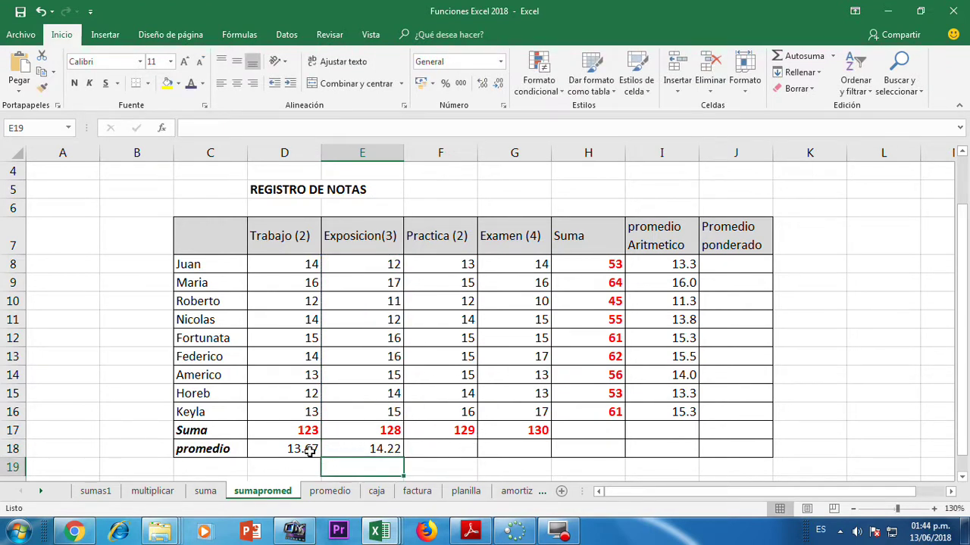
Fill the promedio formula from E18 across to G18 and back to D18.
left_click(371, 448)
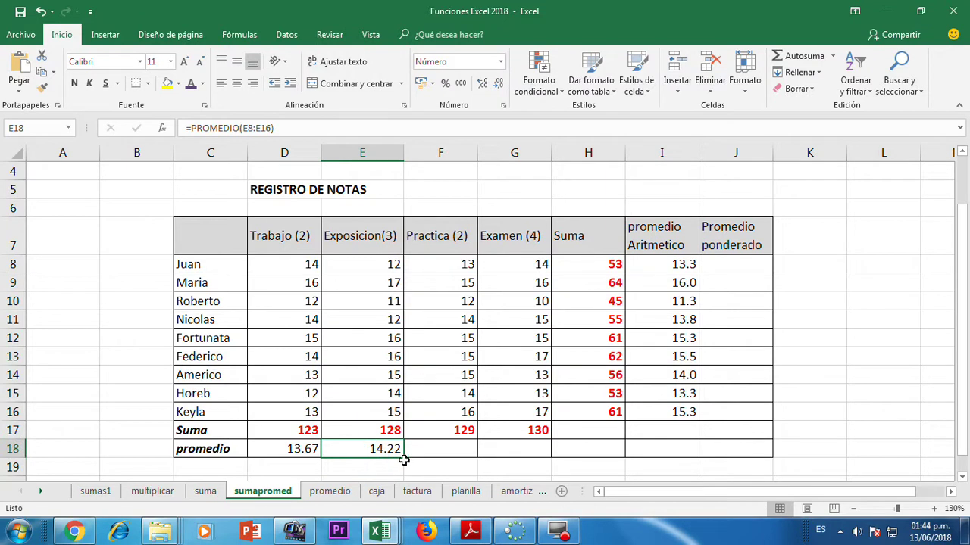
left_click_drag(405, 458, 530, 453)
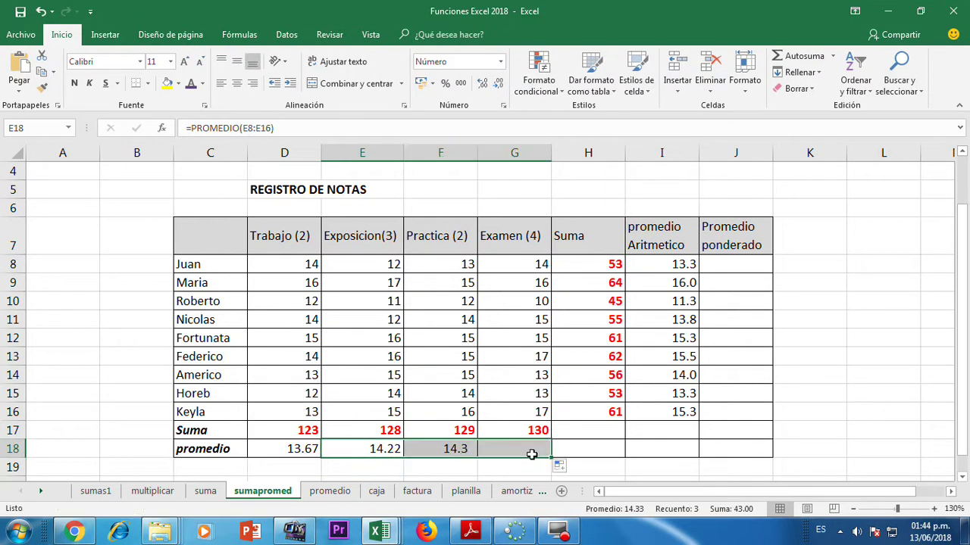
left_click(366, 450)
left_click_drag(403, 456, 318, 447)
left_click(379, 450)
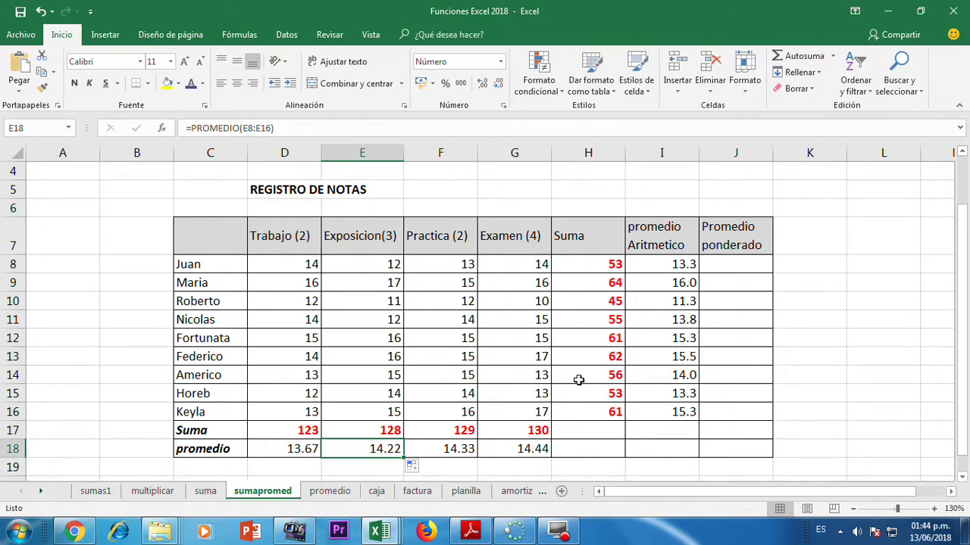
Examine the weights in parentheses in the Trabajo, Exposicion, Practica and Examen headers of the grade register.
left_click(716, 264)
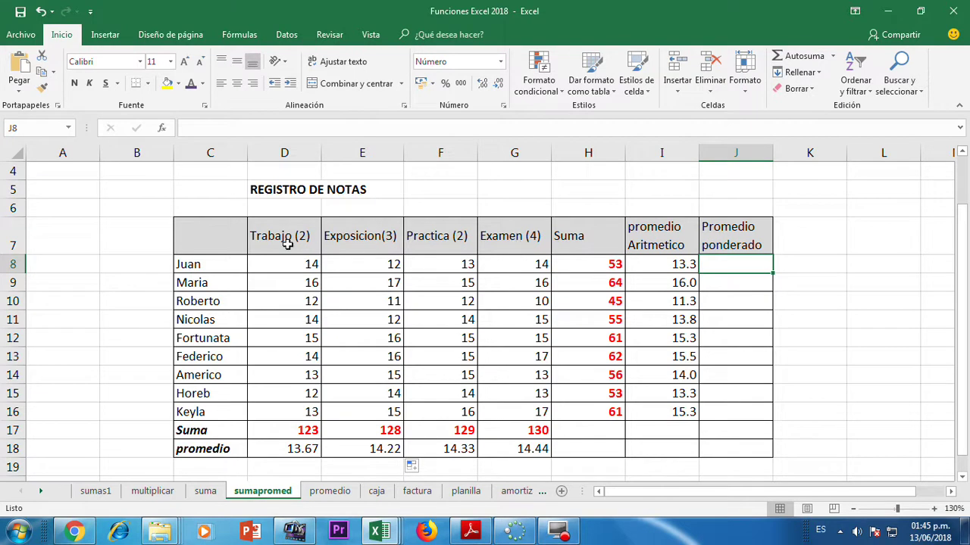
left_click_drag(276, 235, 502, 235)
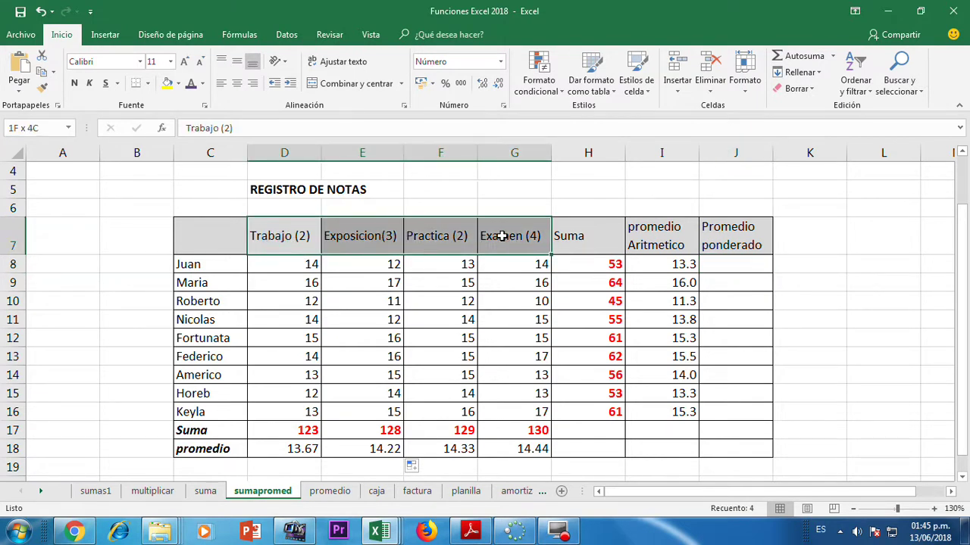
left_click(287, 239)
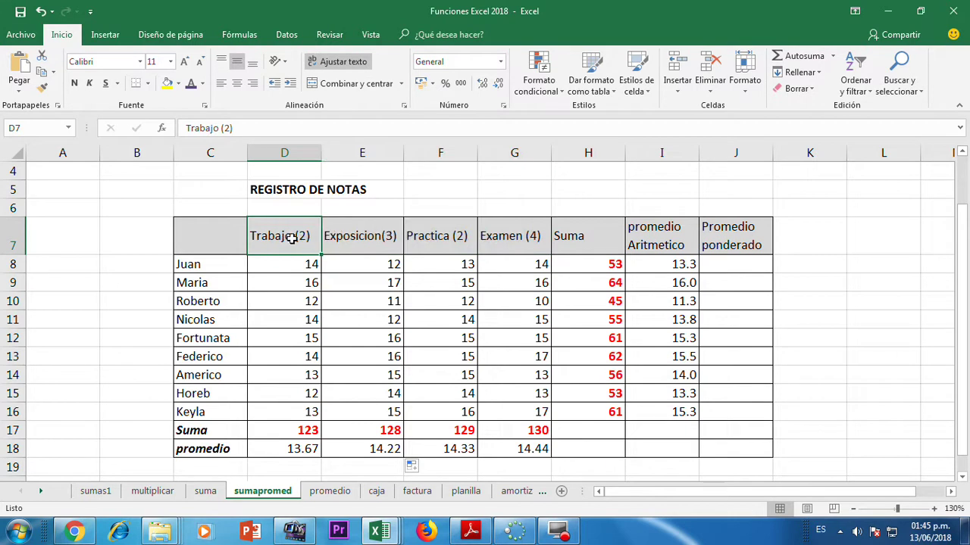
left_click(353, 236)
left_click(428, 235)
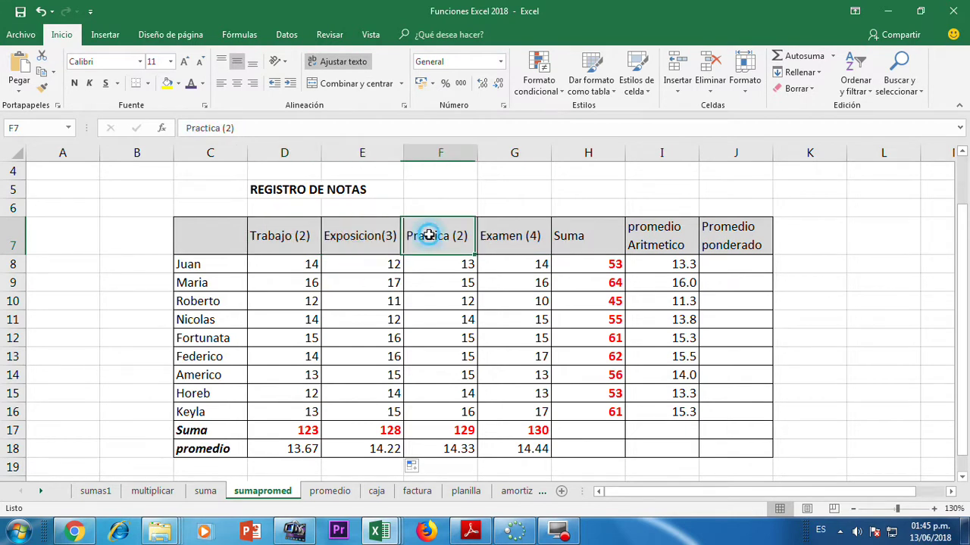
left_click(497, 236)
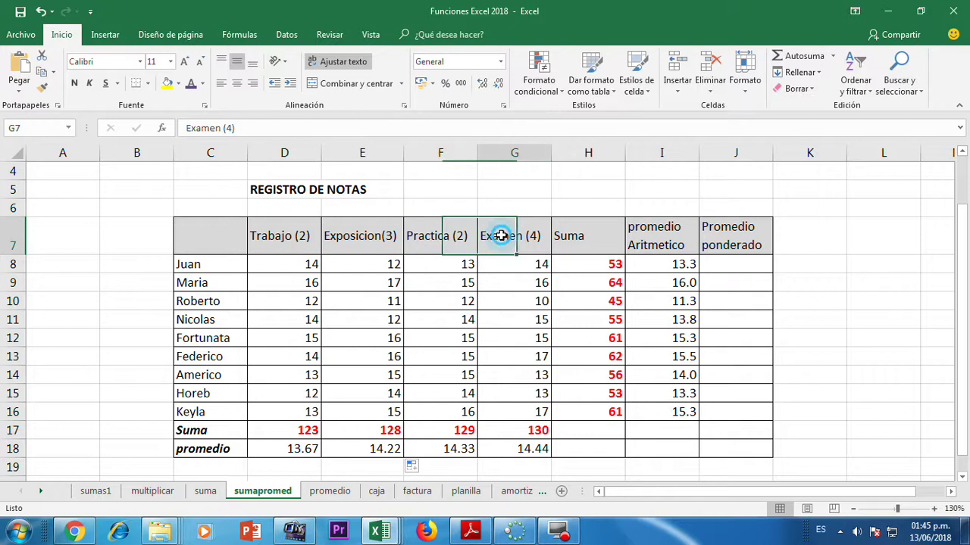
left_click(292, 241)
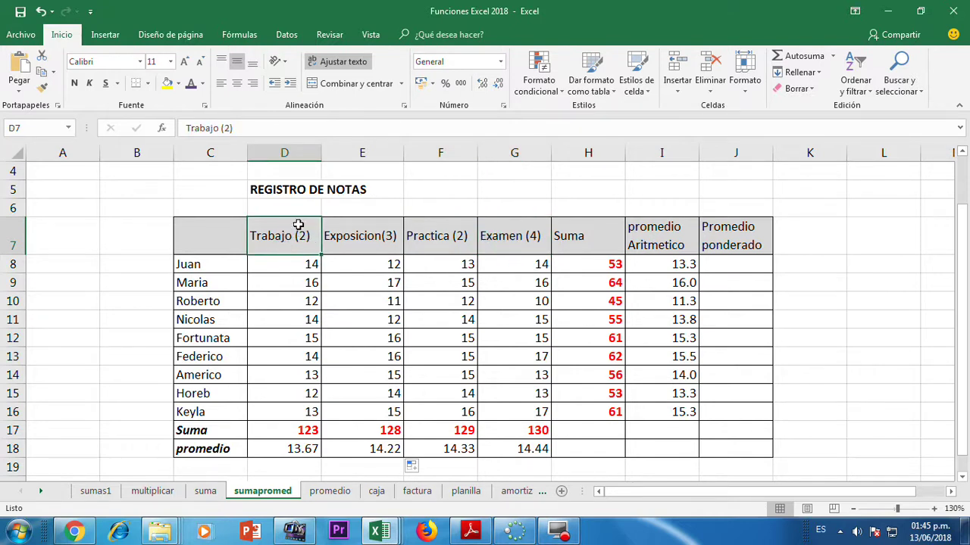
left_click(368, 236)
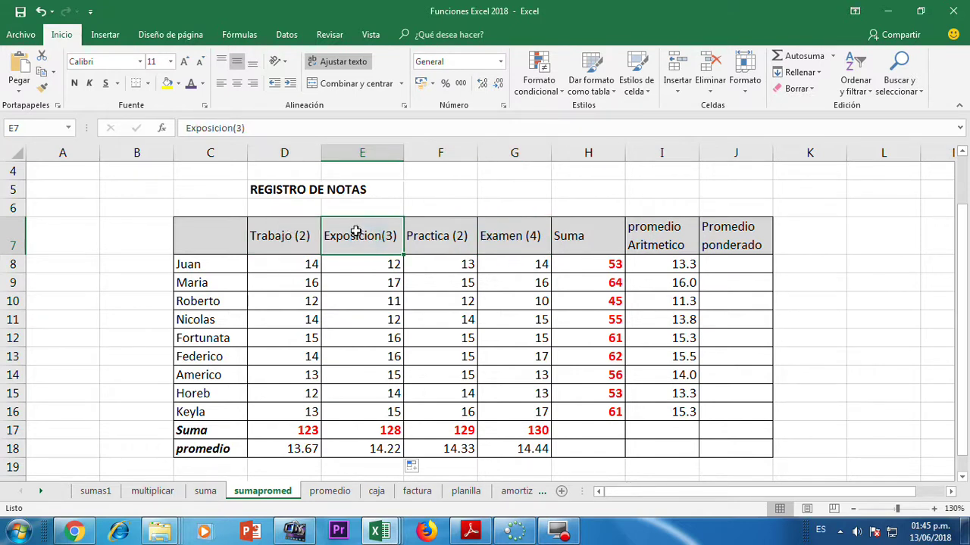
left_click(434, 235)
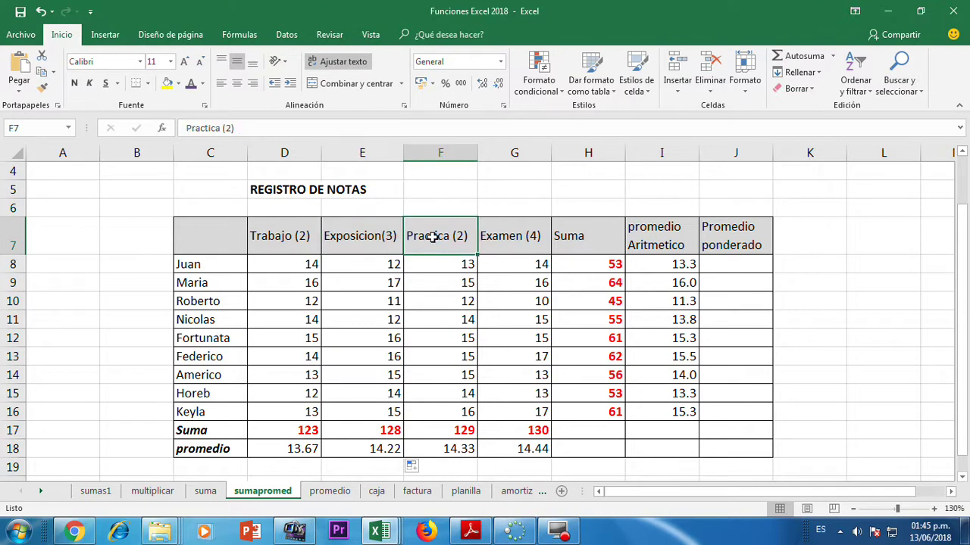
left_click(512, 238)
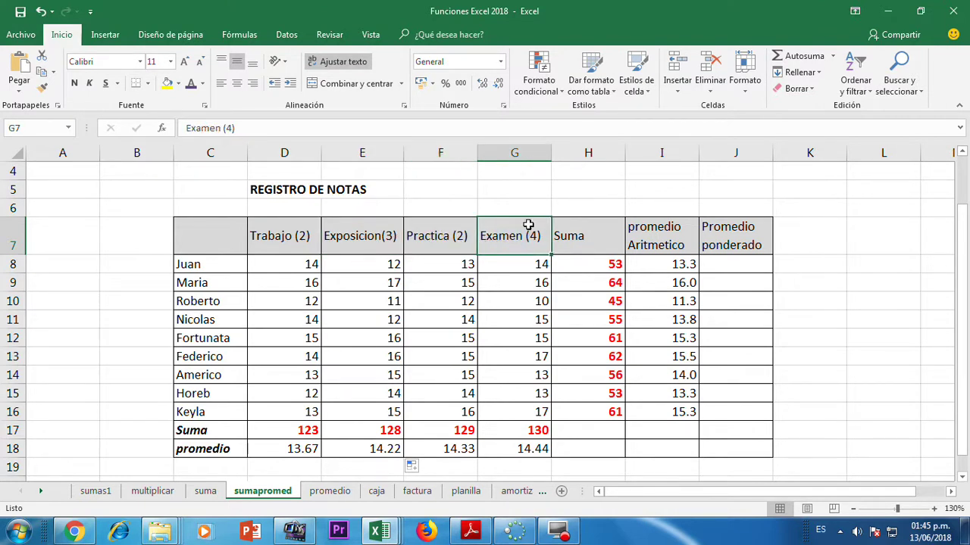
left_click_drag(309, 240, 483, 239)
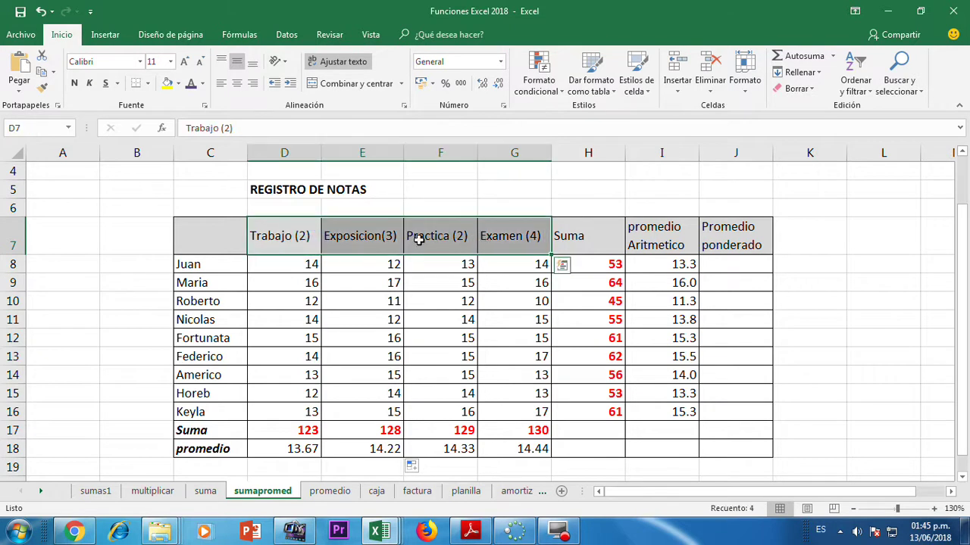
left_click(498, 237)
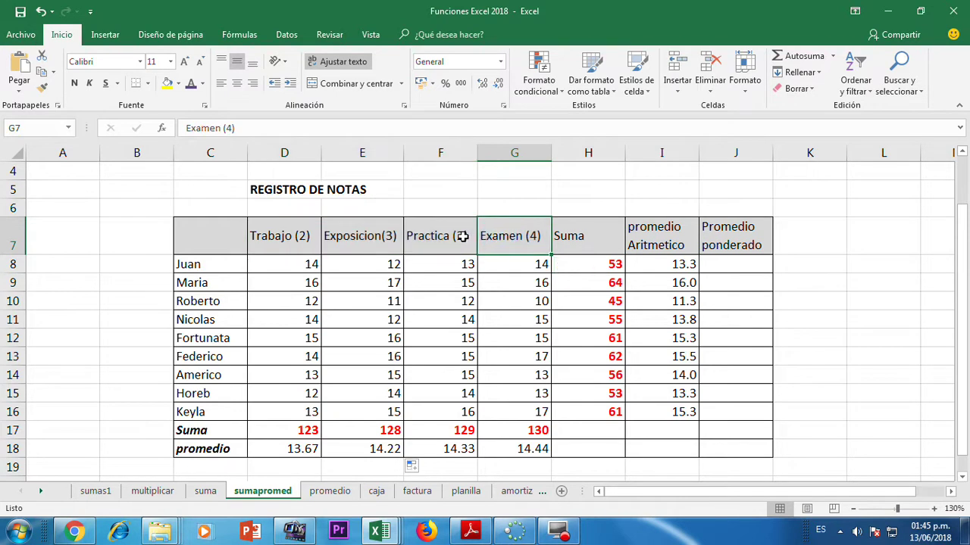
Build the weighted sum =D8*2+E8*3+F8*2+G8*4 in cell J8 under Promedio ponderado.
left_click(719, 263)
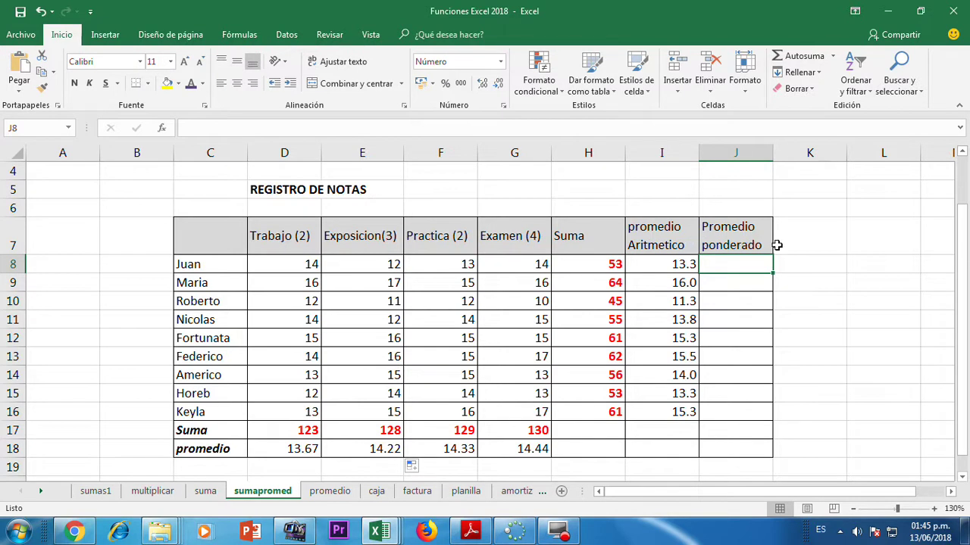
type("=")
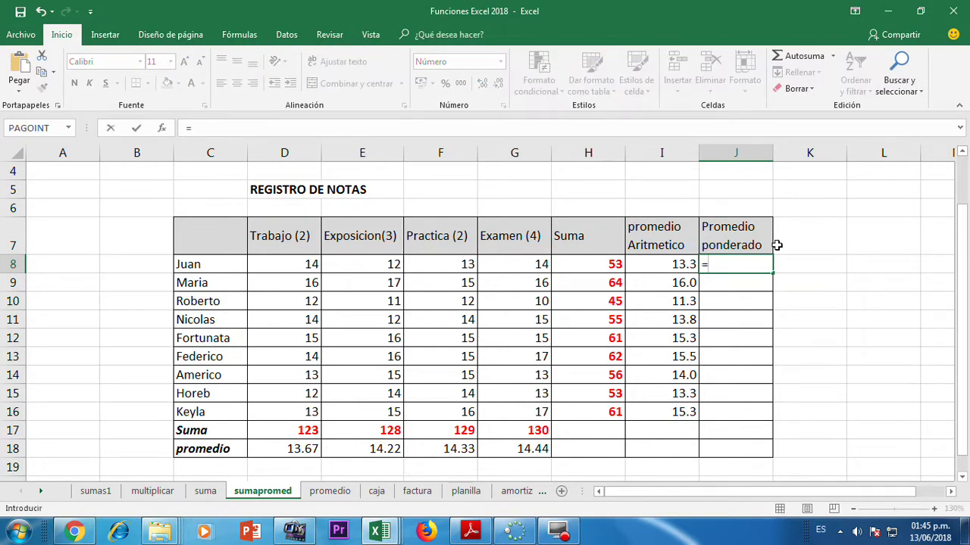
left_click(305, 263)
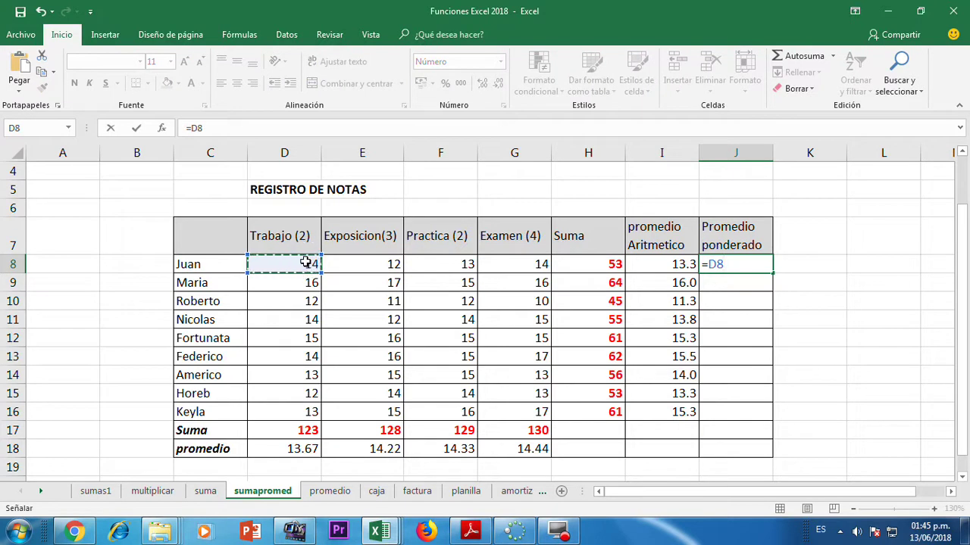
type("*")
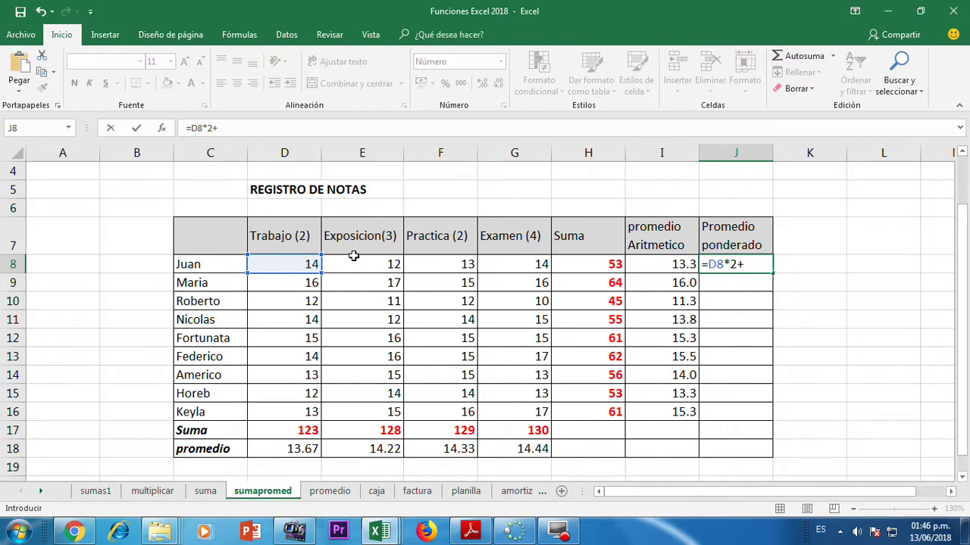
left_click(392, 262)
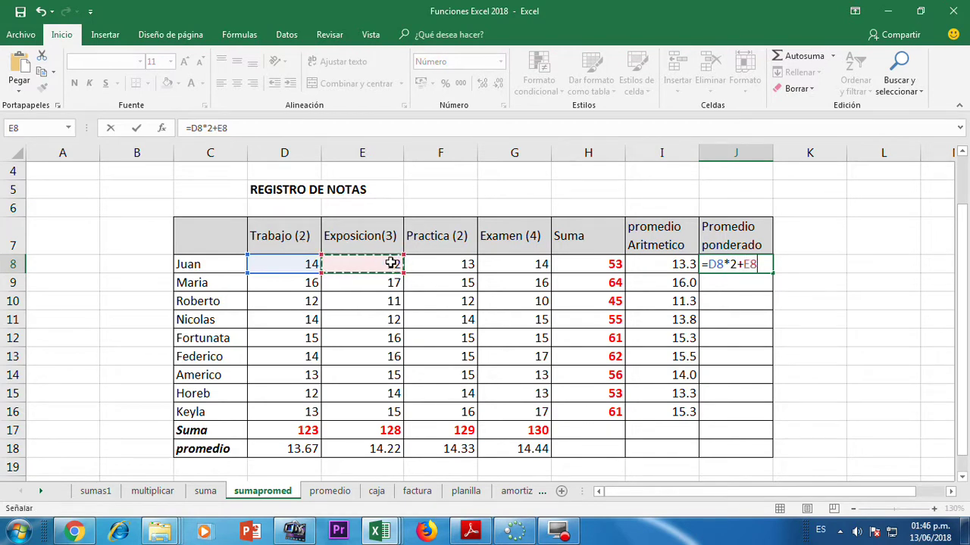
type("*")
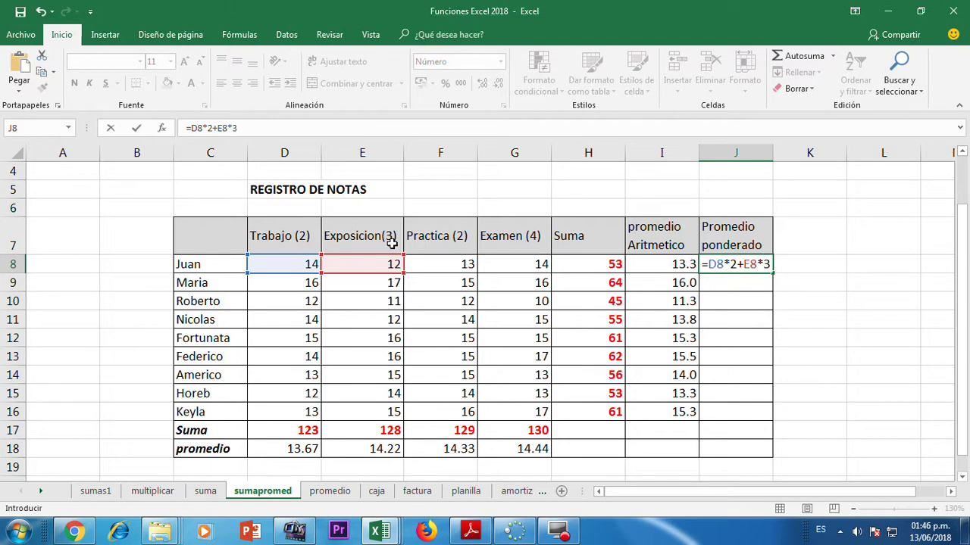
type("3+")
left_click(452, 262)
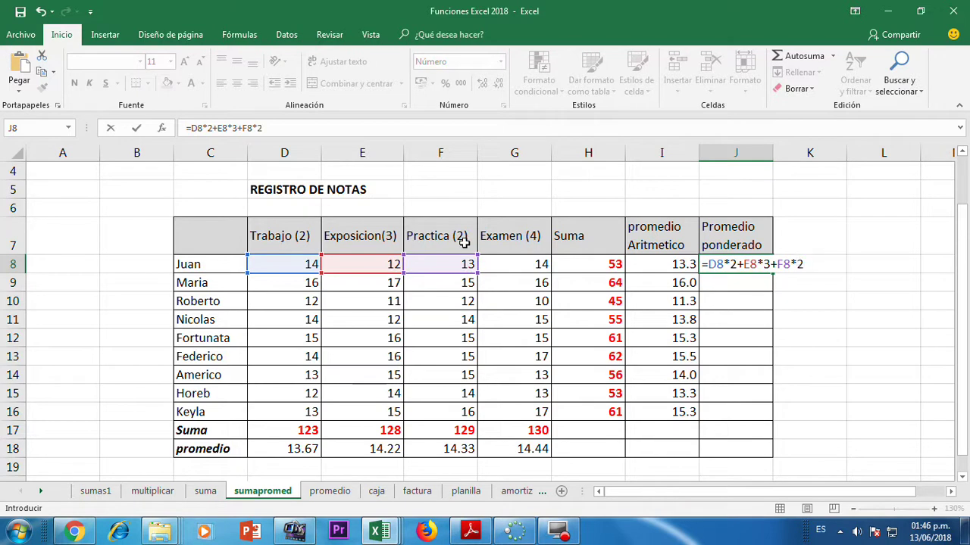
left_click(503, 264)
type("*")
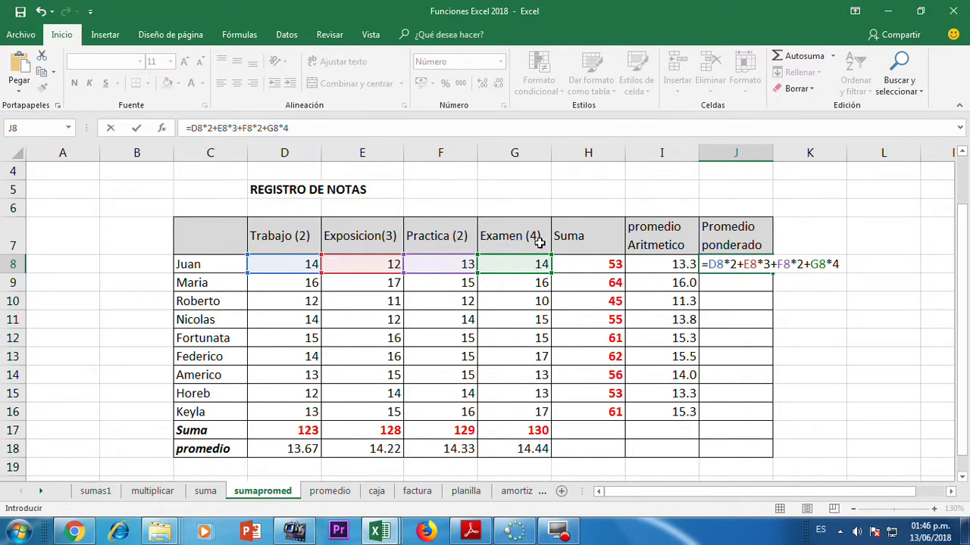
Enclose the weighted sum in J8 in parentheses and divide it by 11, giving =(D8*2+E8*3+F8*2+G8*4)/11.
left_click(706, 264)
type("(")
left_click(850, 264)
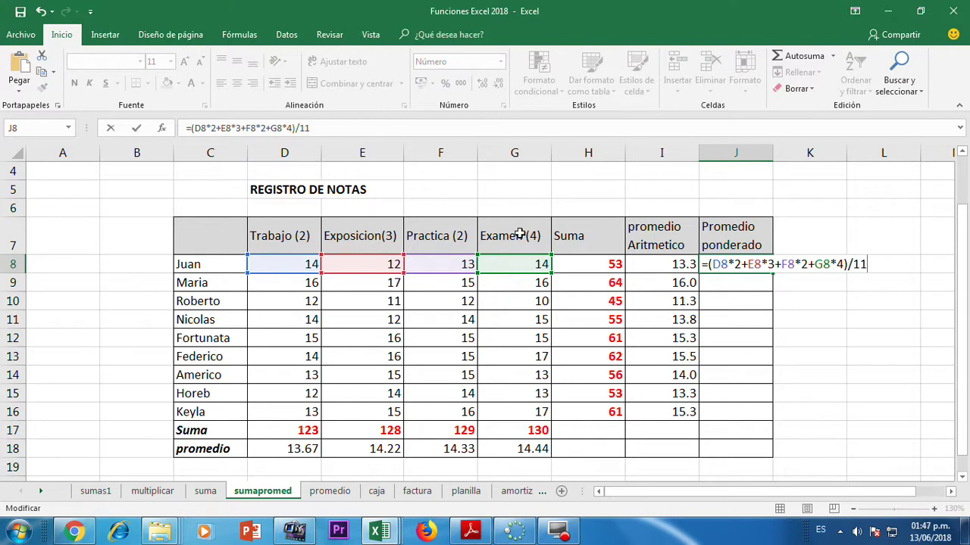
key("Return")
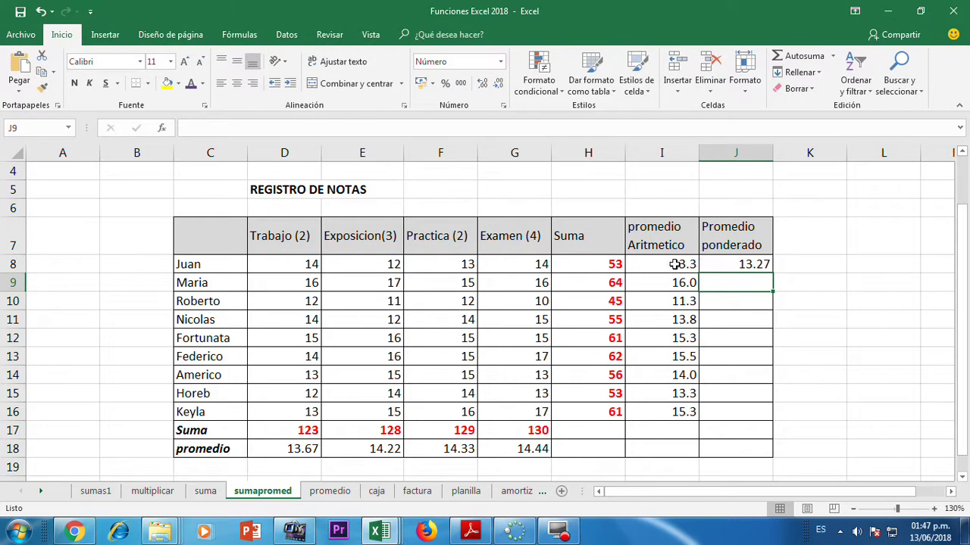
Fill the Promedio ponderado formula from J8 down to J16 and inspect the copied formula in J16.
left_click(713, 264)
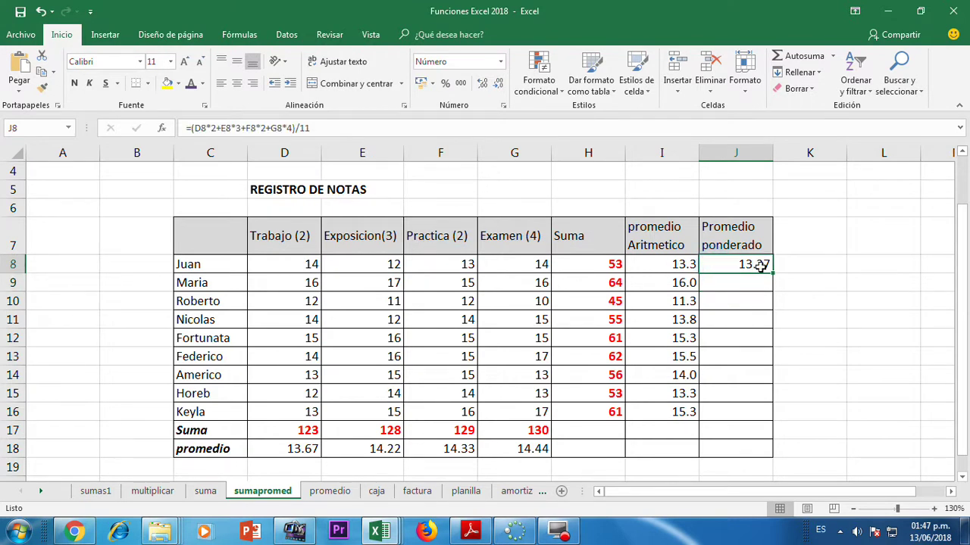
left_click_drag(773, 276, 778, 419)
left_click(767, 414)
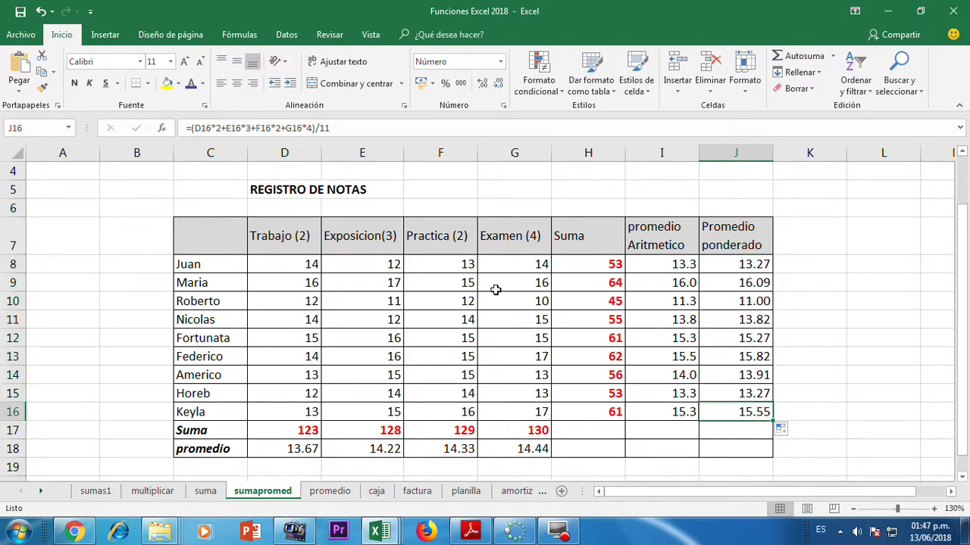
Switch to the promedio sheet and select cell H11, the first one under the Promedio header.
left_click(331, 492)
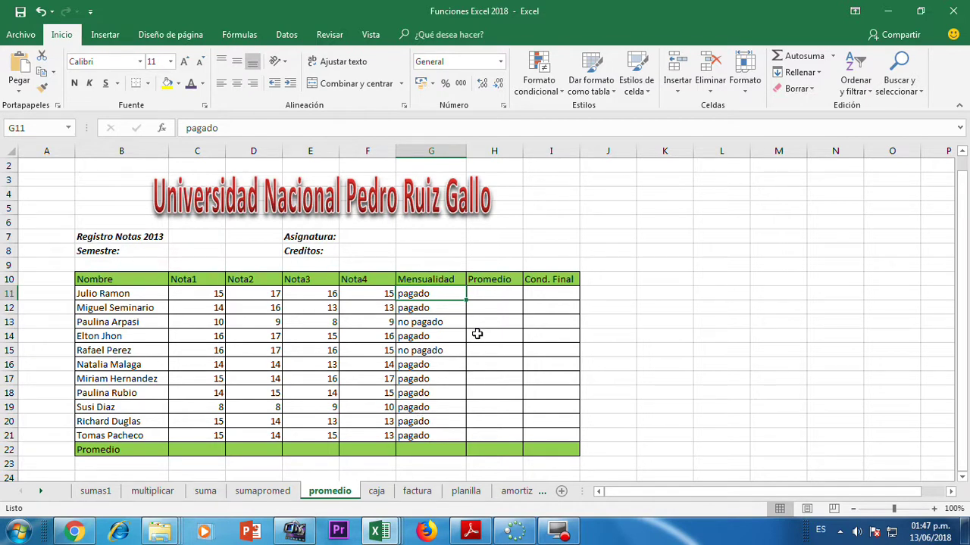
left_click(497, 297)
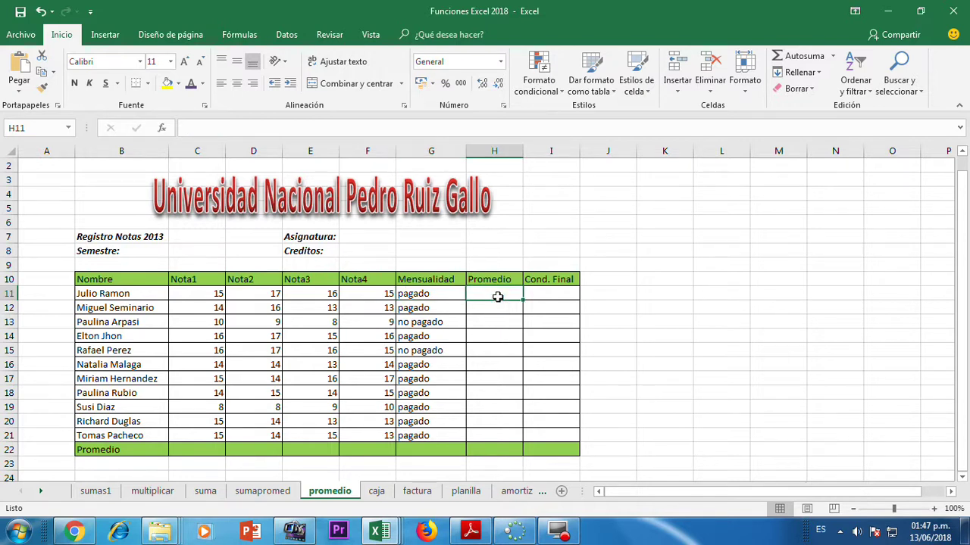
type("=")
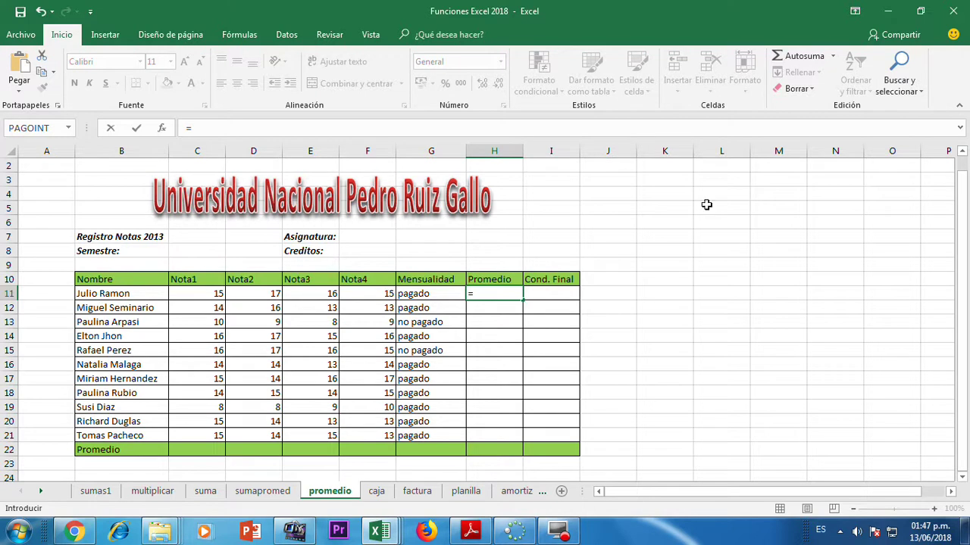
left_click(832, 56)
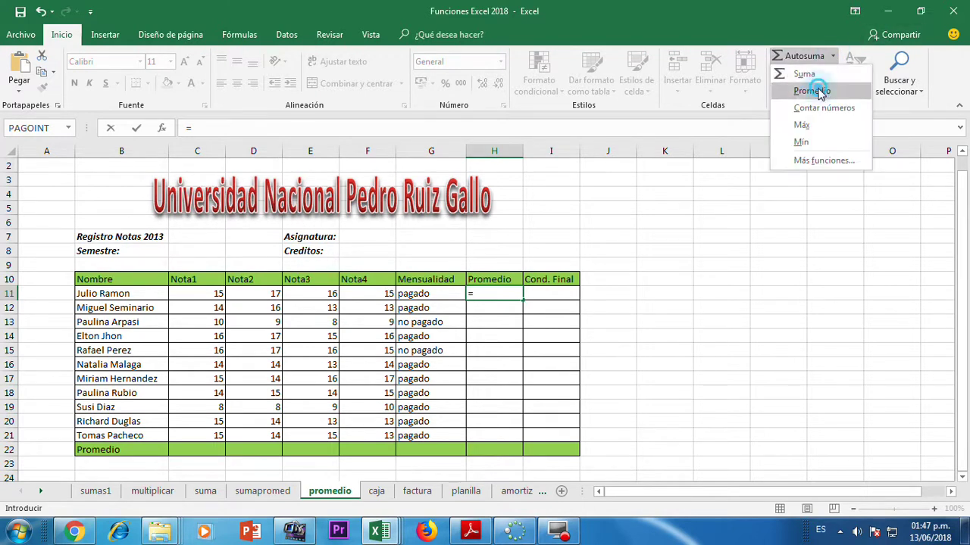
left_click(811, 90)
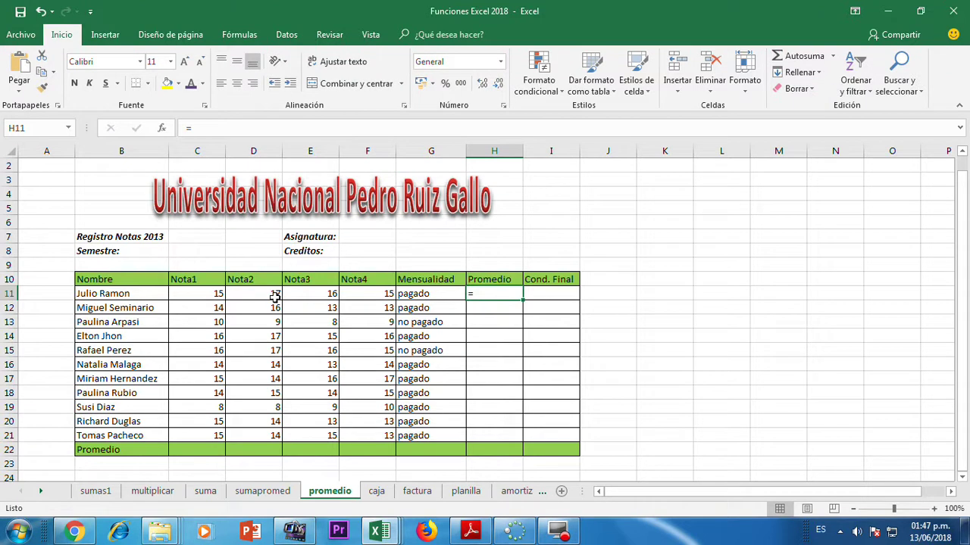
Insert the Promedio function in H11 over the four grades C11:F11 and fill it down to H21.
left_click(832, 57)
left_click(811, 91)
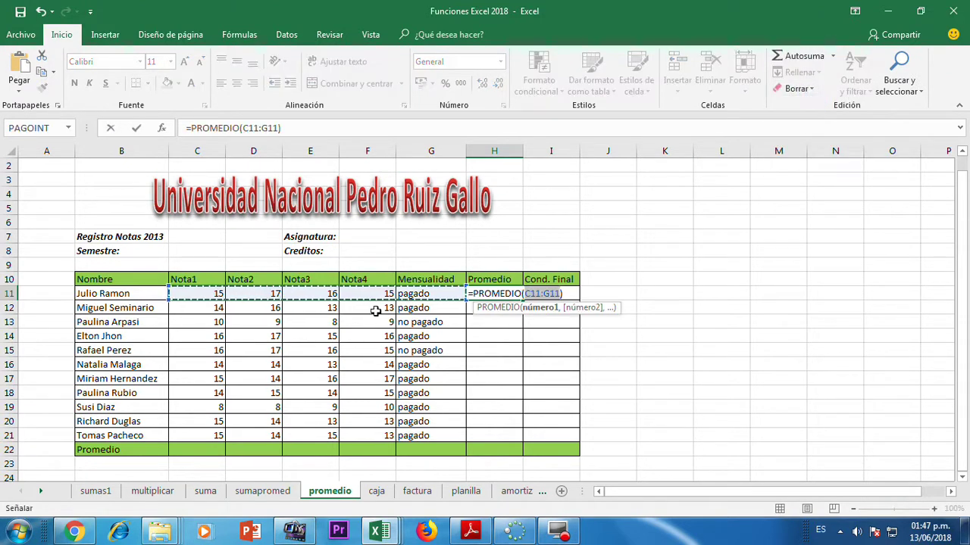
left_click_drag(201, 292, 363, 290)
key("Return")
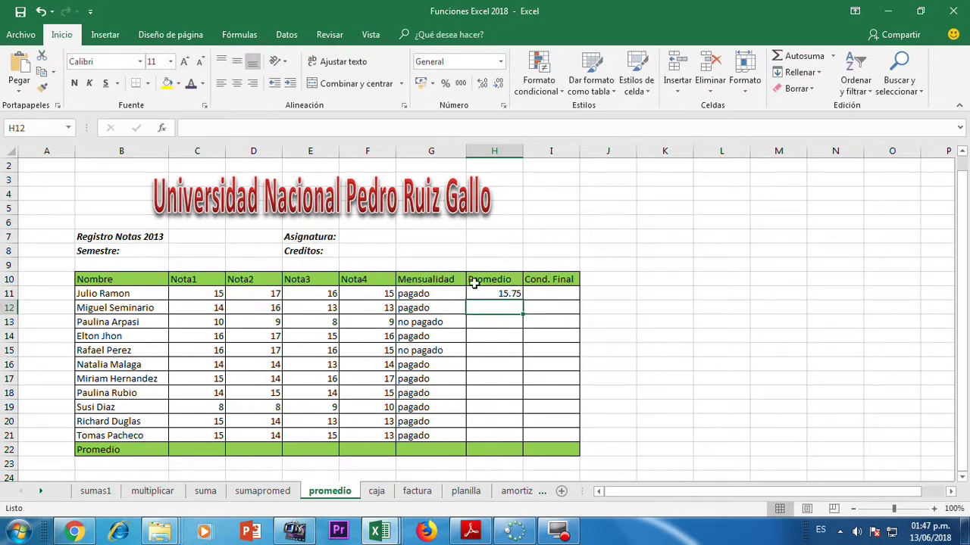
left_click(496, 290)
left_click_drag(522, 300, 521, 439)
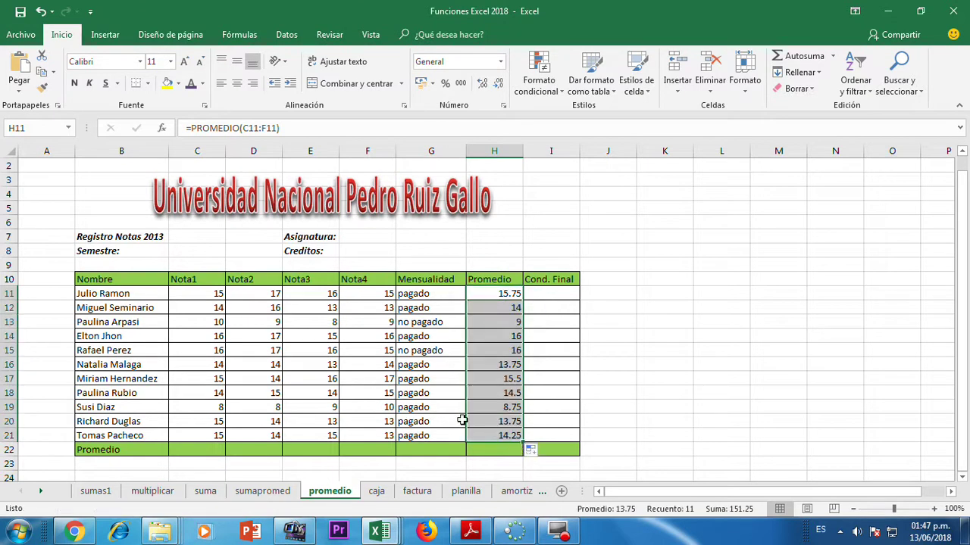
left_click(206, 449)
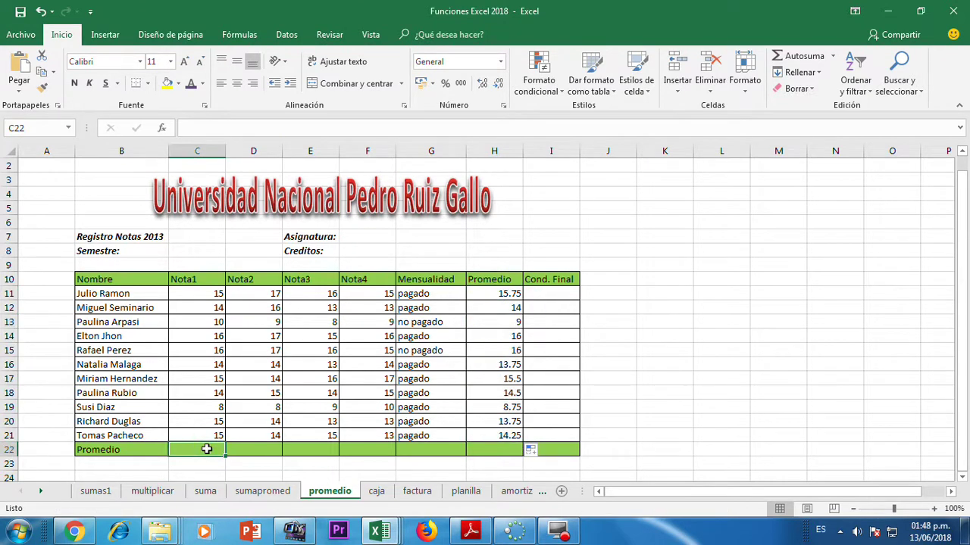
left_click(799, 55)
left_click(832, 56)
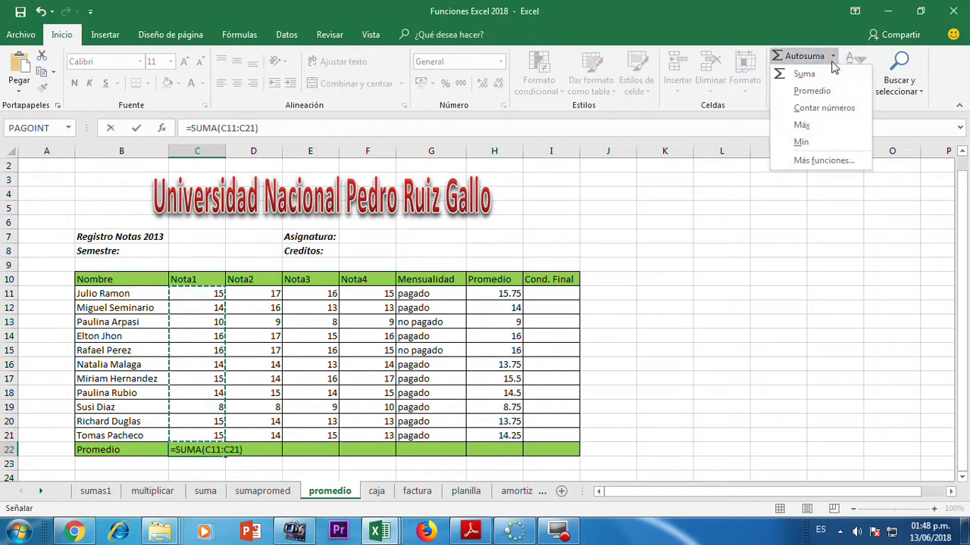
left_click(821, 91)
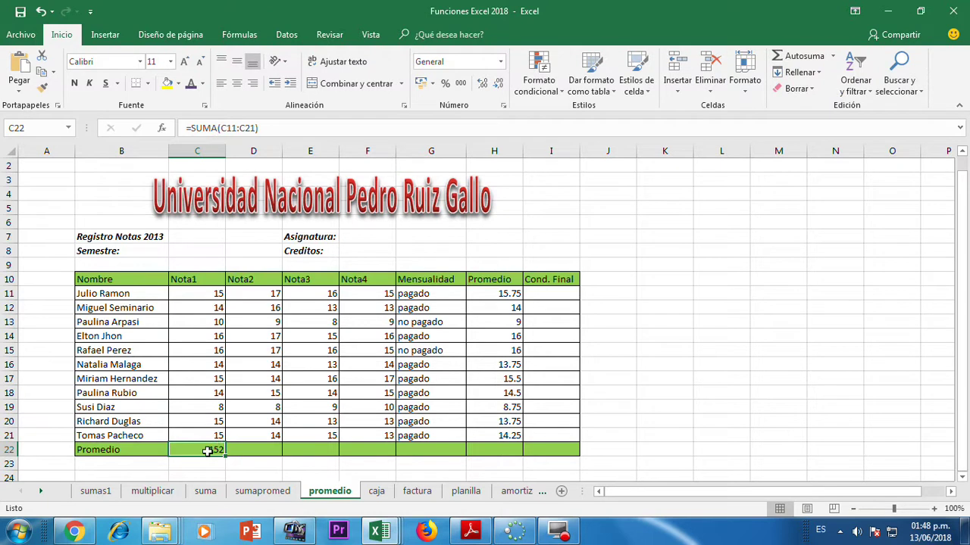
key("Delete")
Insert the Promedio function in C22 over the Nota1 grades C11:C21.
left_click(832, 56)
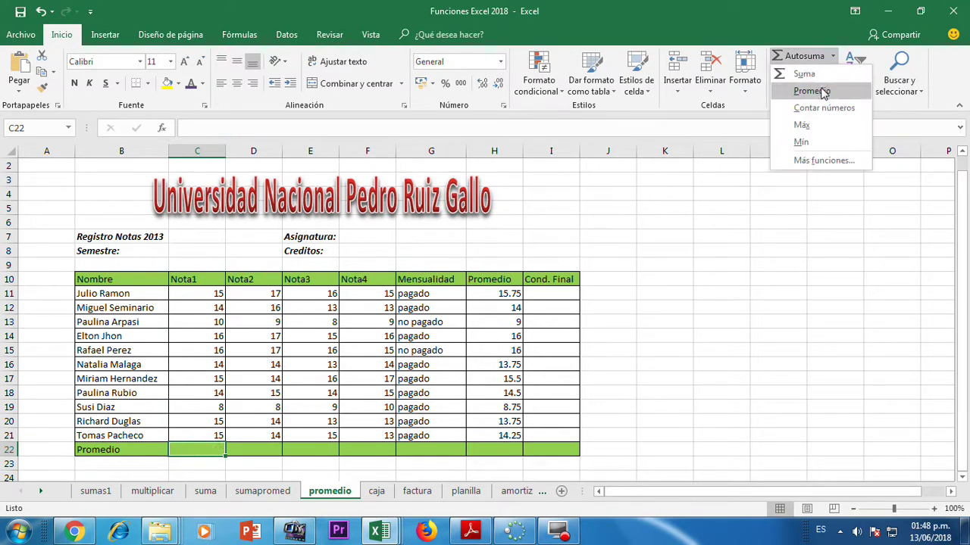
left_click(807, 91)
left_click_drag(217, 294, 220, 432)
key("Return")
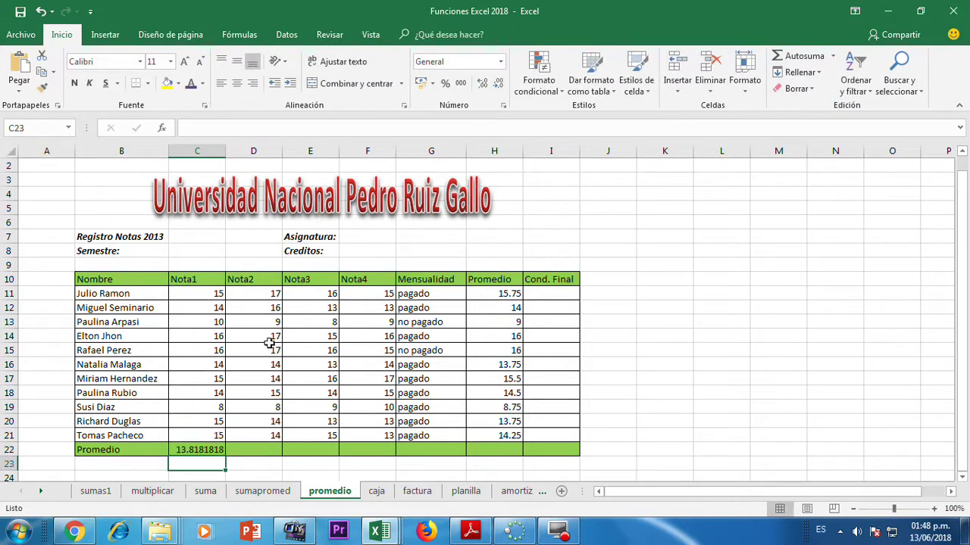
Reduce the Nota1 average in C22 to two decimal places.
left_click(221, 450)
left_click(499, 83)
left_click(499, 84)
left_click(499, 83)
left_click(500, 83)
left_click(499, 83)
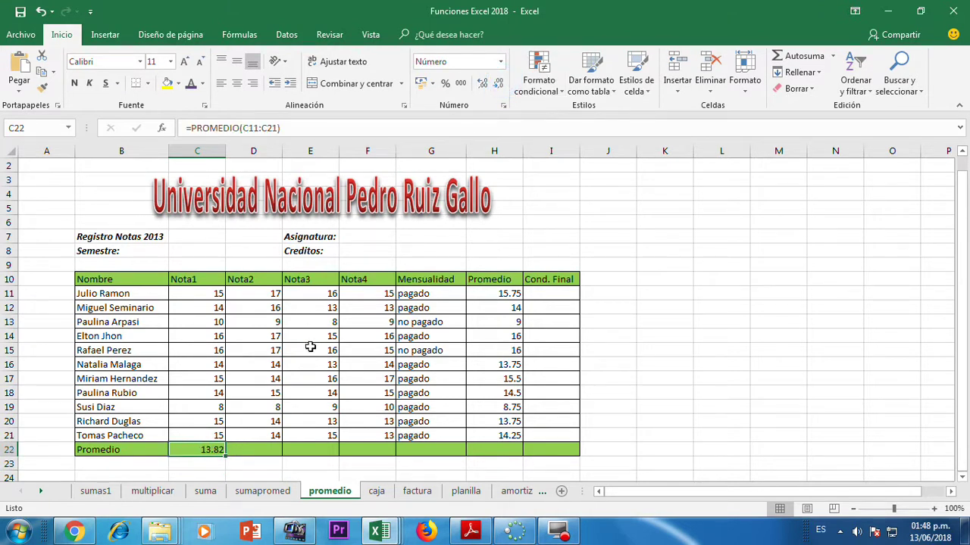
Fill the average formula from C22 across to F22 and inspect the cells of the Promedio row.
left_click_drag(227, 457, 393, 458)
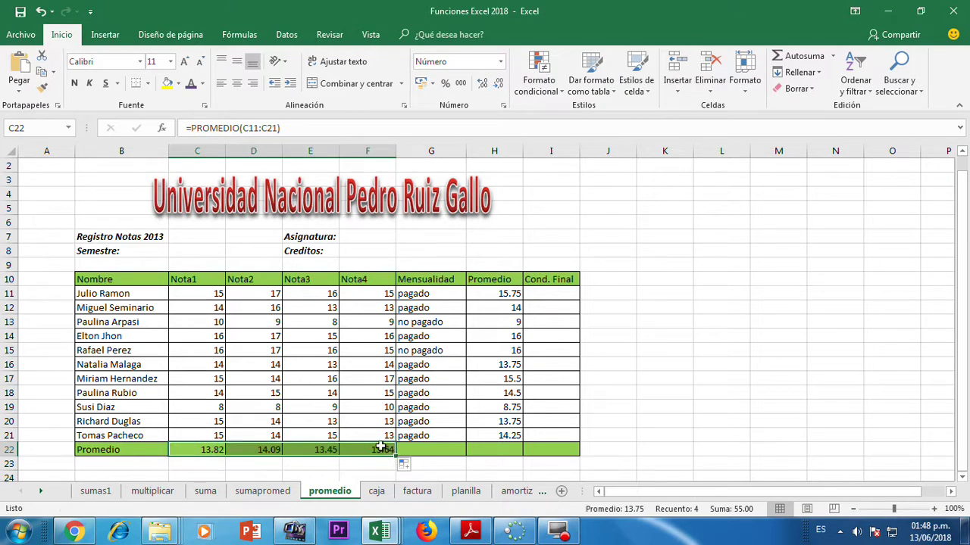
left_click(377, 450)
left_click(293, 450)
left_click(251, 450)
left_click(204, 449)
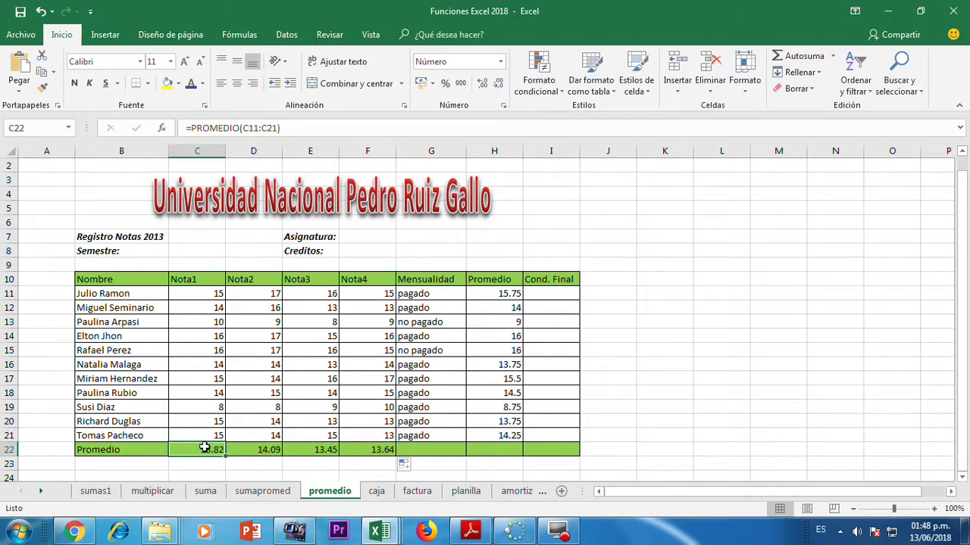
Reduce the student averages in H11:H21 to one decimal place.
left_click_drag(500, 294, 503, 436)
left_click(499, 84)
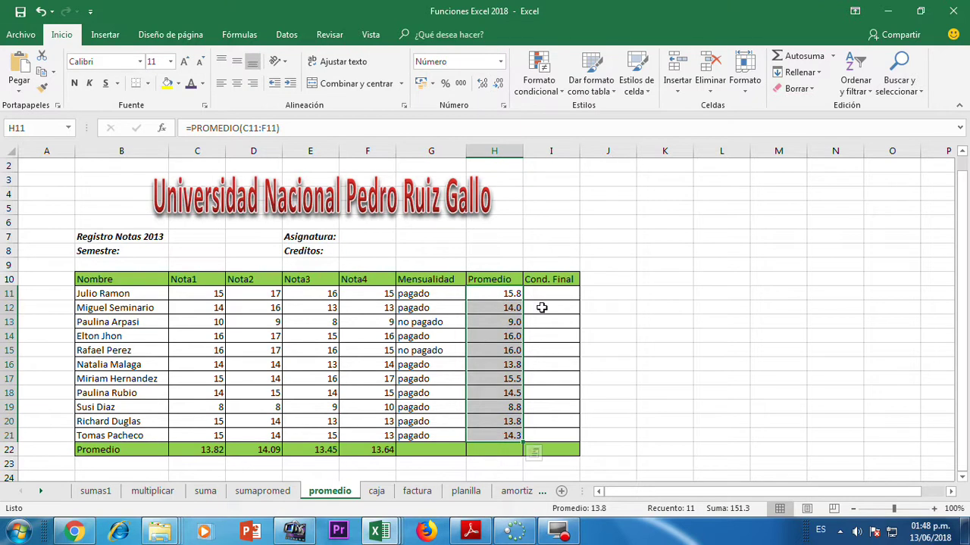
left_click(506, 309)
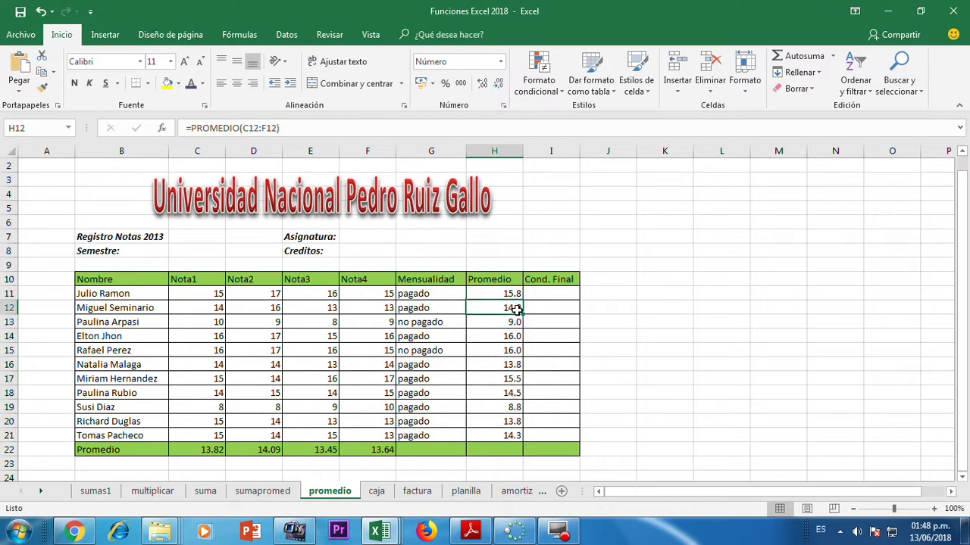
Review the student averages in H13, H19 and H11 alongside the first Cond. Final cell, I11.
left_click(558, 292)
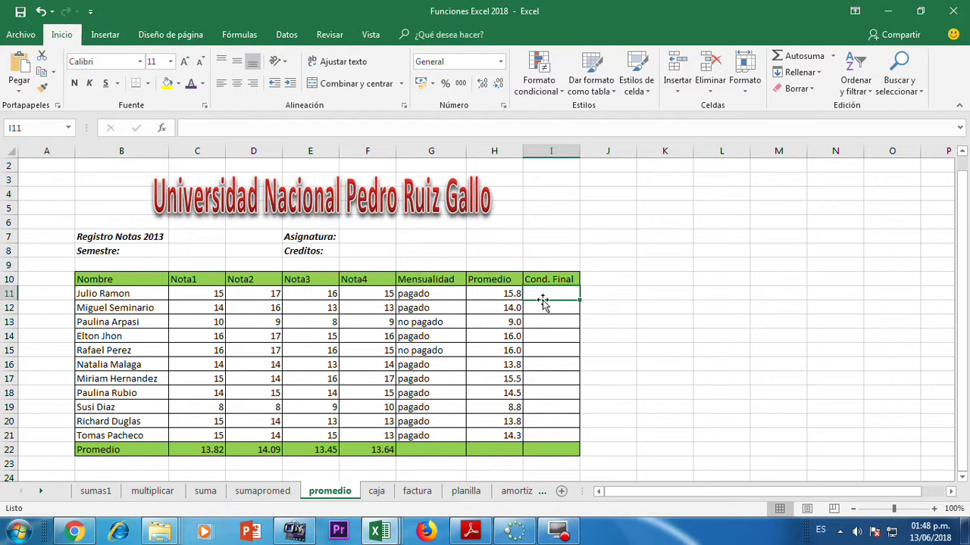
left_click(508, 321)
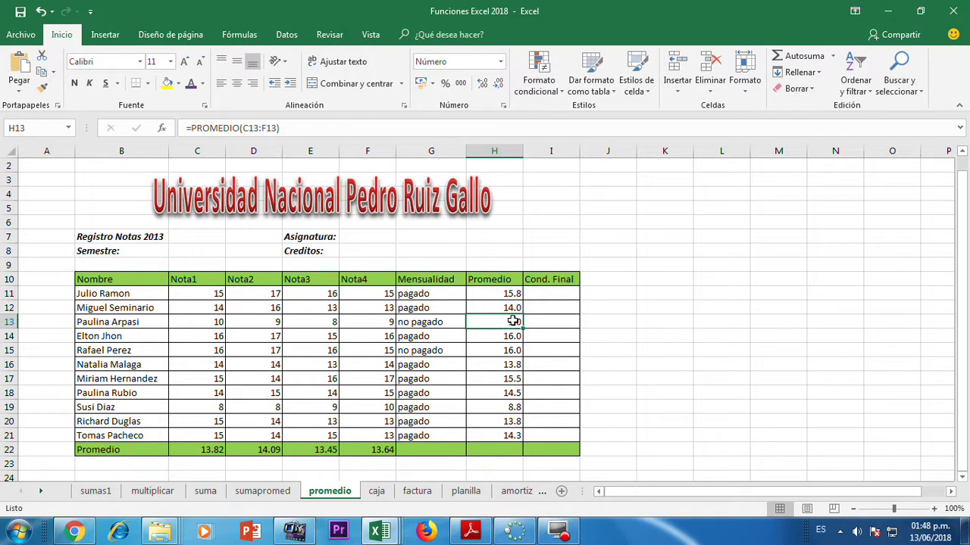
left_click(506, 407)
left_click(545, 295)
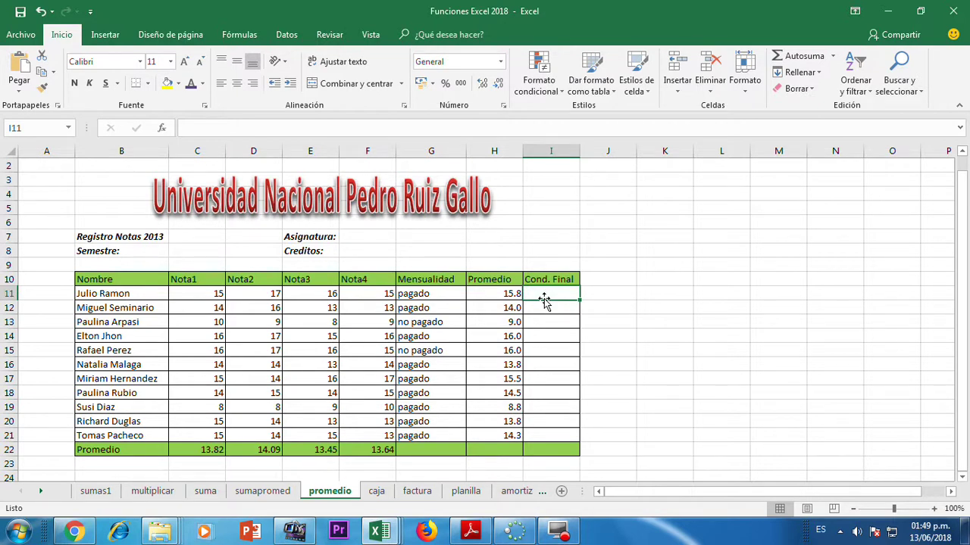
left_click(515, 293)
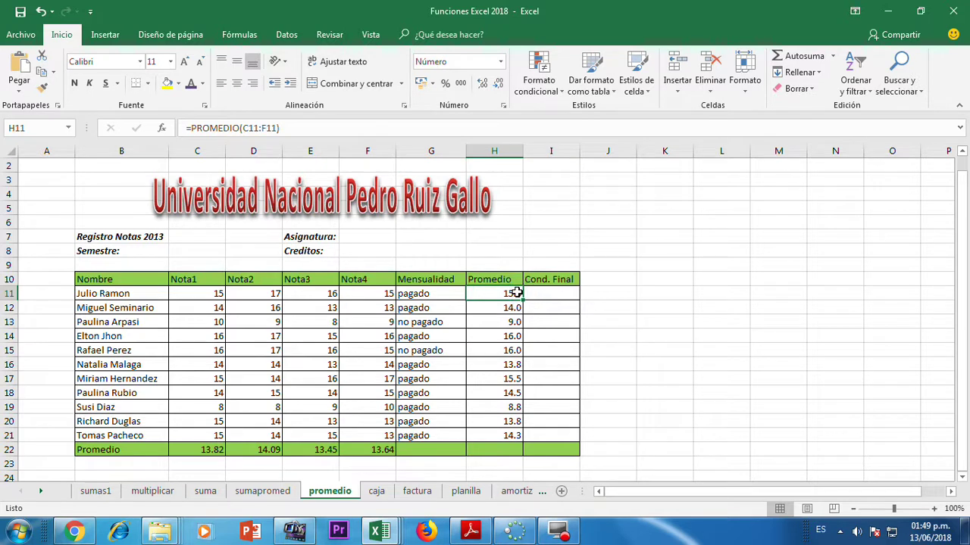